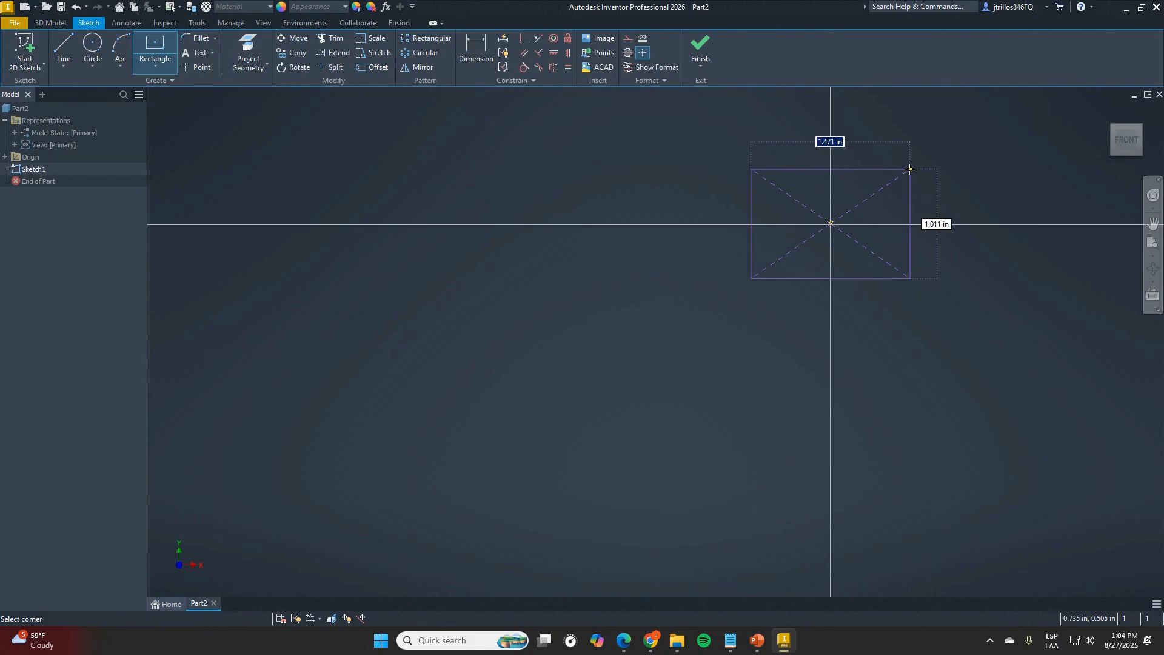
# - Size the centered rectangle to 4 in by 4 in and finish the sketch
pyautogui.write('4')
pyautogui.press('Tab')
pyautogui.write('4')
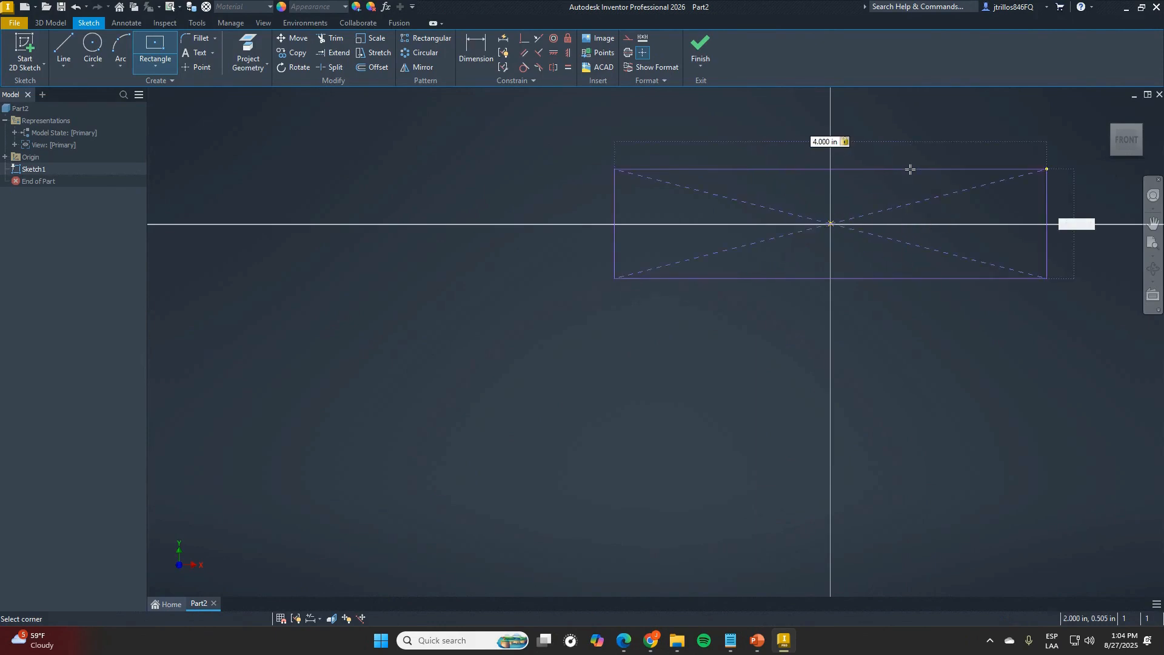
pyautogui.press('Return')
pyautogui.scroll(-5, 675, 328)
pyautogui.scroll(6, 758, 330)
pyautogui.scroll(-3, 758, 312)
pyautogui.click(702, 47)
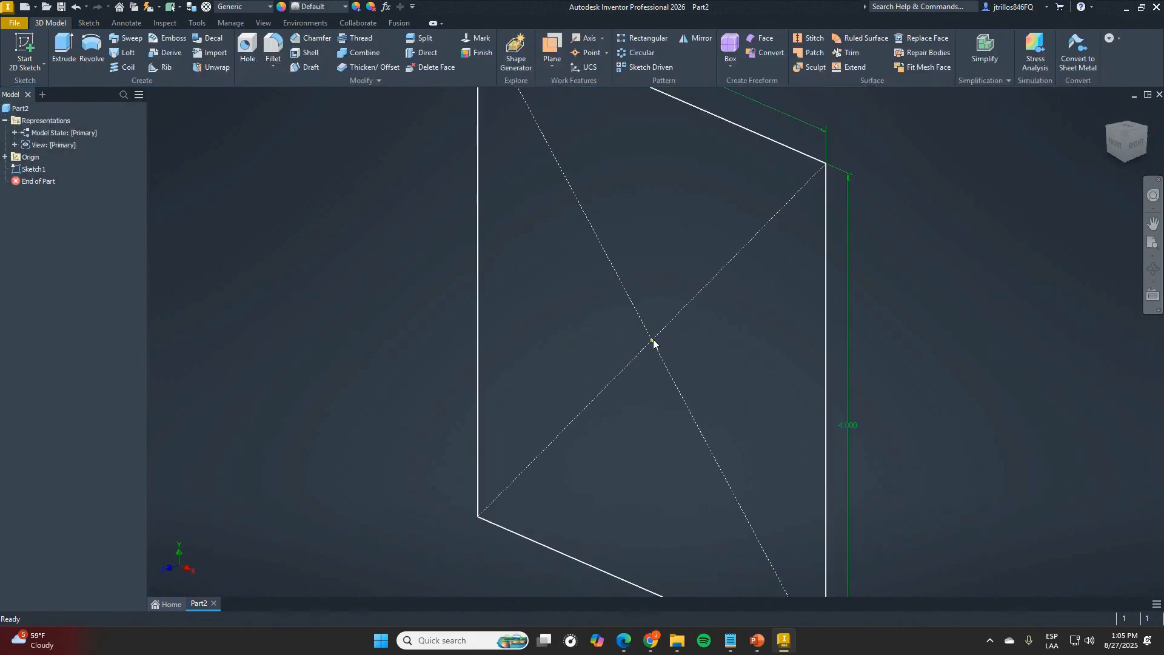
# - Extrude the square profile 1.5 in toward the front as a new solid
pyautogui.click(63, 48)
pyautogui.moveTo(569, 363); pyautogui.dragTo(529, 372)
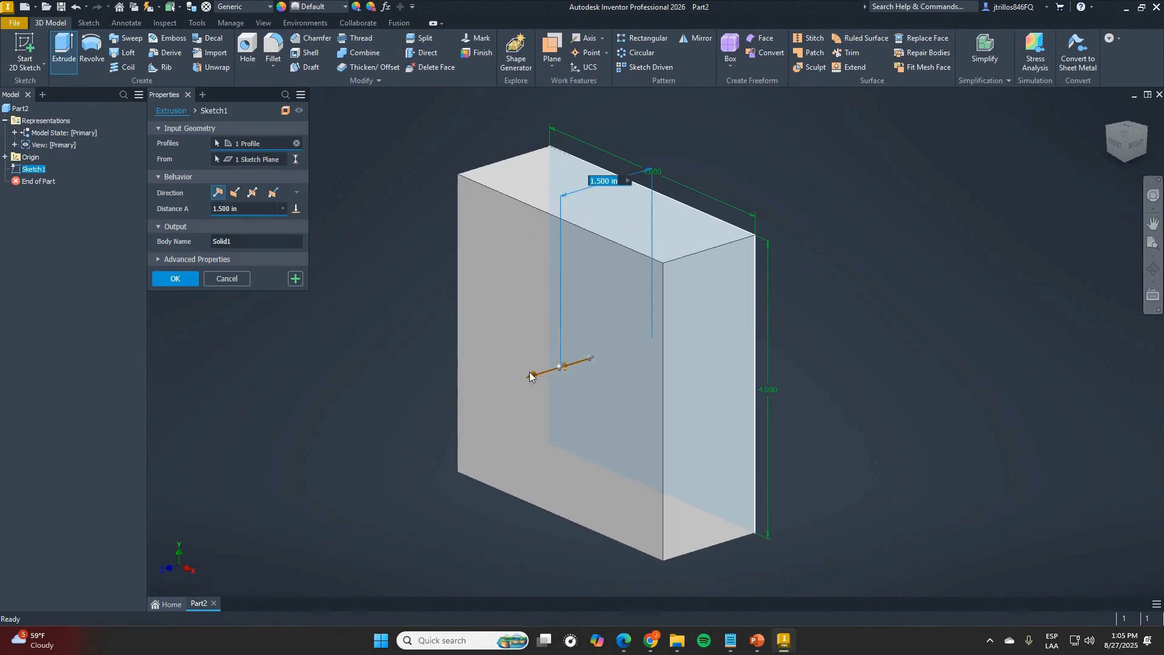
pyautogui.click(176, 279)
# - Fillet the four corner edges along the block's depth with a 0.5 in radius
pyautogui.click(274, 52)
pyautogui.click(485, 167)
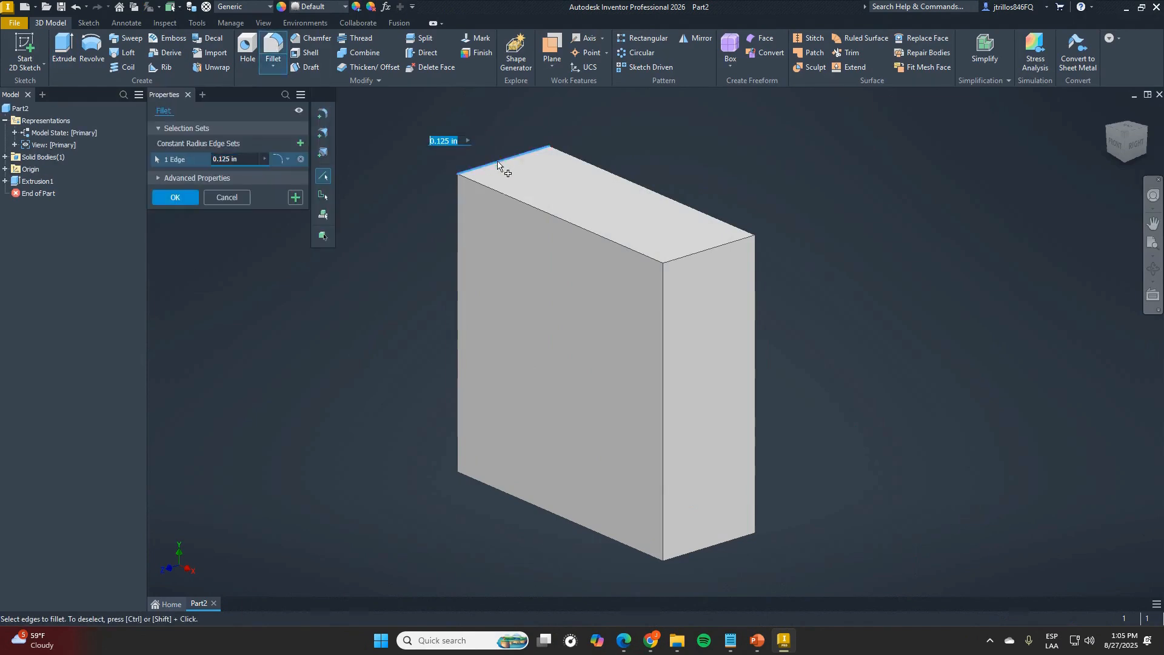
pyautogui.click(718, 253)
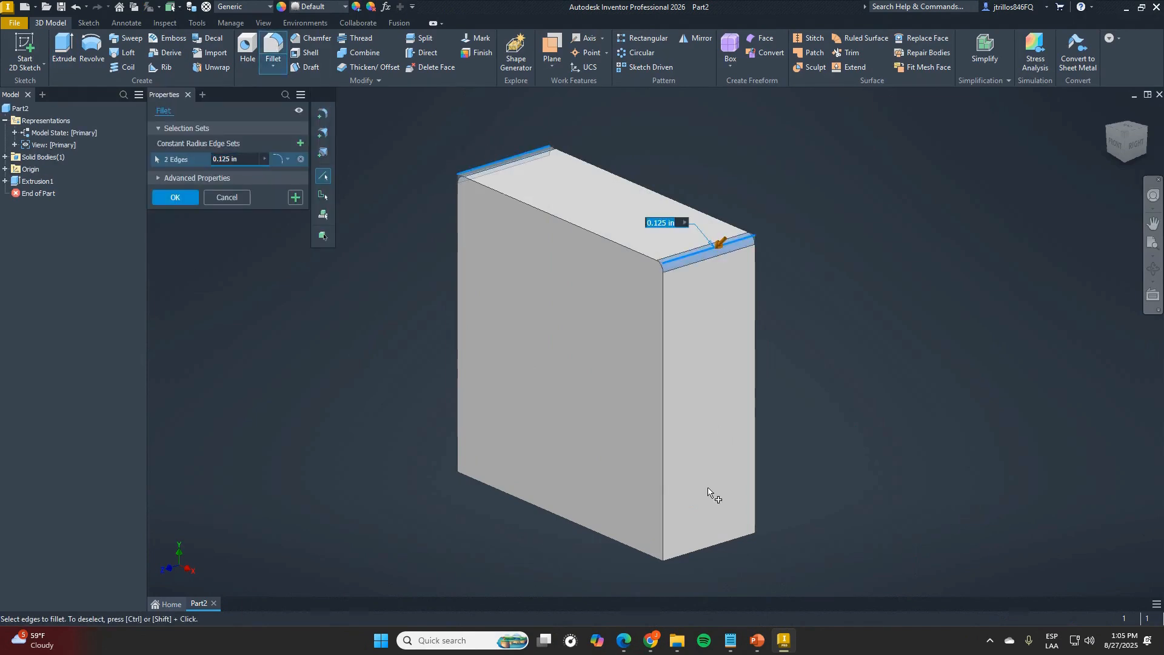
pyautogui.click(695, 547)
pyautogui.click(485, 464)
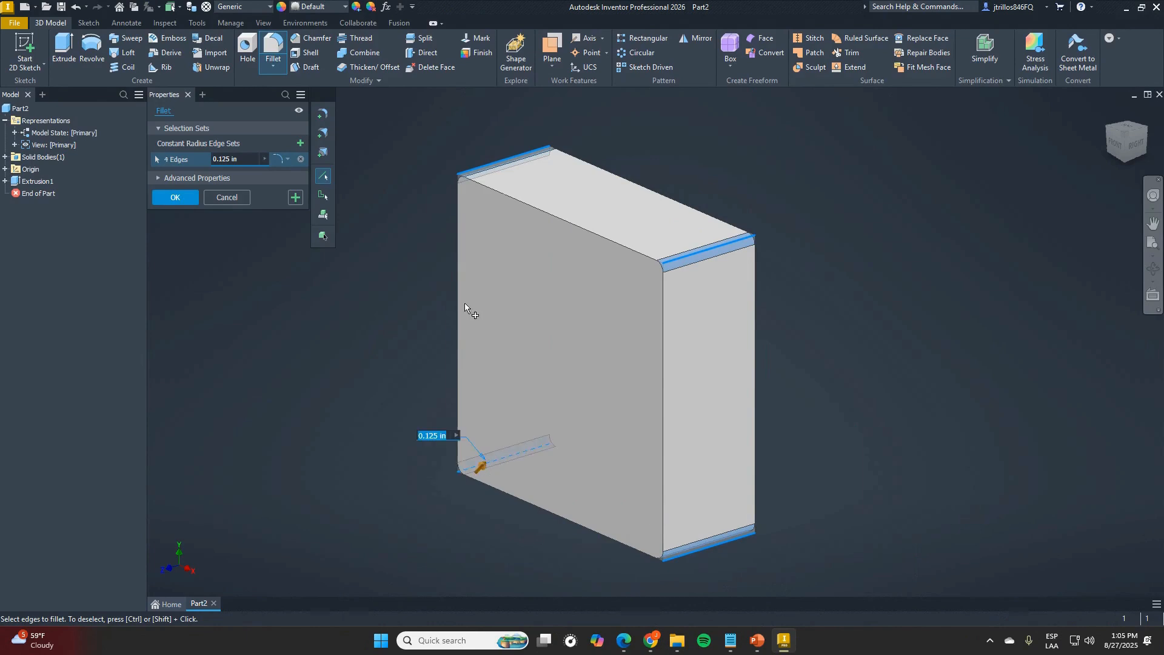
pyautogui.write('.')
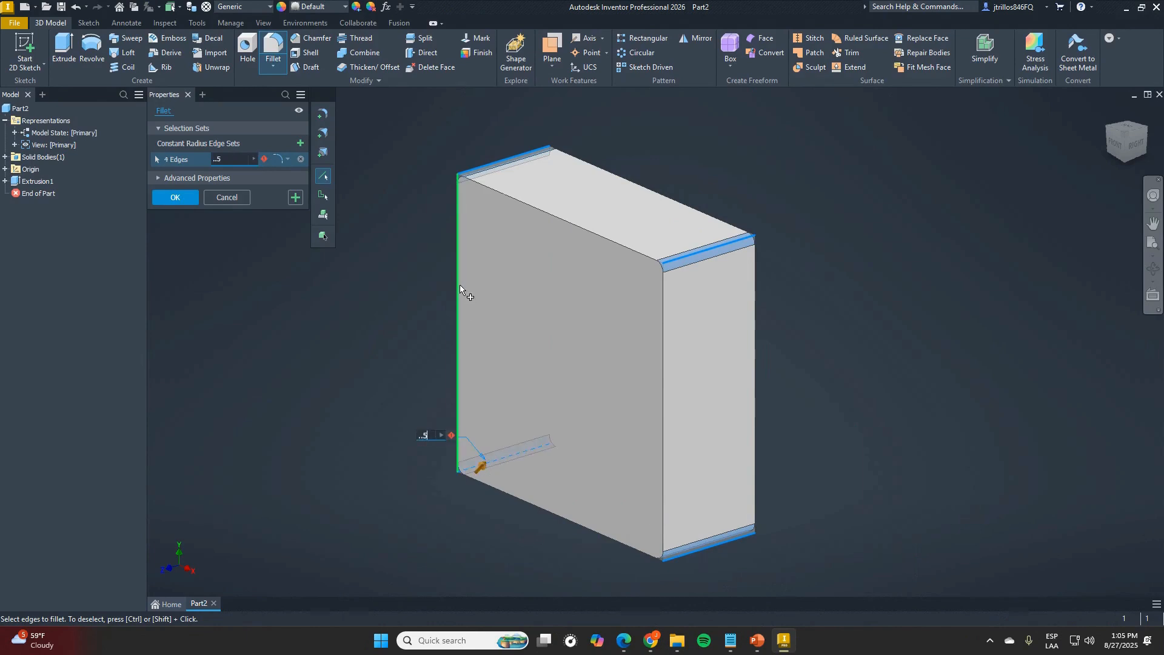
pyautogui.write('5')
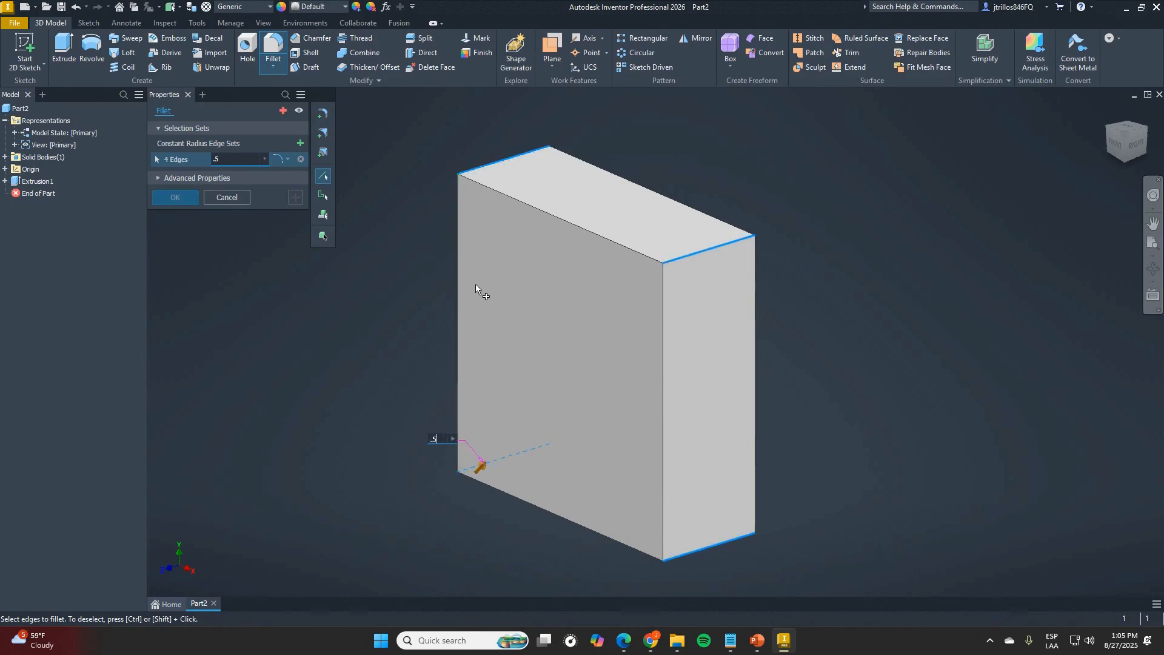
pyautogui.click(177, 196)
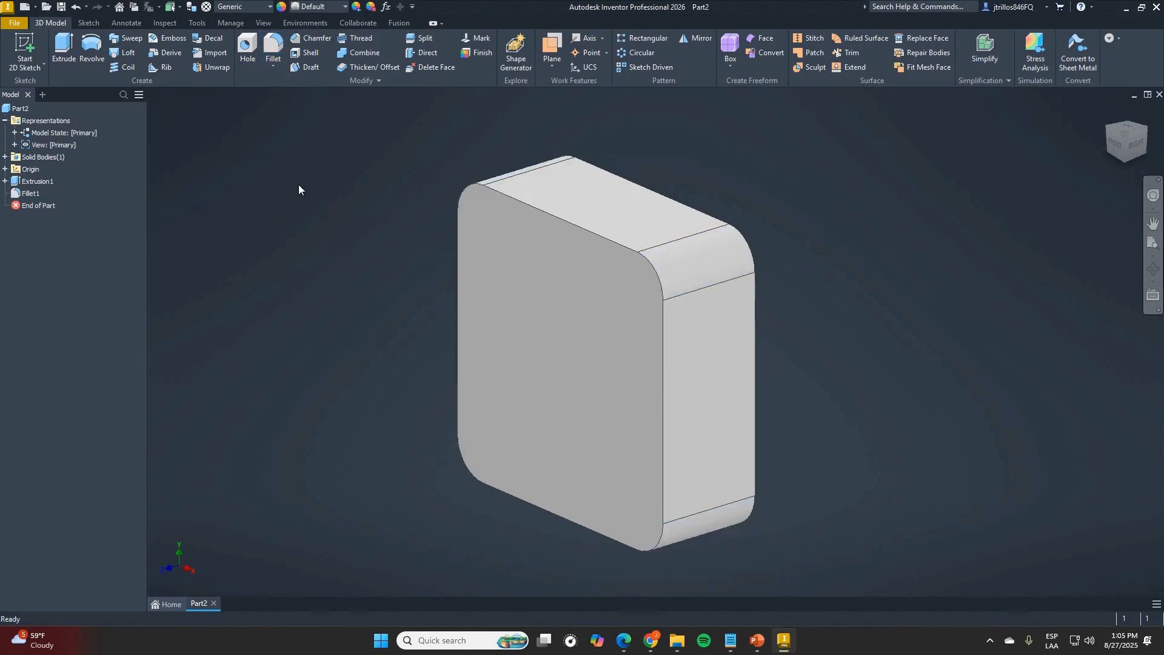
# - Shell the block to a 1/8 in wall thickness, removing the front face
pyautogui.click(296, 52)
pyautogui.click(579, 313)
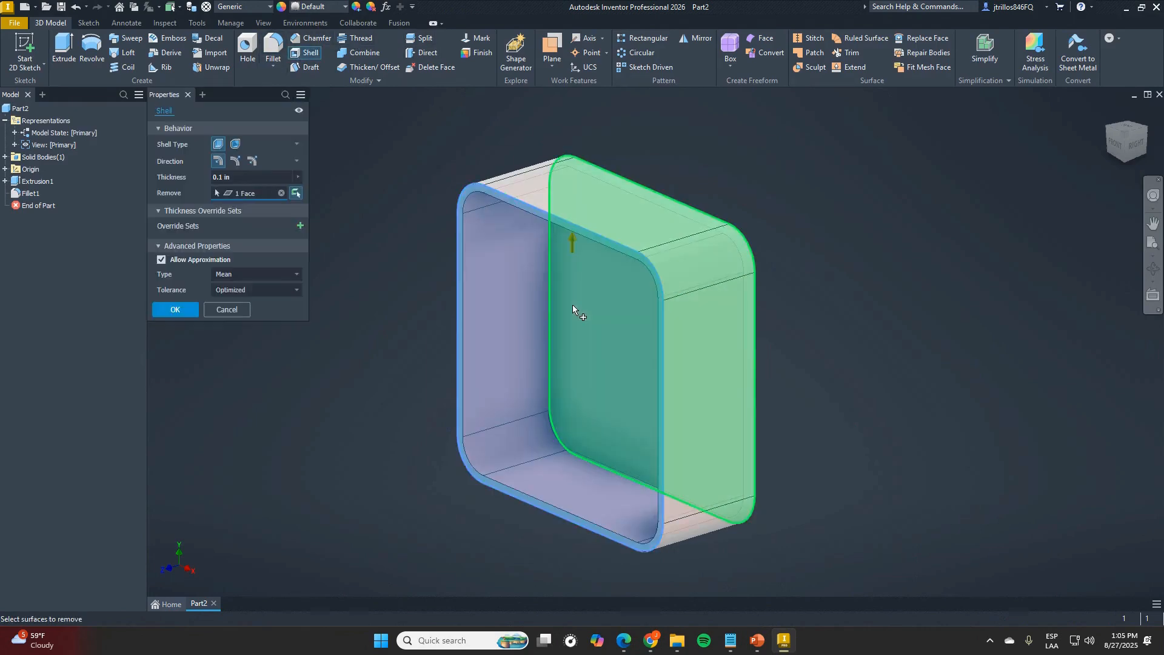
pyautogui.click(244, 177)
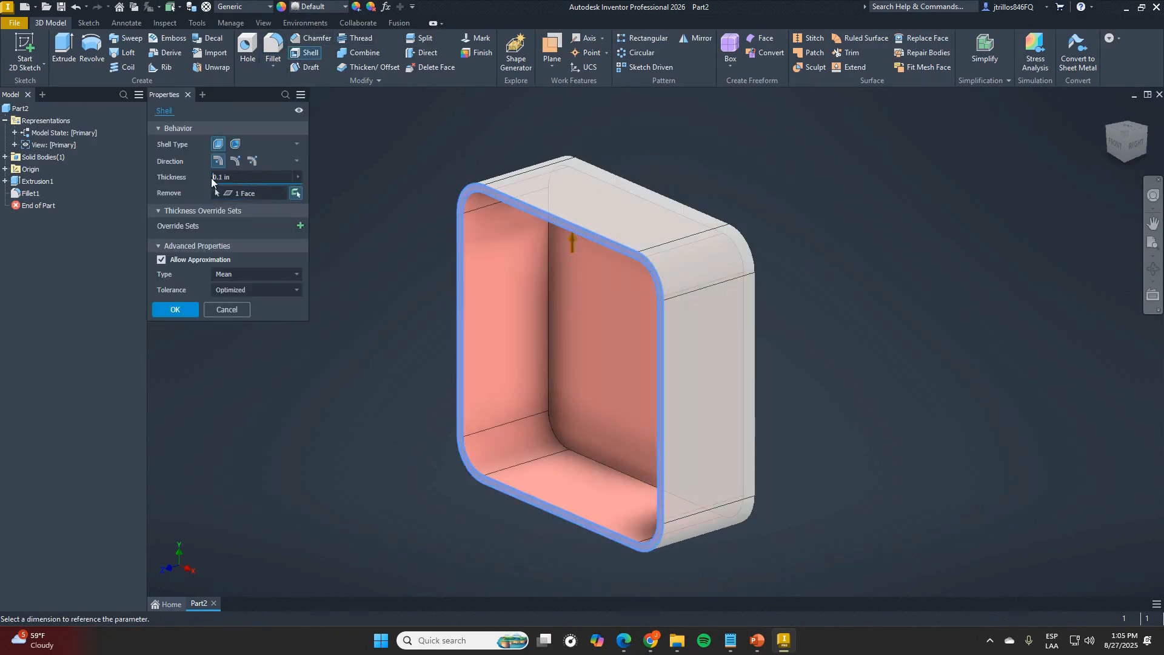
pyautogui.moveTo(241, 176); pyautogui.dragTo(195, 156)
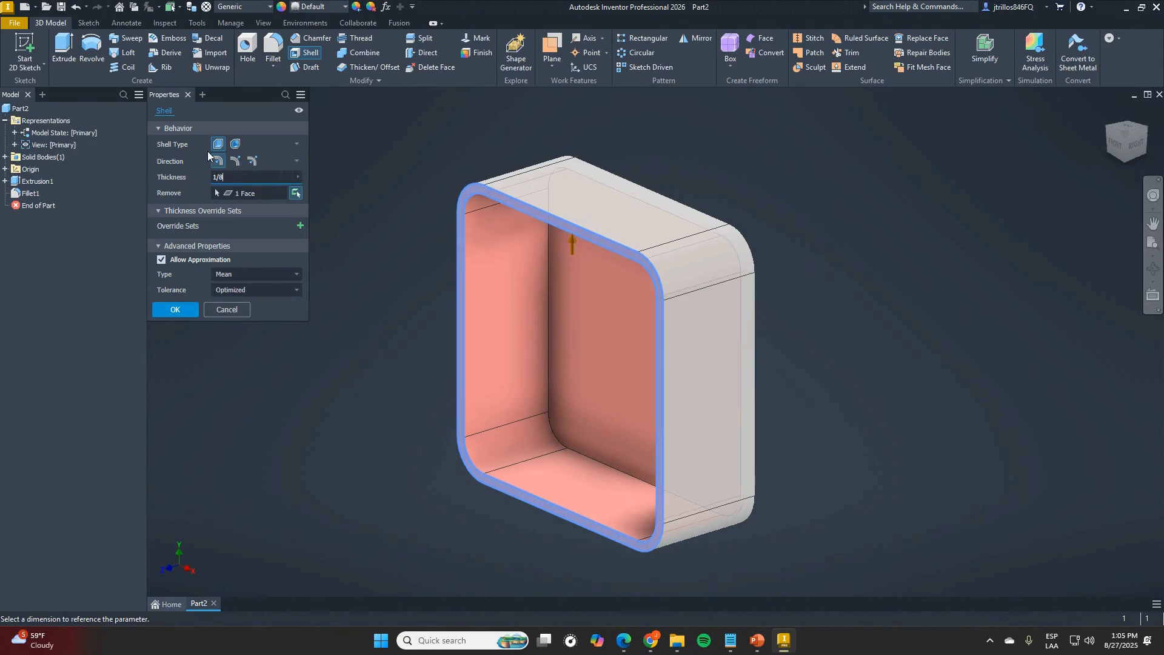
pyautogui.keyDown('shift'); pyautogui.moveTo(505, 271); pyautogui.dragTo(597, 245, button='middle'); pyautogui.keyUp('shift')
pyautogui.click(168, 312)
# - Insert the stub iFeature on the box's inner back face, positioned near the lower-left inside corner
pyautogui.keyDown('shift'); pyautogui.moveTo(680, 339); pyautogui.dragTo(661, 375, button='middle'); pyautogui.keyUp('shift')
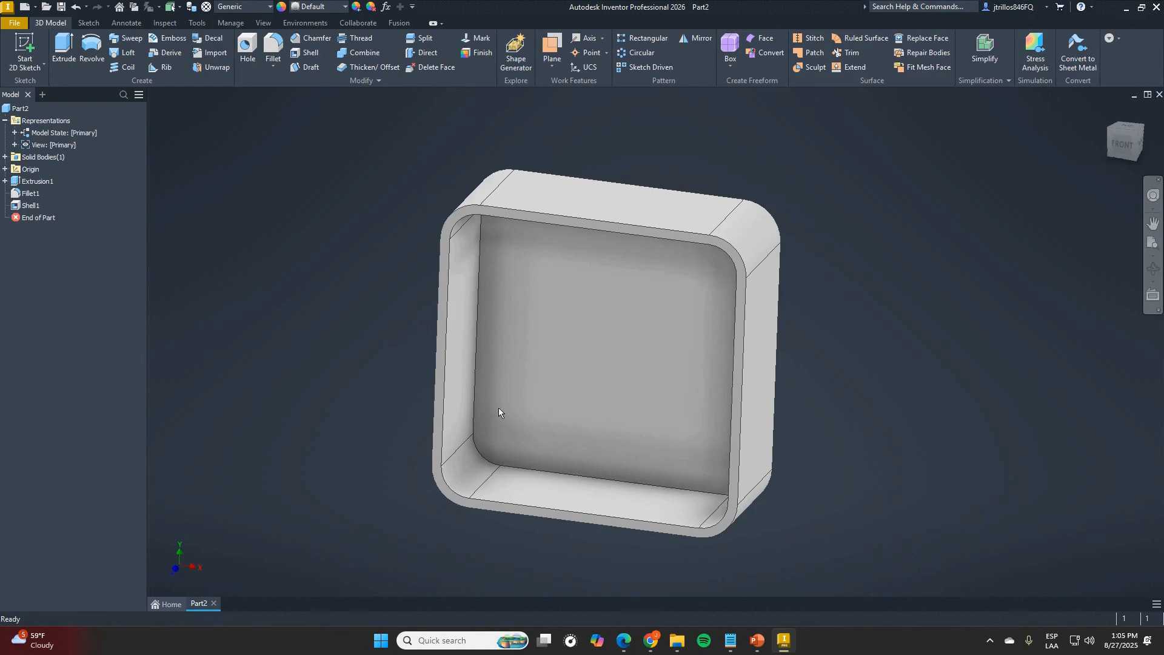
pyautogui.keyDown('shift'); pyautogui.moveTo(500, 431); pyautogui.dragTo(507, 419, button='middle'); pyautogui.keyUp('shift')
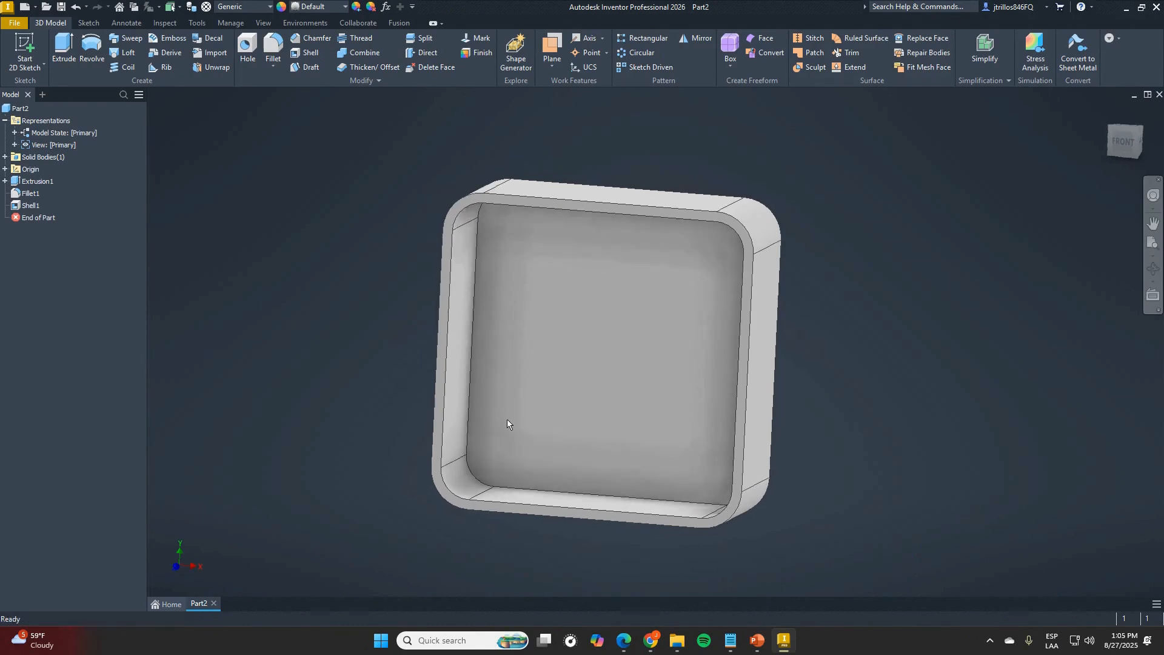
pyautogui.moveTo(591, 358)
pyautogui.keyDown('shift'); pyautogui.mouseDown(button='middle')
pyautogui.moveTo(544, 371)
pyautogui.moveTo(568, 368)
pyautogui.moveTo(576, 325)
pyautogui.moveTo(500, 356)
pyautogui.mouseUp(button='middle'); pyautogui.keyUp('shift')
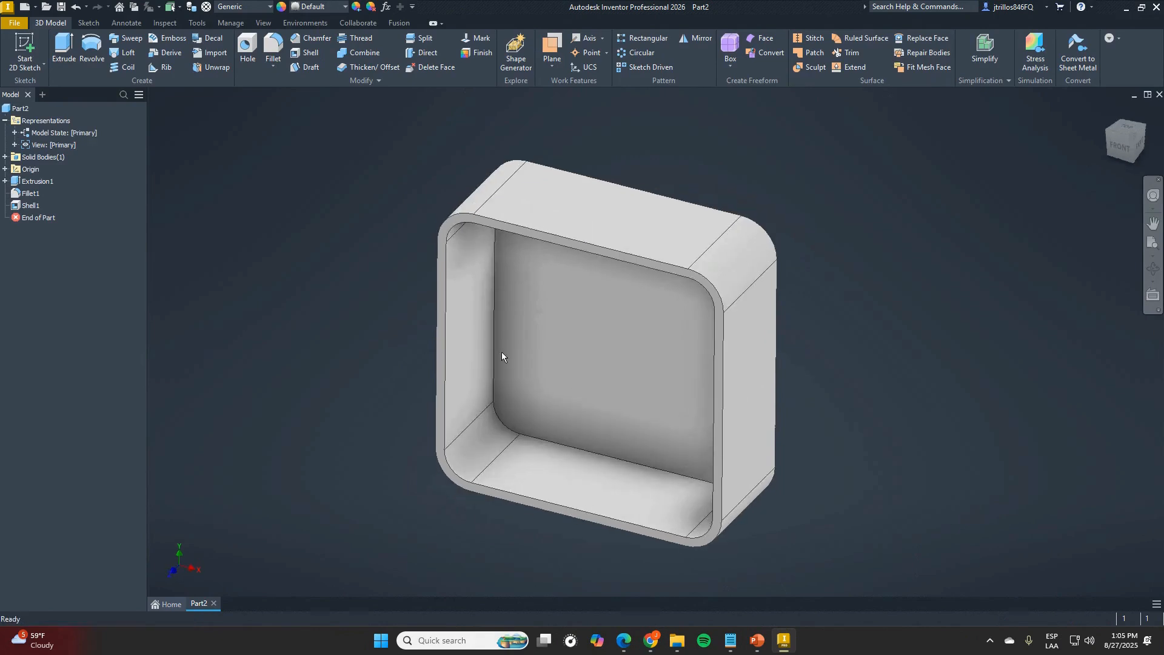
pyautogui.click(233, 24)
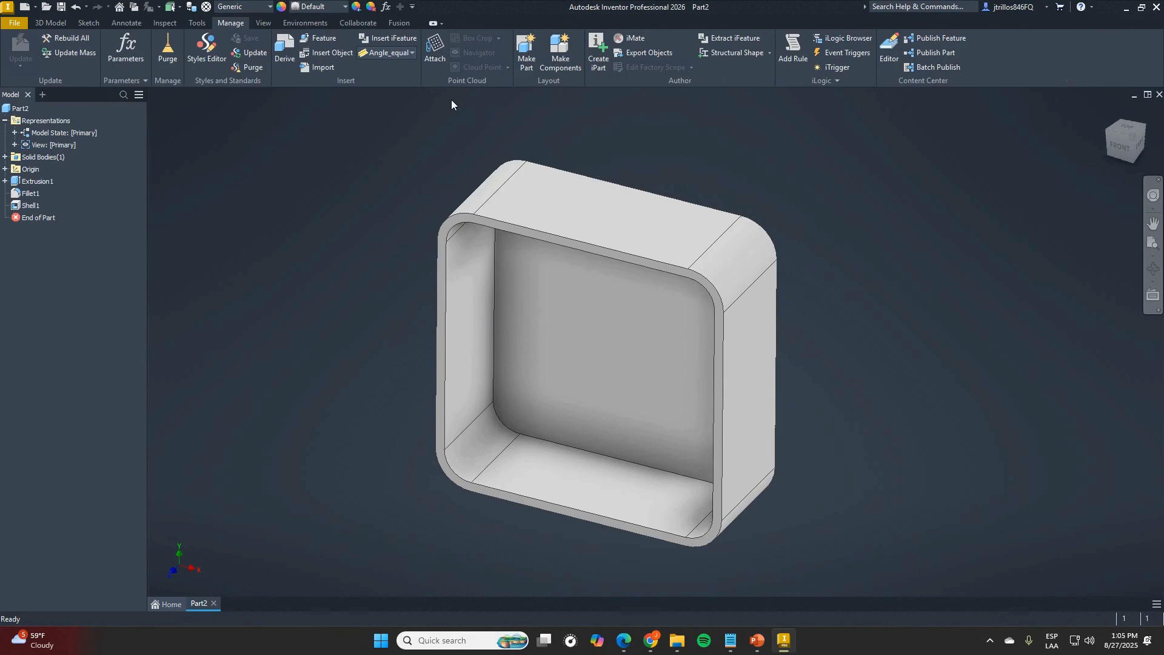
pyautogui.click(387, 39)
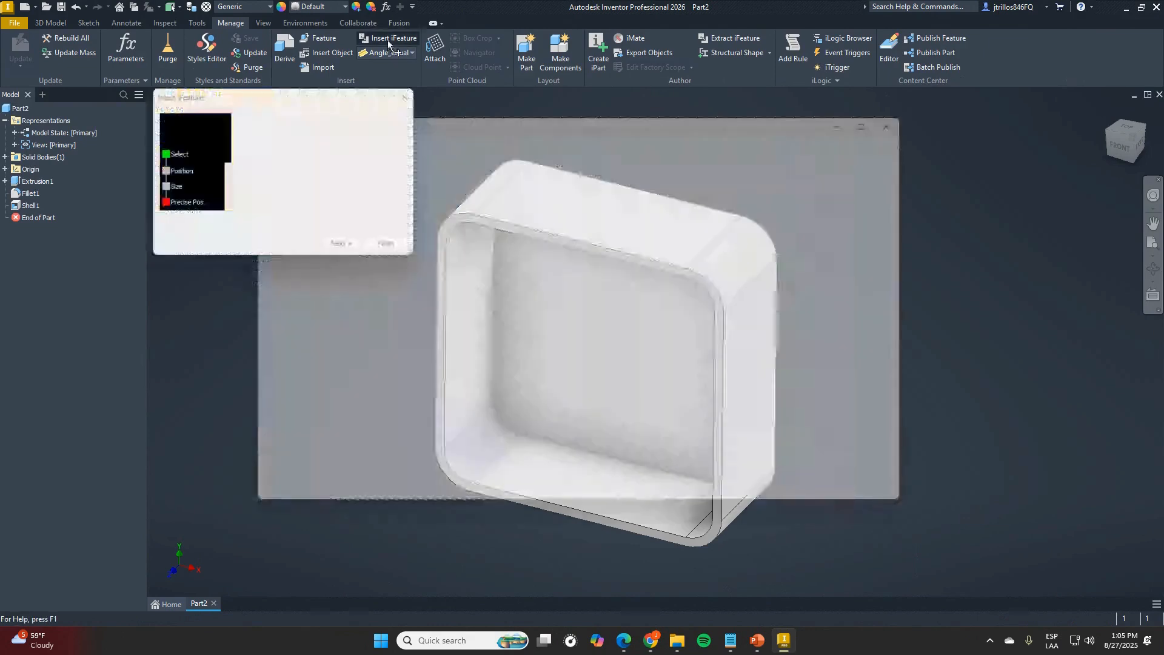
pyautogui.doubleClick(472, 192)
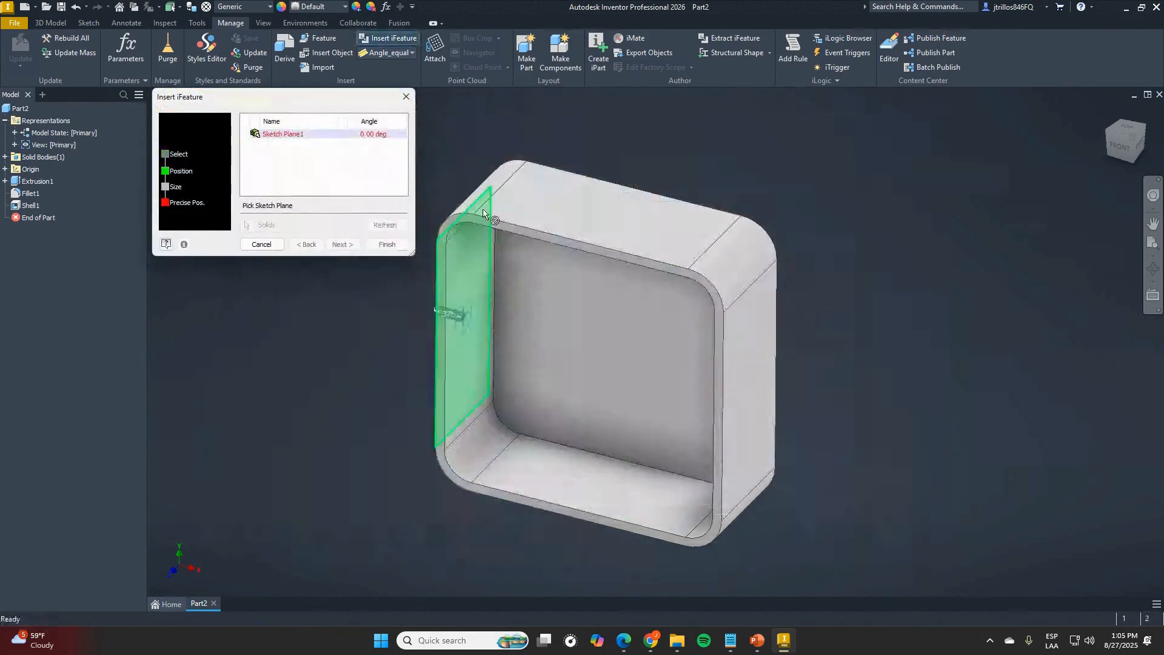
pyautogui.click(548, 403)
pyautogui.moveTo(584, 387)
pyautogui.keyDown('shift'); pyautogui.mouseDown(button='middle')
pyautogui.moveTo(660, 340)
pyautogui.moveTo(652, 364)
pyautogui.mouseUp(button='middle'); pyautogui.keyUp('shift')
pyautogui.click(628, 351)
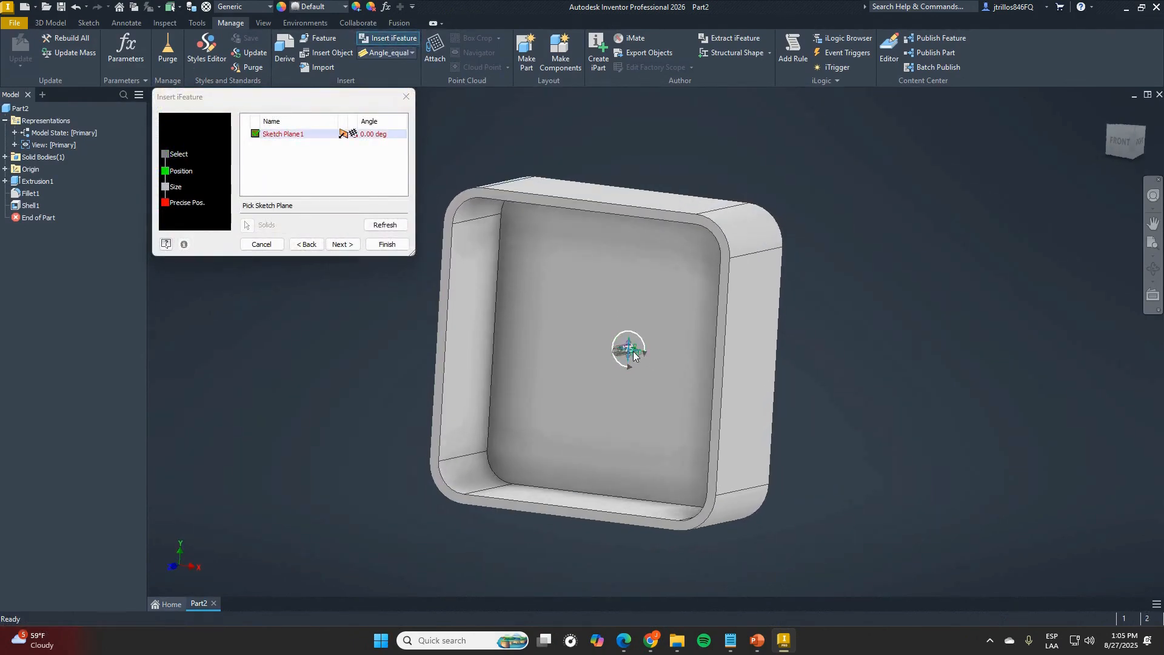
pyautogui.click(517, 464)
# - Set the stub iFeature's diameter to 1/4 in and refresh its preview
pyautogui.scroll(-5, 513, 465)
pyautogui.scroll(10, 513, 465)
pyautogui.keyDown('shift'); pyautogui.moveTo(548, 447); pyautogui.dragTo(580, 348, button='middle'); pyautogui.keyUp('shift')
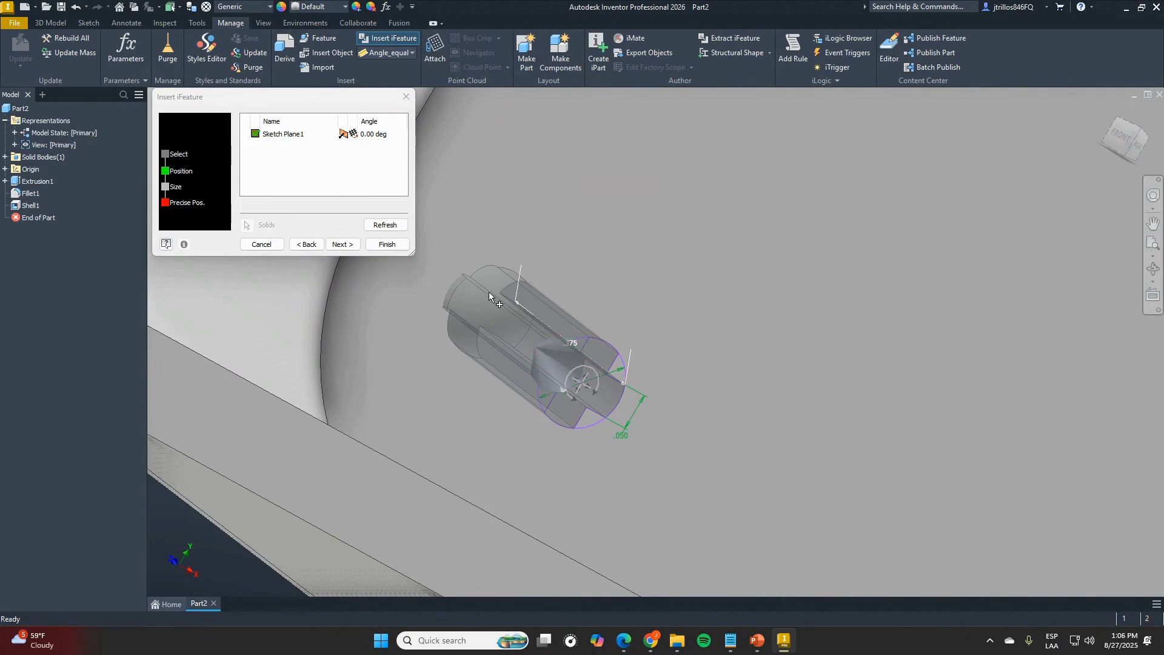
pyautogui.keyDown('shift'); pyautogui.moveTo(533, 308); pyautogui.dragTo(618, 330, button='middle'); pyautogui.keyUp('shift')
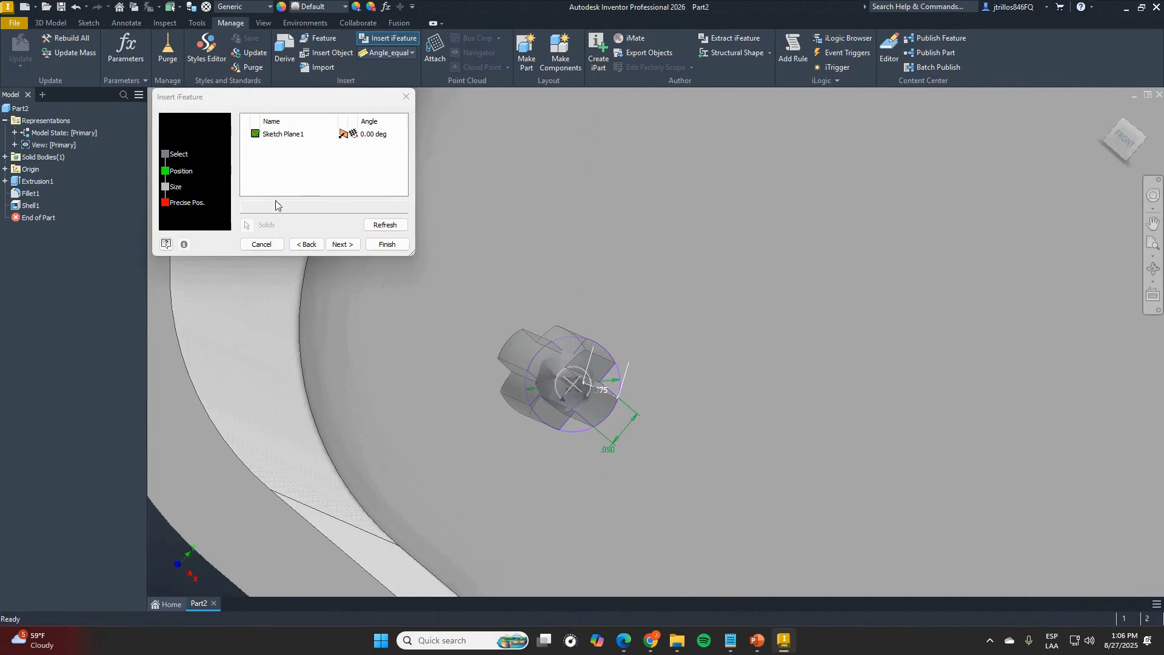
pyautogui.click(343, 244)
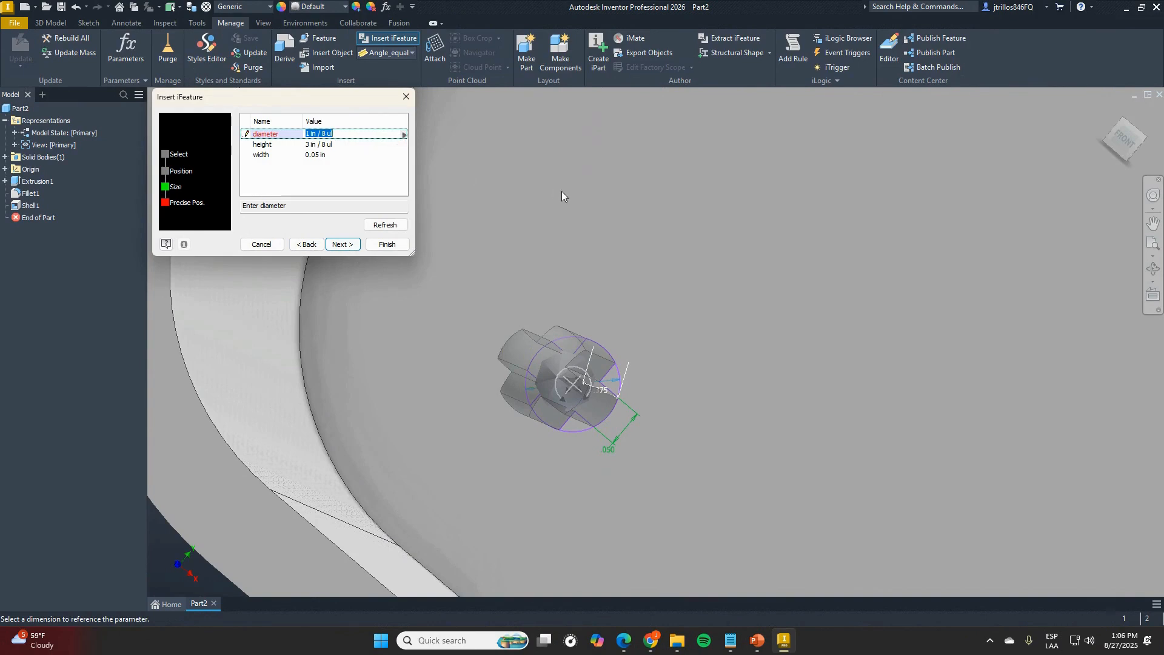
pyautogui.write('1/4')
pyautogui.press('Return')
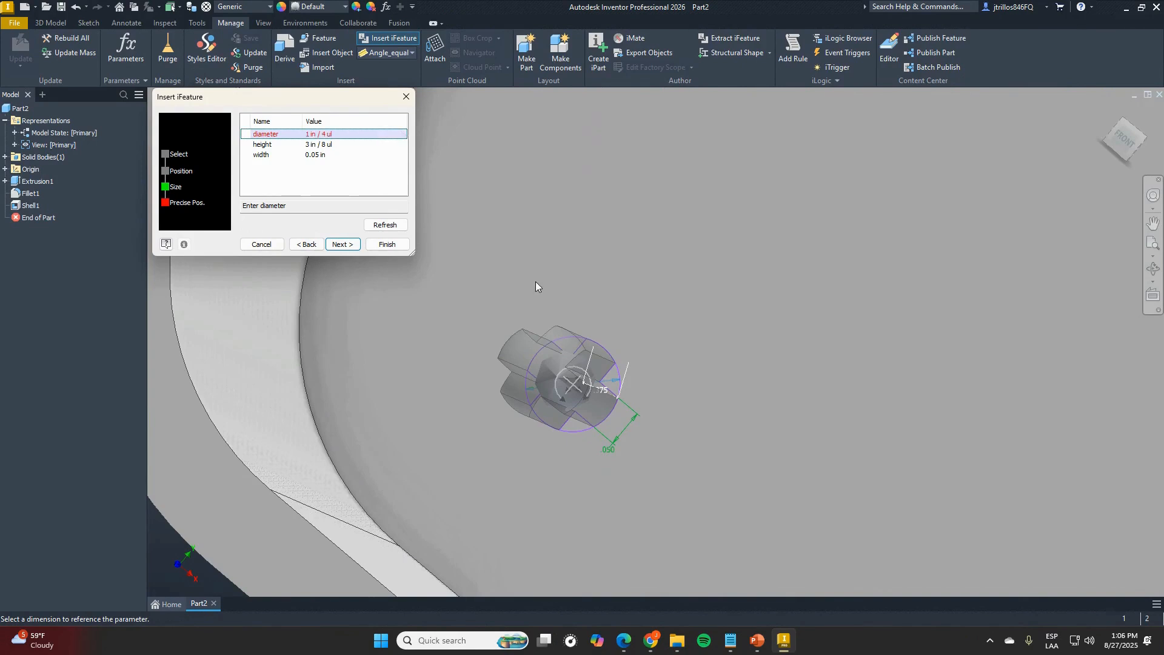
pyautogui.click(385, 225)
# - Set the stub iFeature's height to 1 in and refresh its preview
pyautogui.scroll(-4, 748, 349)
pyautogui.moveTo(735, 349); pyautogui.dragTo(608, 301, button='middle')
pyautogui.click(328, 144)
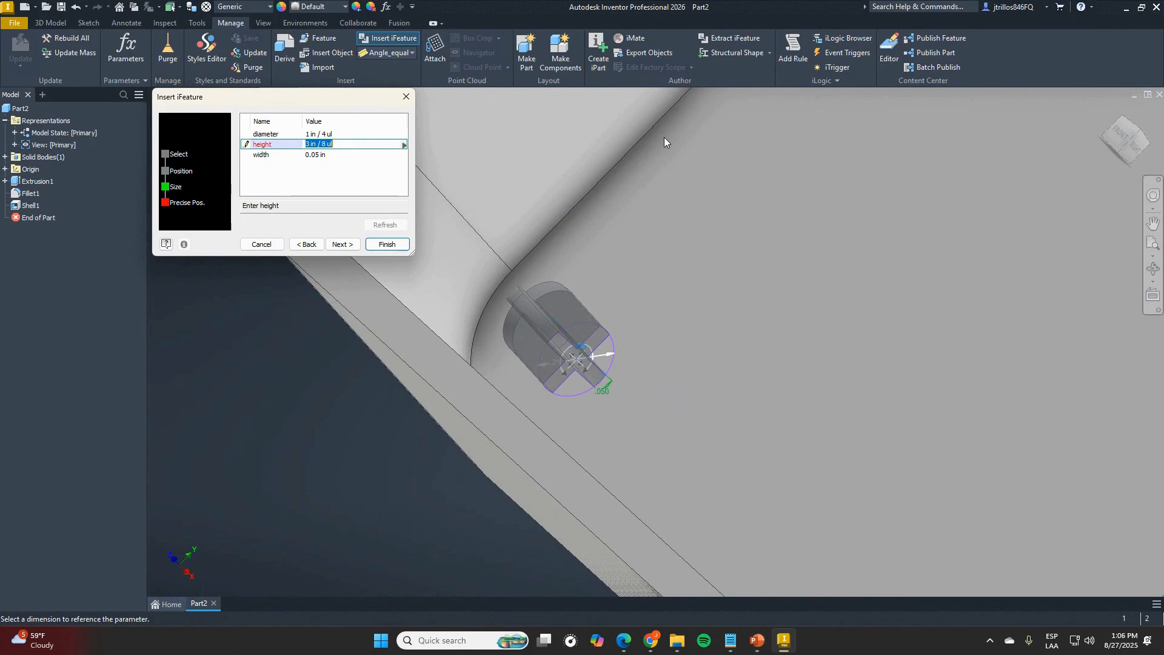
pyautogui.write('1')
pyautogui.click(385, 226)
# - Try a width of 0.125 in for the stub iFeature's ribs in the preview
pyautogui.scroll(-3, 690, 445)
pyautogui.keyDown('shift'); pyautogui.moveTo(677, 345); pyautogui.dragTo(649, 251, button='middle'); pyautogui.keyUp('shift')
pyautogui.scroll(5, 644, 237)
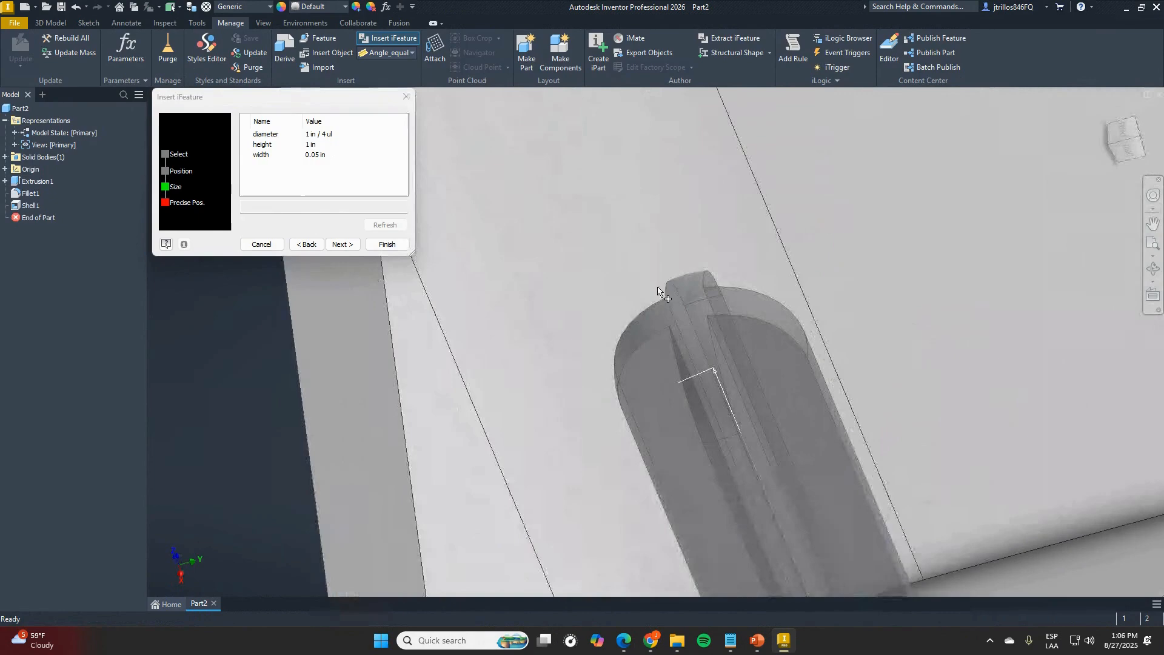
pyautogui.click(328, 154)
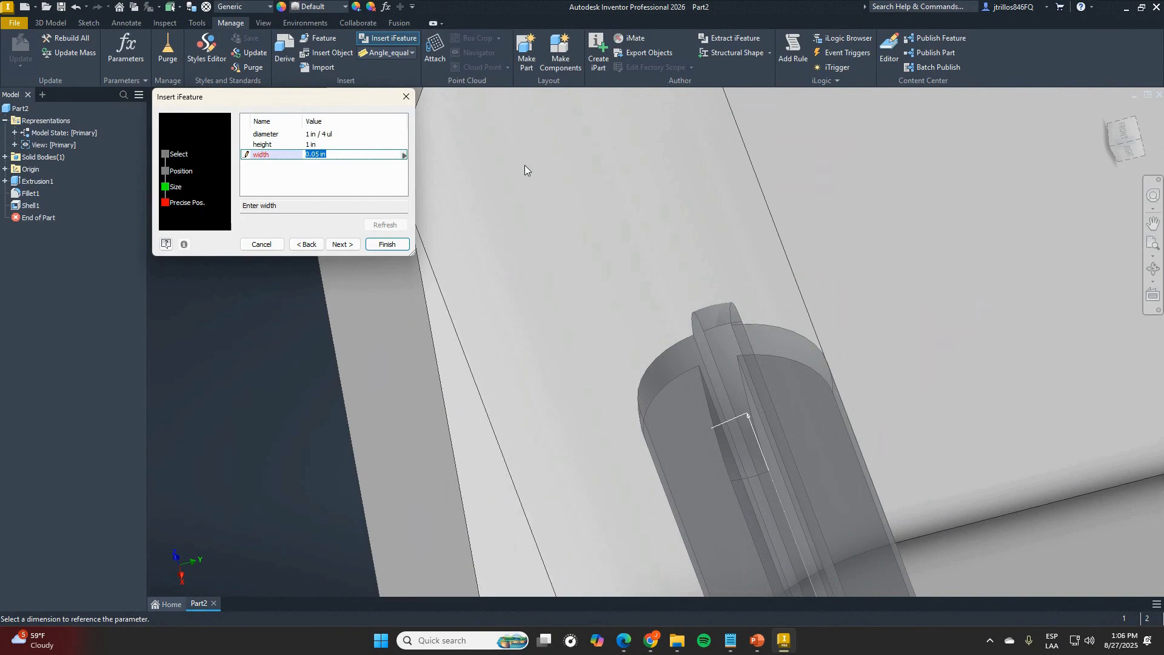
pyautogui.write('.125')
pyautogui.click(386, 225)
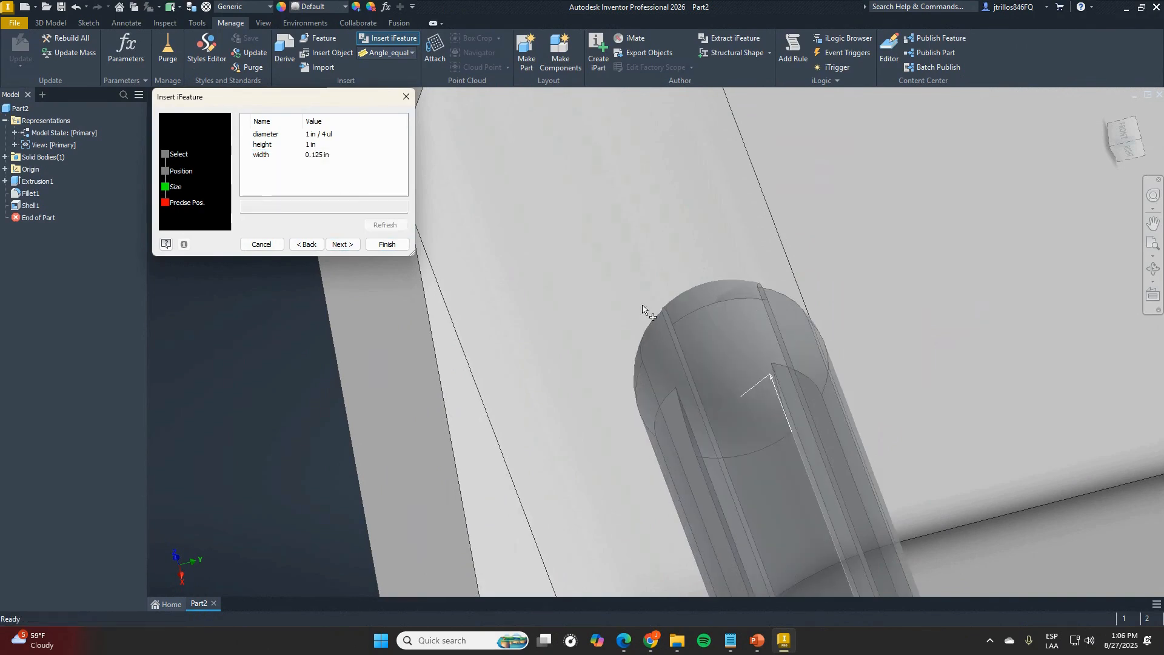
# - Set the stub iFeature's width to 0.075 in, refresh the preview and complete the insertion
pyautogui.click(367, 156)
pyautogui.write('.05')
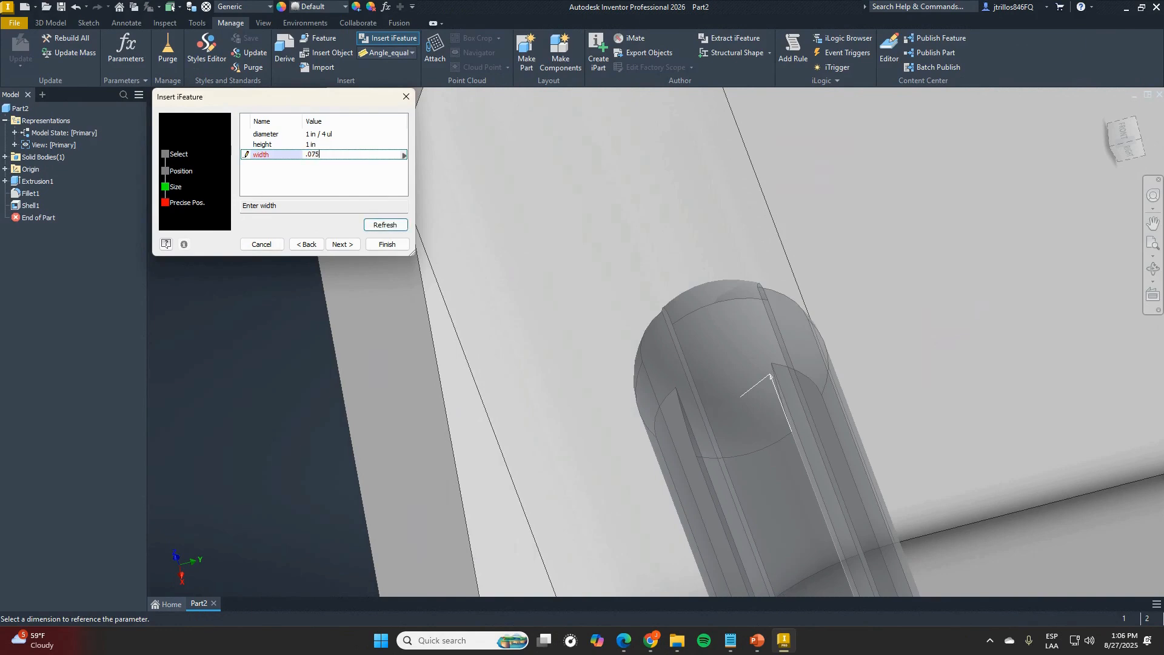
pyautogui.click(386, 225)
pyautogui.scroll(-3, 501, 277)
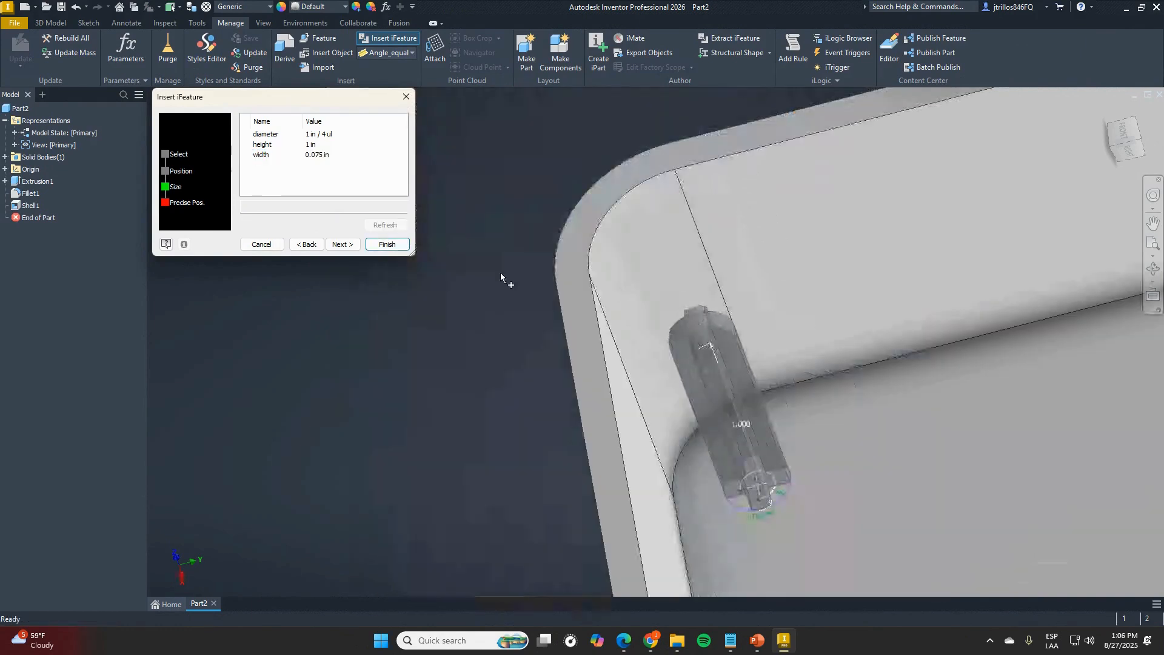
pyautogui.click(387, 244)
# - Examine the inserted cross-shaped stub from several angles and the sketch contained in its iFeature
pyautogui.keyDown('shift'); pyautogui.moveTo(655, 315); pyautogui.dragTo(803, 253, button='middle'); pyautogui.keyUp('shift')
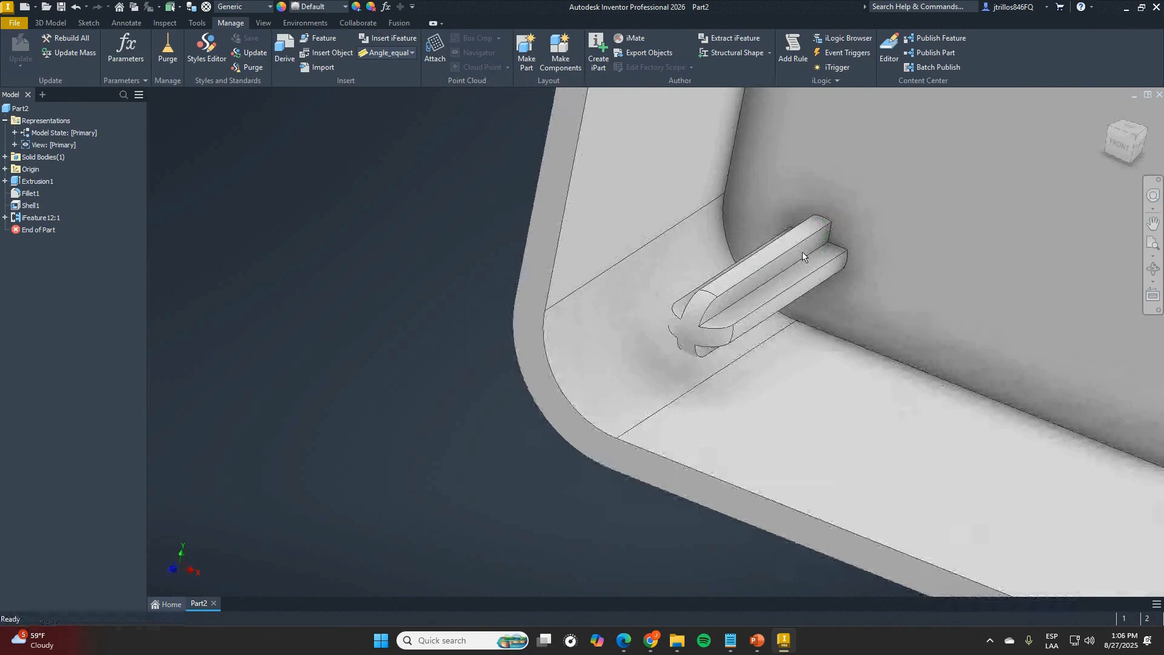
pyautogui.keyDown('shift'); pyautogui.moveTo(703, 322); pyautogui.dragTo(757, 317, button='middle'); pyautogui.keyUp('shift')
pyautogui.click(5, 217)
pyautogui.click(43, 229)
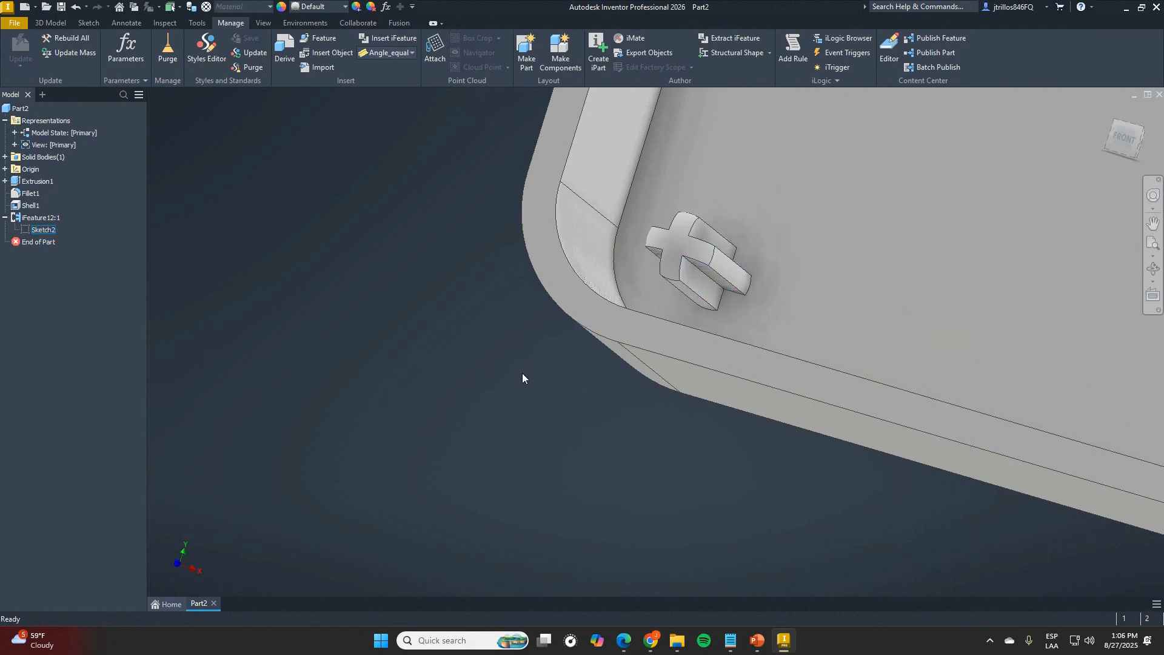
pyautogui.scroll(-6, 487, 433)
pyautogui.click(486, 433)
pyautogui.scroll(3, 504, 412)
pyautogui.moveTo(561, 390)
pyautogui.keyDown('shift'); pyautogui.mouseDown(button='middle')
pyautogui.moveTo(582, 421)
pyautogui.moveTo(586, 395)
pyautogui.moveTo(617, 372)
pyautogui.mouseUp(button='middle'); pyautogui.keyUp('shift')
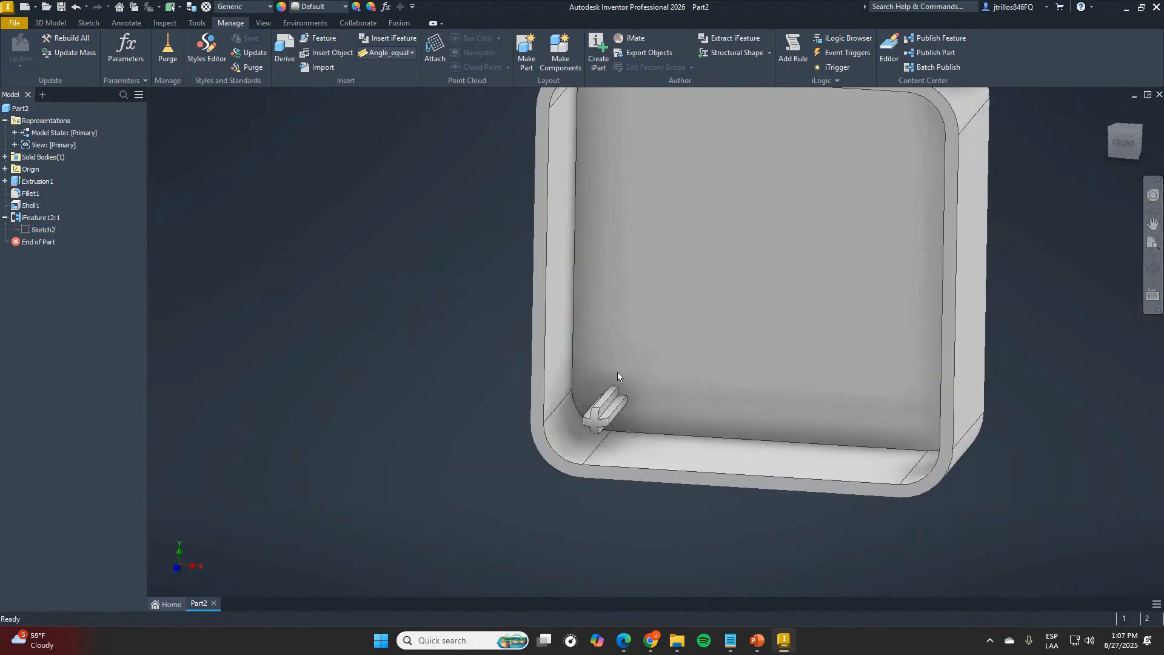
pyautogui.moveTo(618, 372)
pyautogui.moveTo(590, 351)
pyautogui.keyDown('shift'); pyautogui.mouseDown(button='middle')
pyautogui.moveTo(513, 297)
pyautogui.moveTo(526, 339)
pyautogui.moveTo(497, 347)
pyautogui.moveTo(544, 381)
pyautogui.moveTo(538, 398)
pyautogui.mouseUp(button='middle'); pyautogui.keyUp('shift')
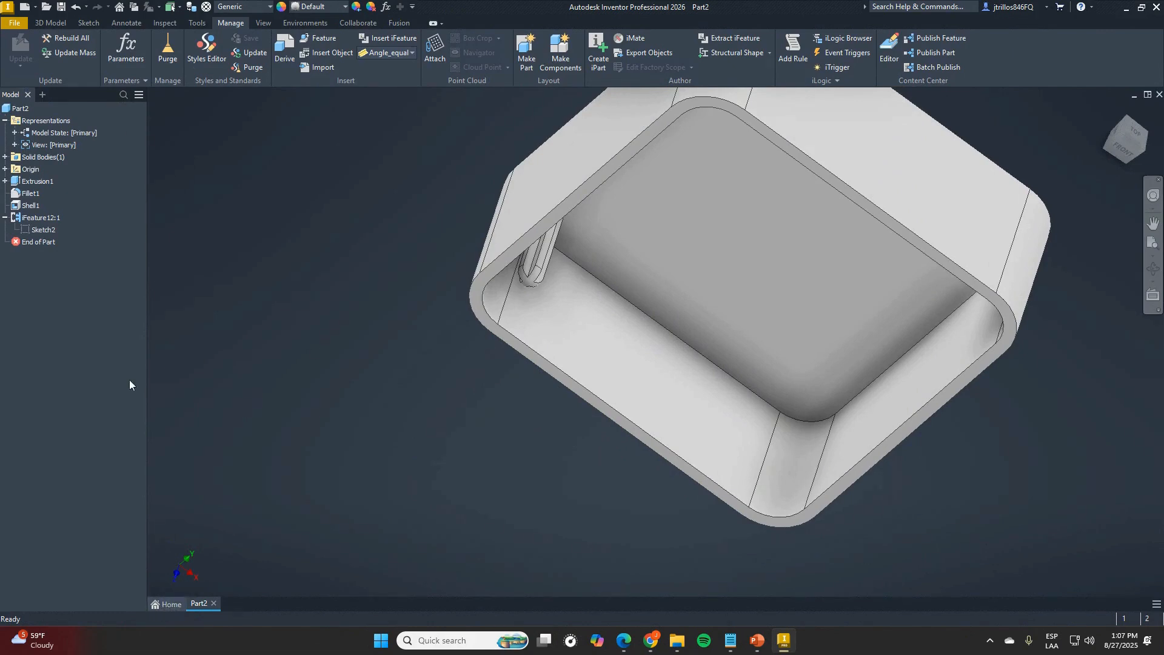
# - Open the stub.ipt part file from the Webinars folder and show it in the home view
pyautogui.click(46, 7)
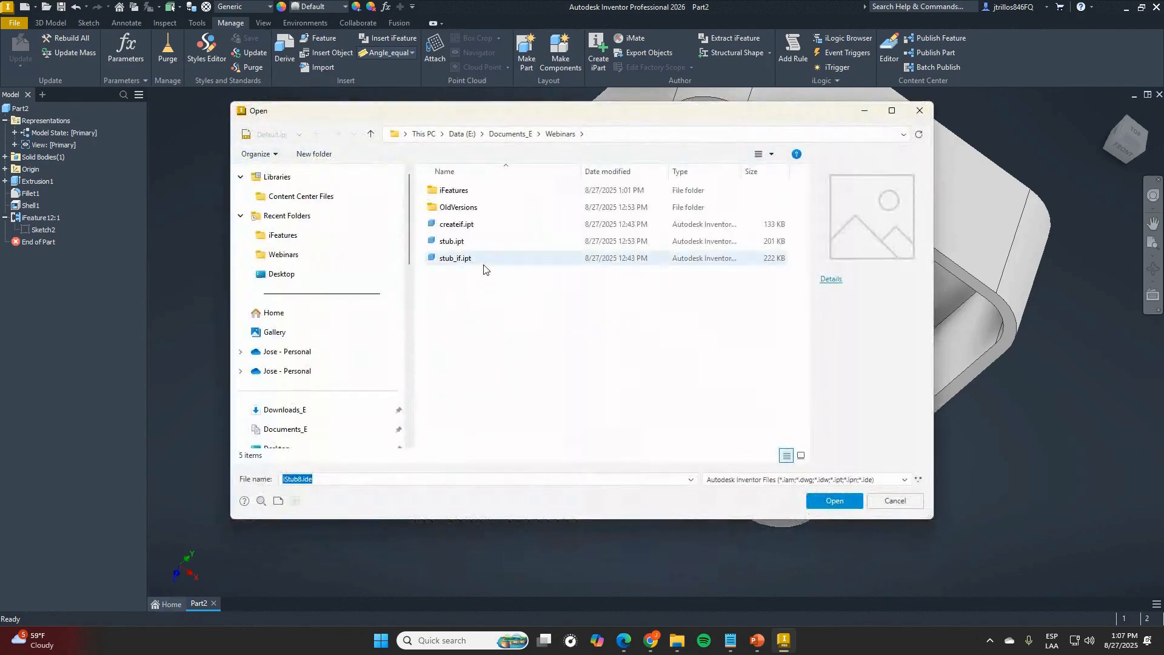
pyautogui.click(464, 259)
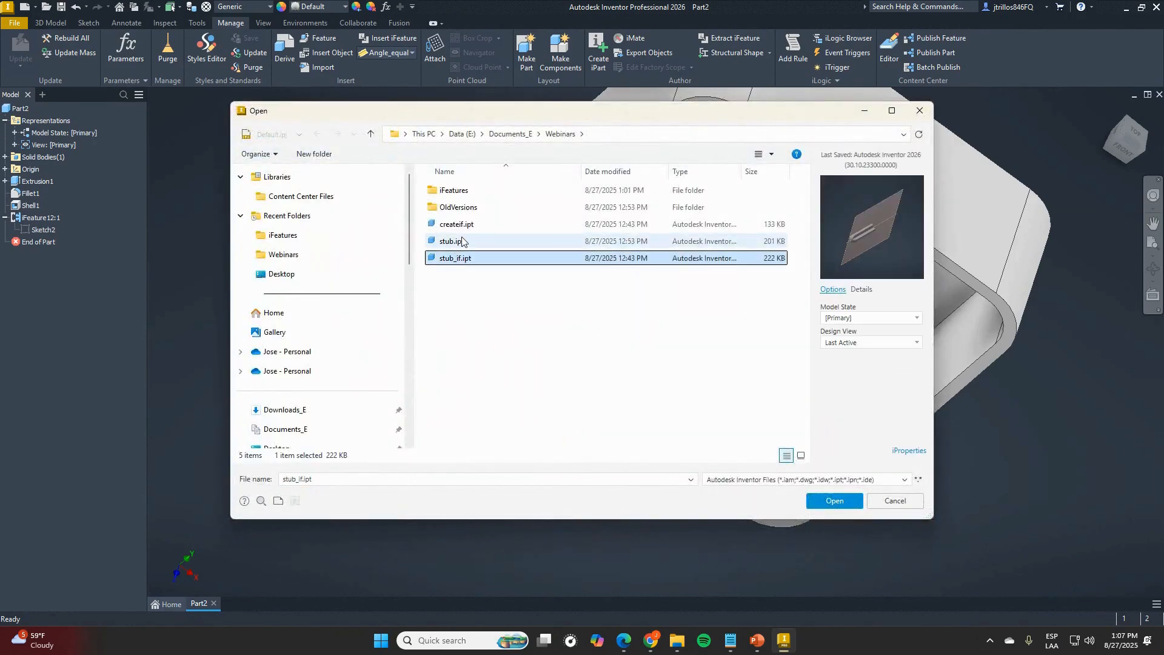
pyautogui.click(463, 242)
pyautogui.doubleClick(462, 241)
pyautogui.moveTo(681, 364)
pyautogui.keyDown('shift'); pyautogui.mouseDown(button='middle')
pyautogui.moveTo(623, 278)
pyautogui.moveTo(572, 263)
pyautogui.moveTo(754, 291)
pyautogui.moveTo(793, 370)
pyautogui.mouseUp(button='middle'); pyautogui.keyUp('shift')
pyautogui.press('F6')
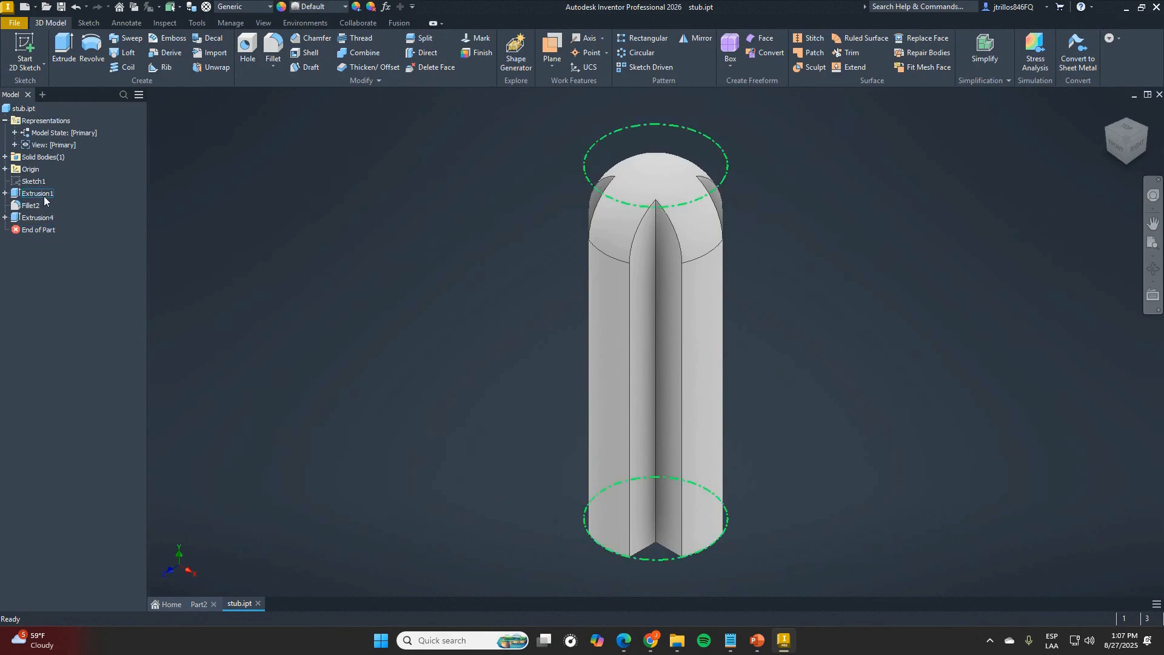
# - Roll the part back to just after Extrusion1 and show that extrusion's dimensions
pyautogui.moveTo(38, 230); pyautogui.dragTo(41, 201)
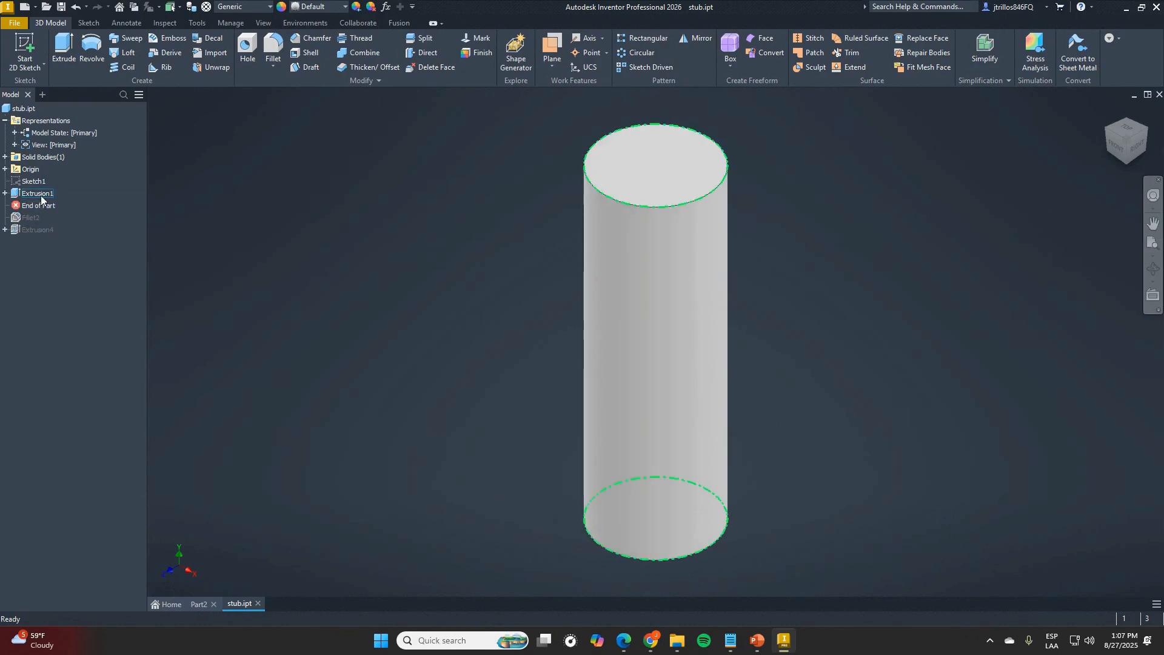
pyautogui.click(42, 196)
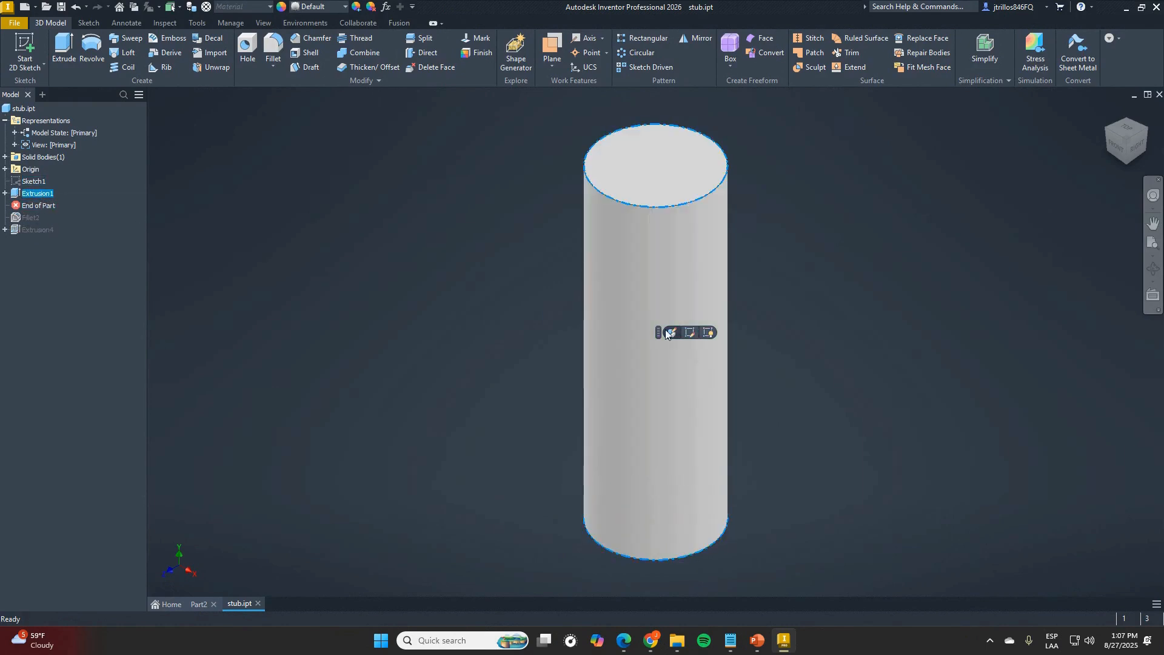
pyautogui.rightClick(34, 193)
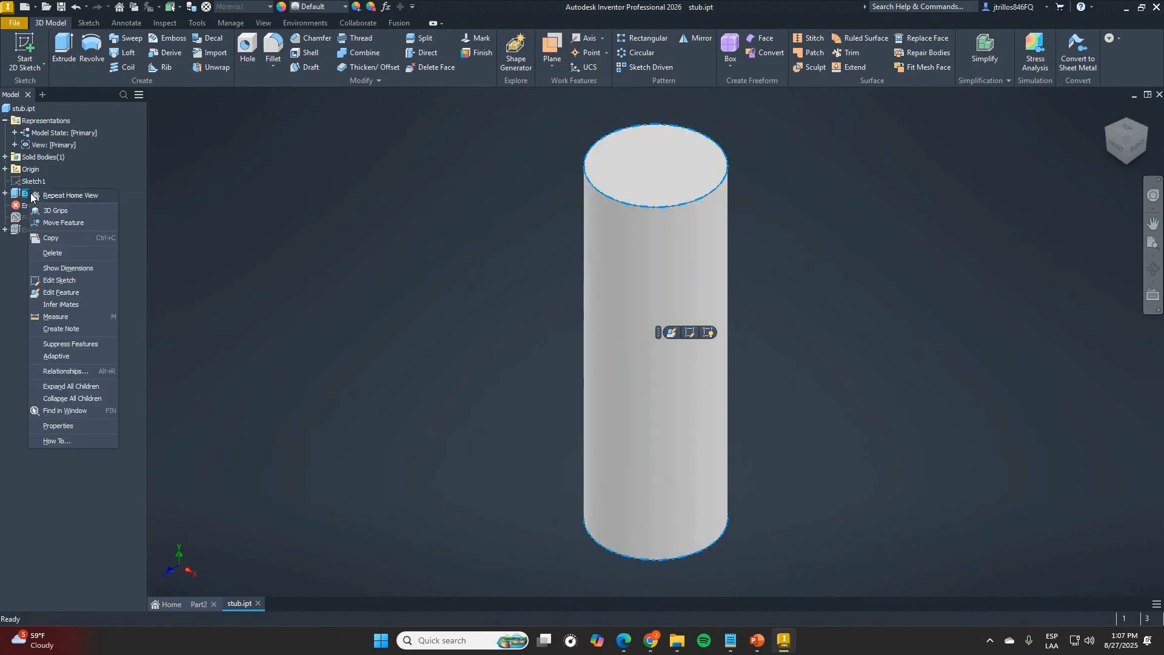
pyautogui.click(78, 268)
# - Set the model's dimension display to Expression
pyautogui.keyDown('shift'); pyautogui.moveTo(710, 325); pyautogui.dragTo(815, 329, button='middle'); pyautogui.keyUp('shift')
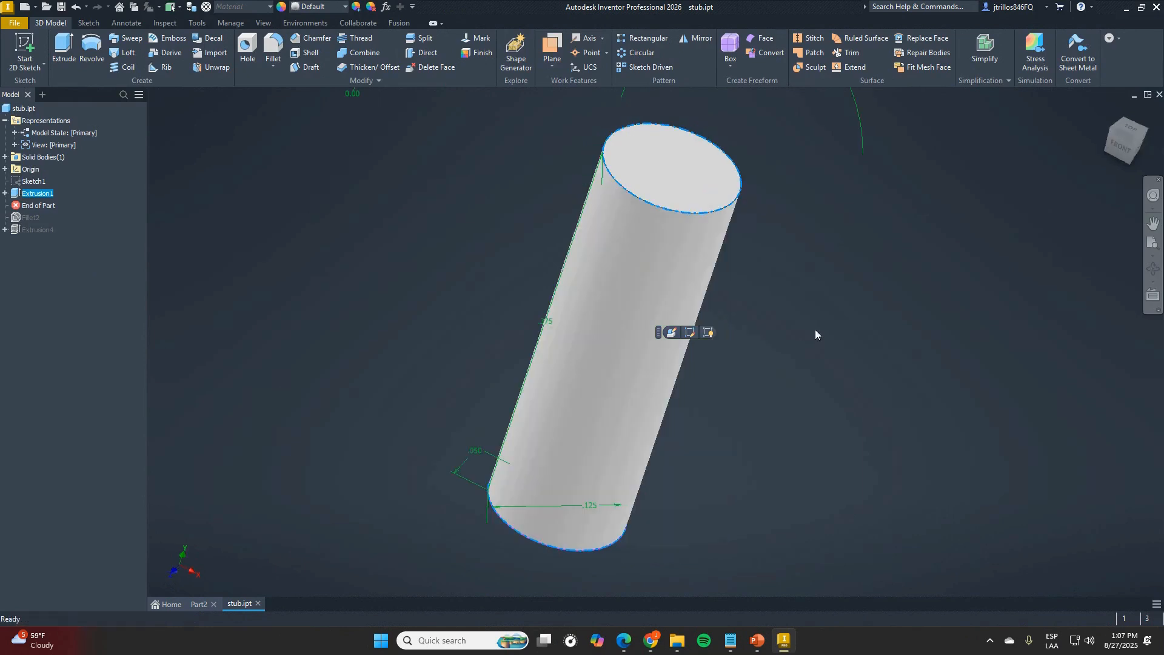
pyautogui.rightClick(859, 249)
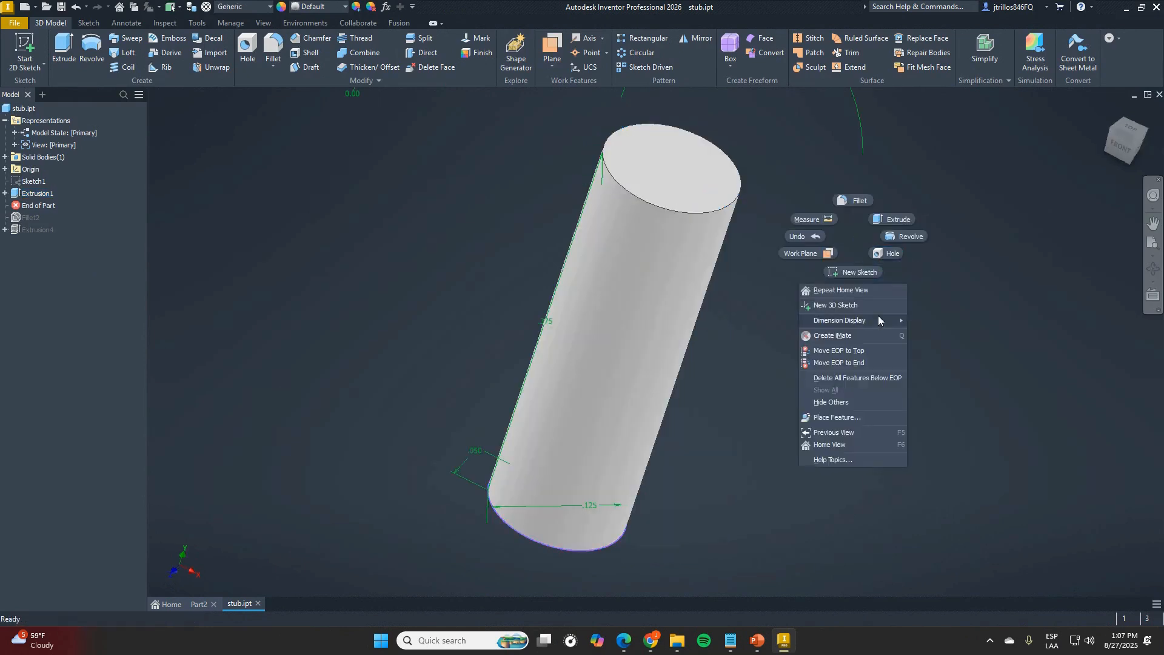
pyautogui.moveTo(878, 318)
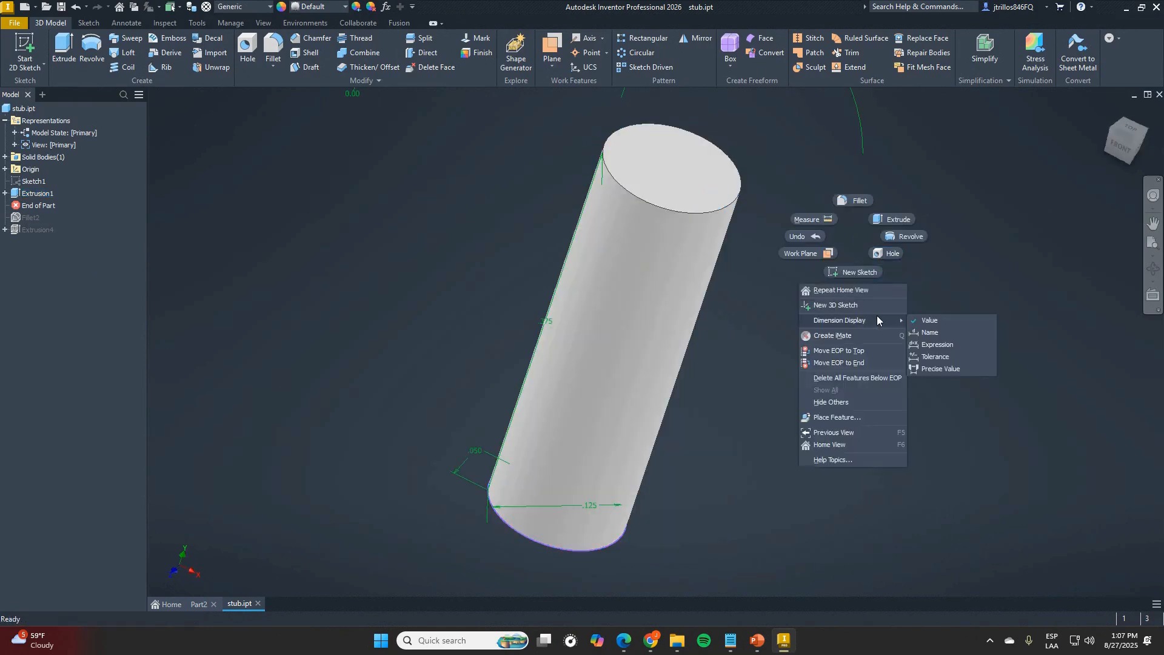
pyautogui.click(937, 345)
pyautogui.keyDown('shift'); pyautogui.moveTo(904, 348); pyautogui.dragTo(861, 349, button='middle'); pyautogui.keyUp('shift')
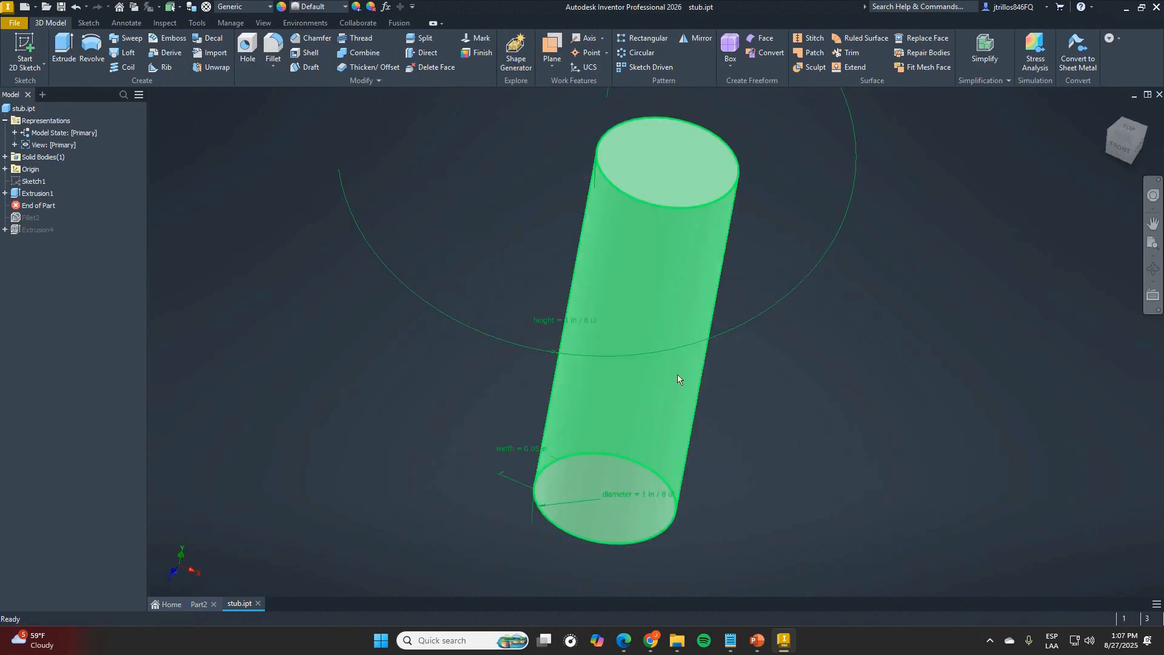
# - Examine the height, width and diameter expressions on the extruded cylinder up close
pyautogui.scroll(-3, 511, 472)
pyautogui.scroll(5, 553, 364)
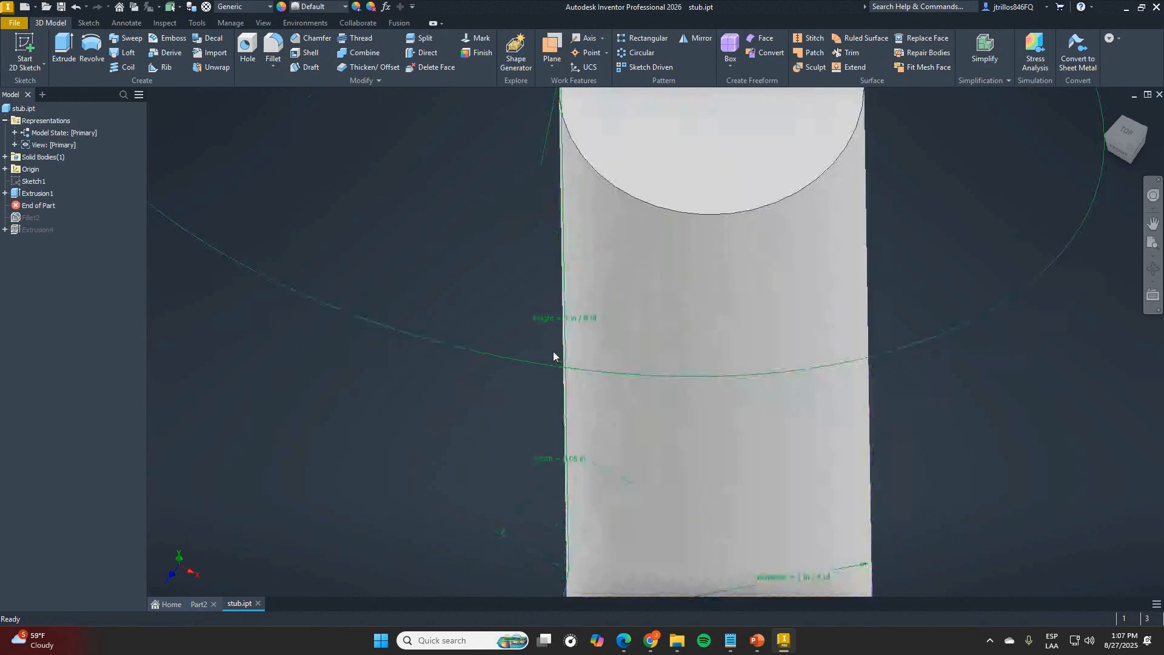
pyautogui.scroll(-5, 494, 390)
pyautogui.scroll(6, 532, 466)
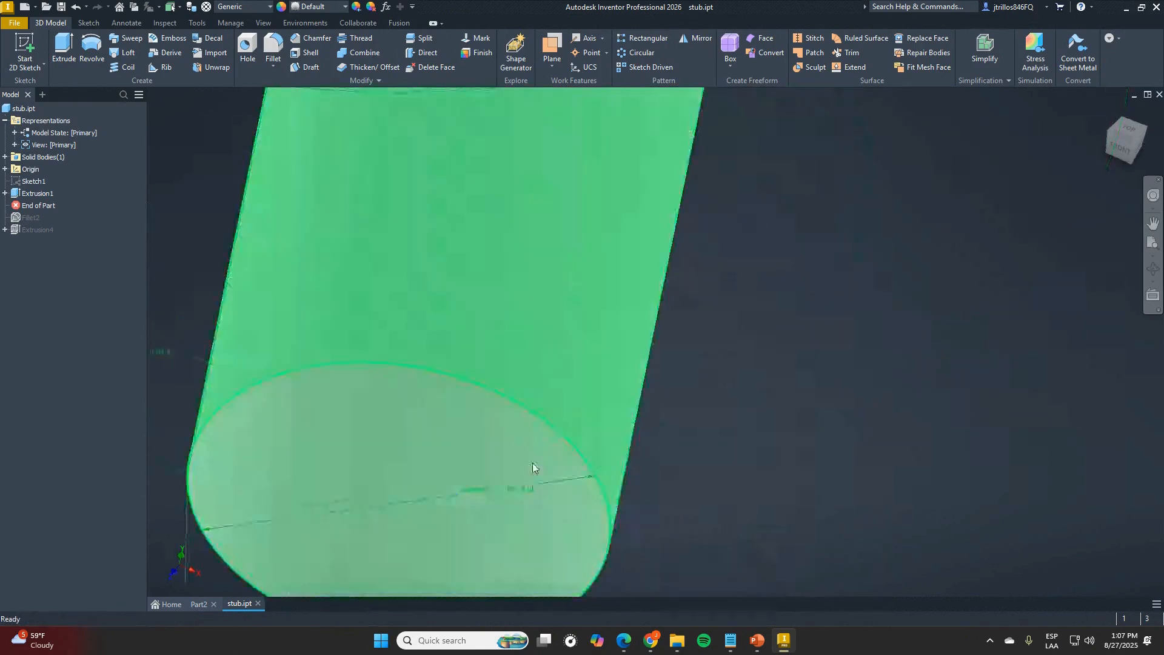
pyautogui.scroll(-5, 668, 476)
pyautogui.keyDown('shift'); pyautogui.moveTo(668, 475); pyautogui.dragTo(609, 448, button='middle'); pyautogui.keyUp('shift')
pyautogui.scroll(4, 608, 448)
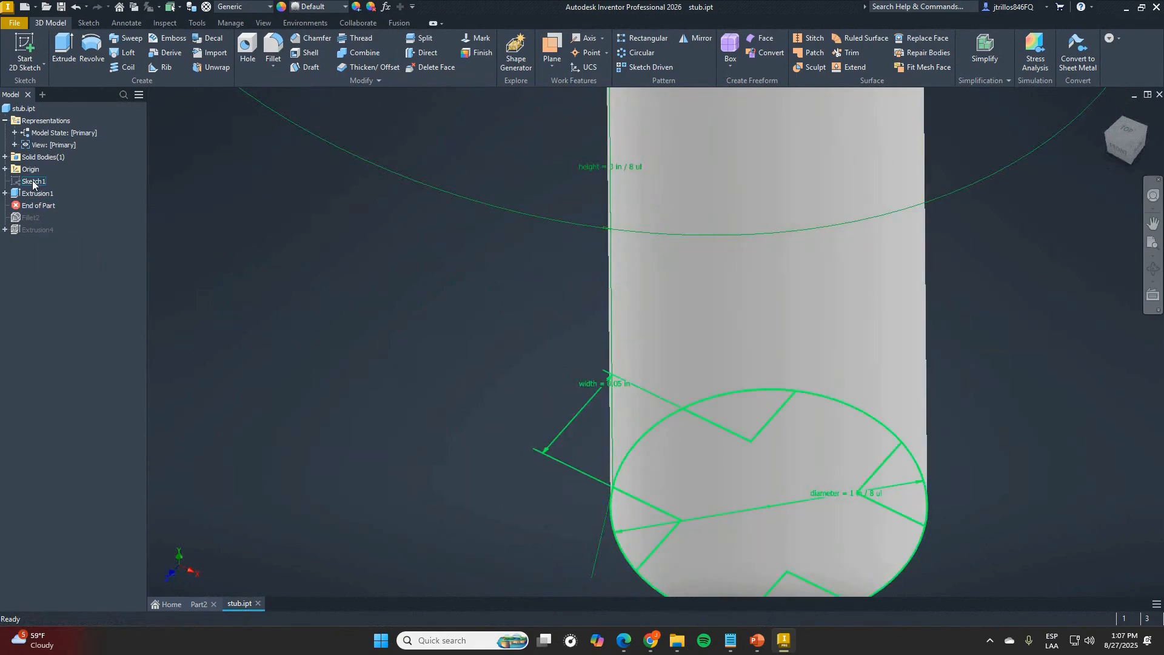
# - Open Sketch1, examine the width and diameter dimensions of its cross-shaped profile, and leave the sketch
pyautogui.rightClick(32, 183)
pyautogui.click(67, 215)
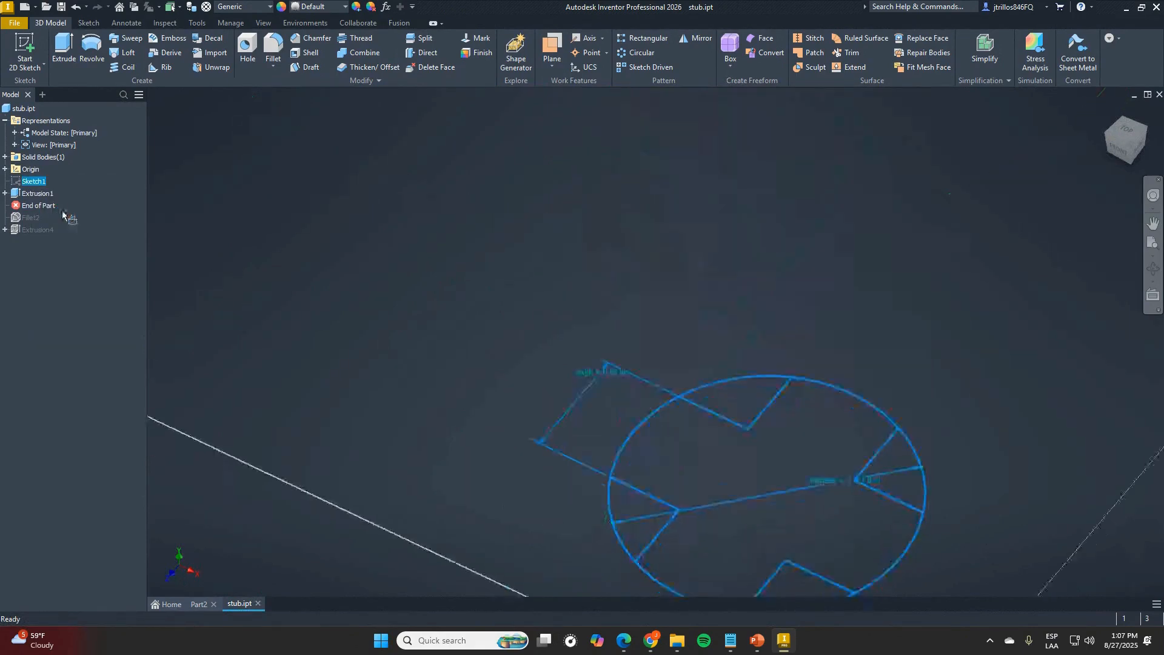
pyautogui.scroll(-3, 661, 311)
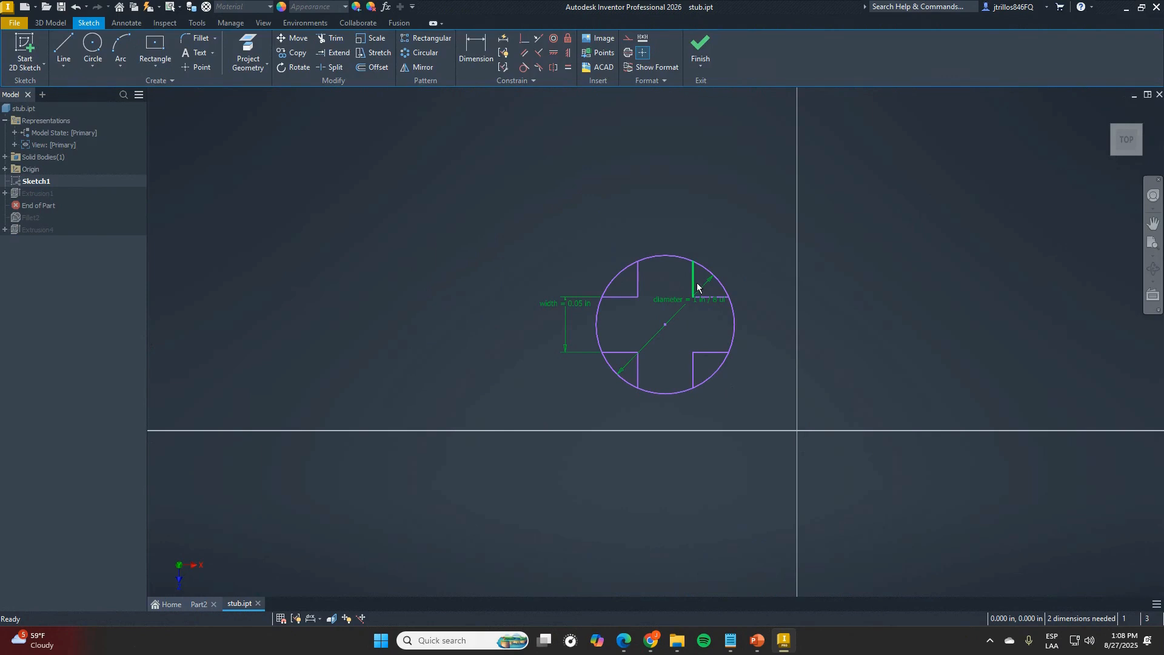
pyautogui.doubleClick(717, 201)
# - Roll the part forward past Fillet2 and review the radius expression of the fillet on the cylinder's upper edge
pyautogui.moveTo(692, 295)
pyautogui.keyDown('shift'); pyautogui.mouseDown(button='middle')
pyautogui.moveTo(661, 203)
pyautogui.moveTo(473, 236)
pyautogui.mouseUp(button='middle'); pyautogui.keyUp('shift')
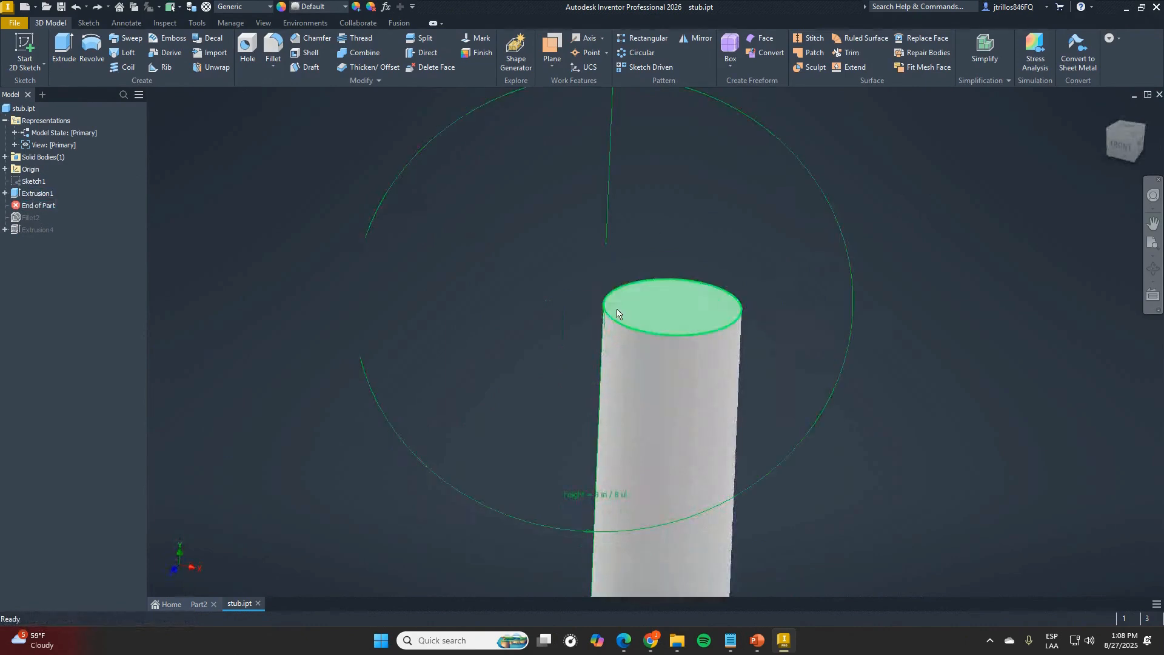
pyautogui.scroll(-5, 596, 312)
pyautogui.scroll(3, 592, 310)
pyautogui.moveTo(26, 207); pyautogui.dragTo(28, 223)
pyautogui.doubleClick(89, 207)
pyautogui.scroll(3, 697, 312)
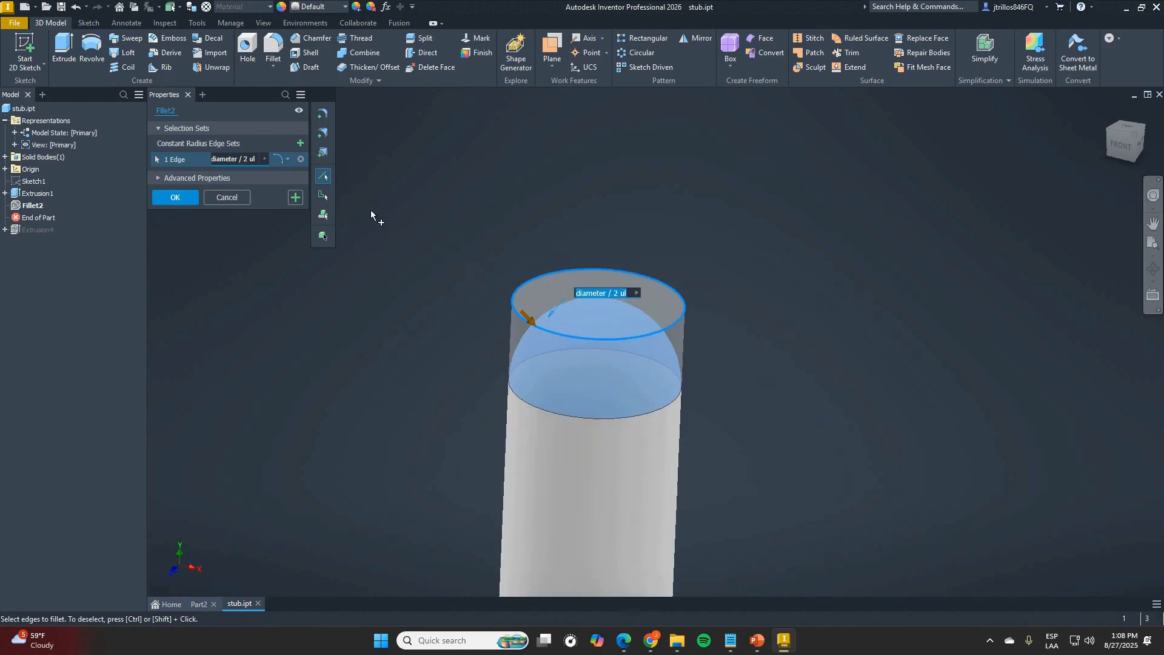
pyautogui.press('Return')
# - Move the end of part below Extrusion4 and show the complete stub in the home view
pyautogui.moveTo(30, 219); pyautogui.dragTo(36, 236)
pyautogui.scroll(-5, 596, 279)
pyautogui.keyDown('shift'); pyautogui.moveTo(606, 393); pyautogui.dragTo(625, 360, button='middle'); pyautogui.keyUp('shift')
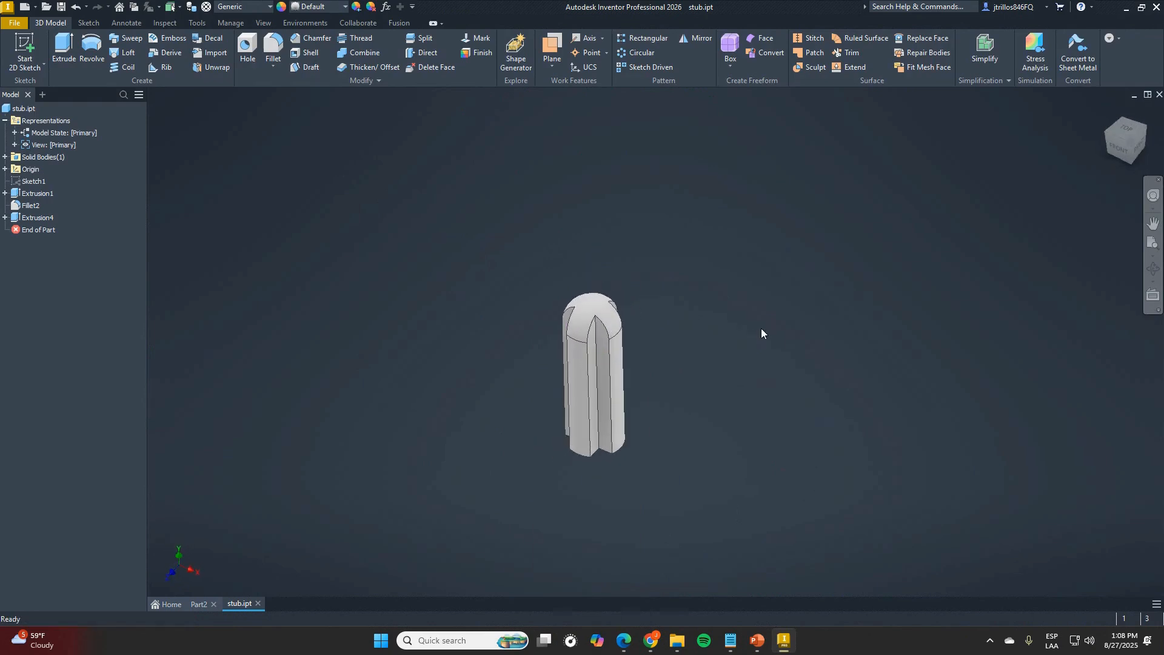
pyautogui.press('F6')
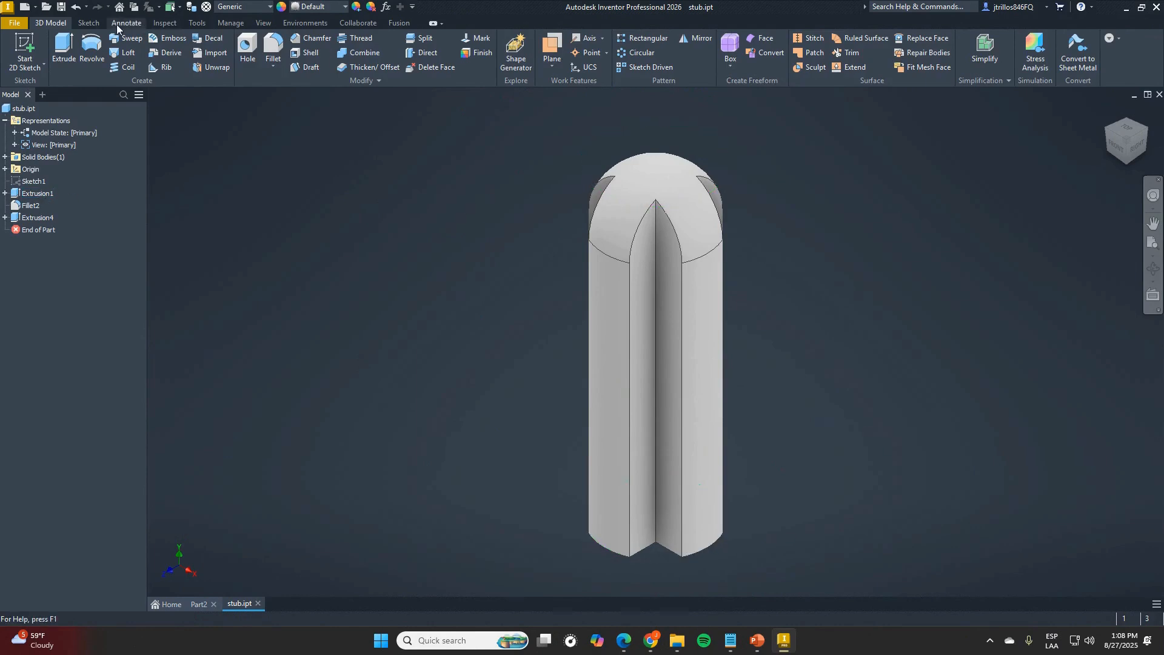
# - Start extracting a standard iFeature from the stub with Extrusion1, Fillet2 and Extrusion4 as its selected features
pyautogui.click(230, 22)
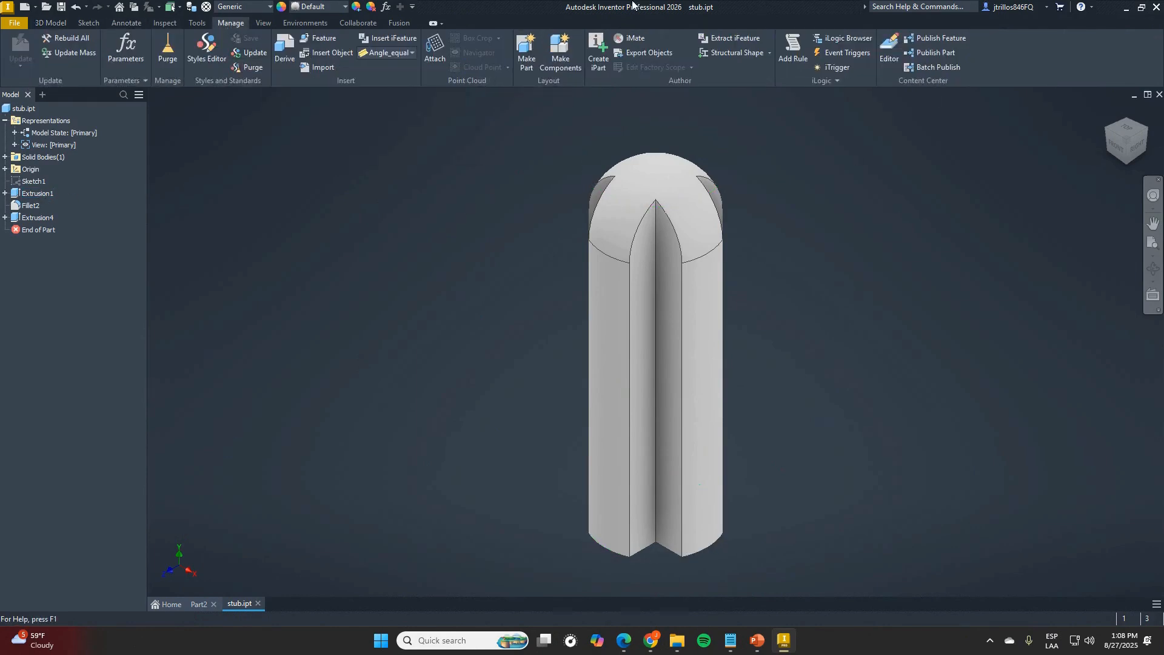
pyautogui.click(722, 40)
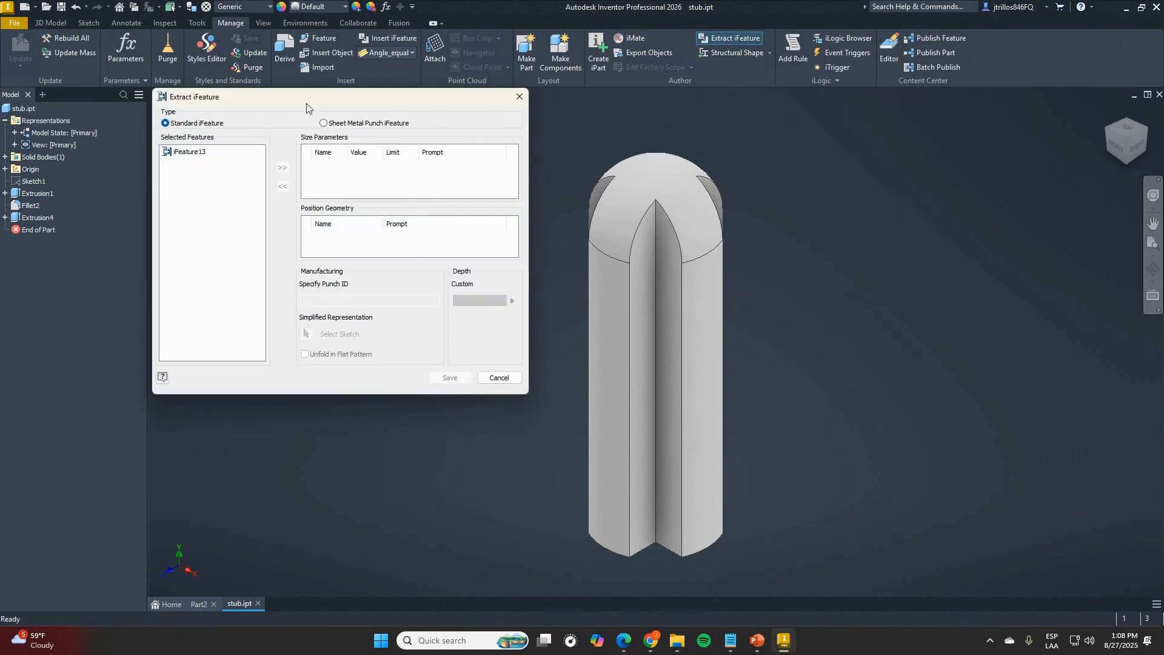
pyautogui.moveTo(311, 106); pyautogui.dragTo(387, 134)
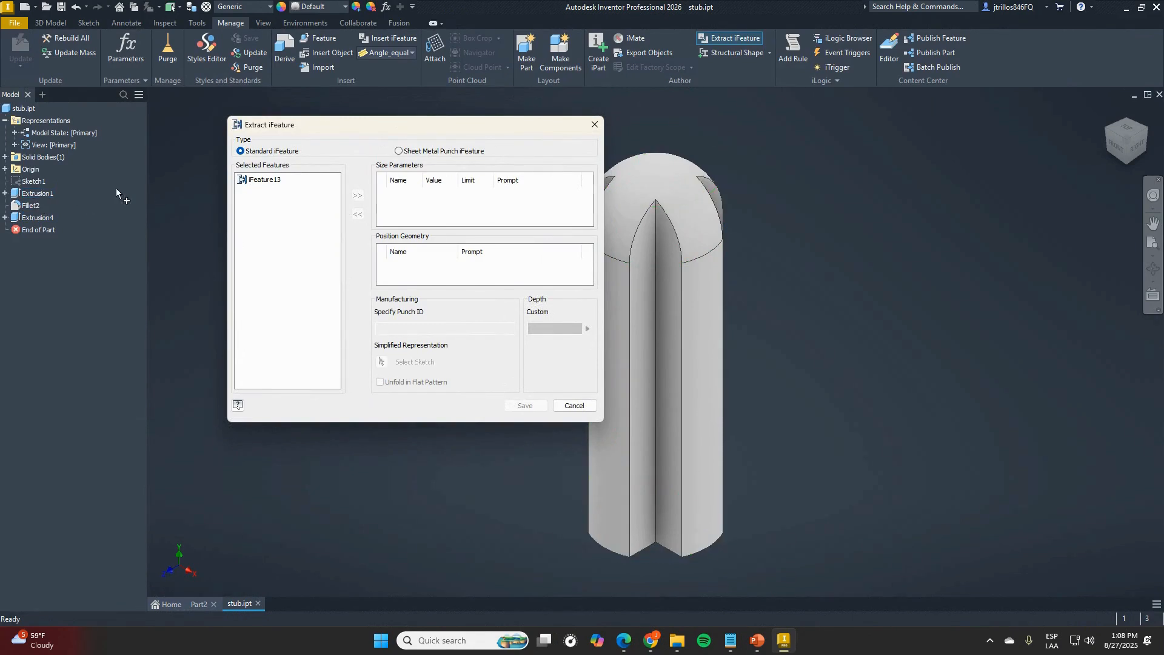
pyautogui.click(43, 193)
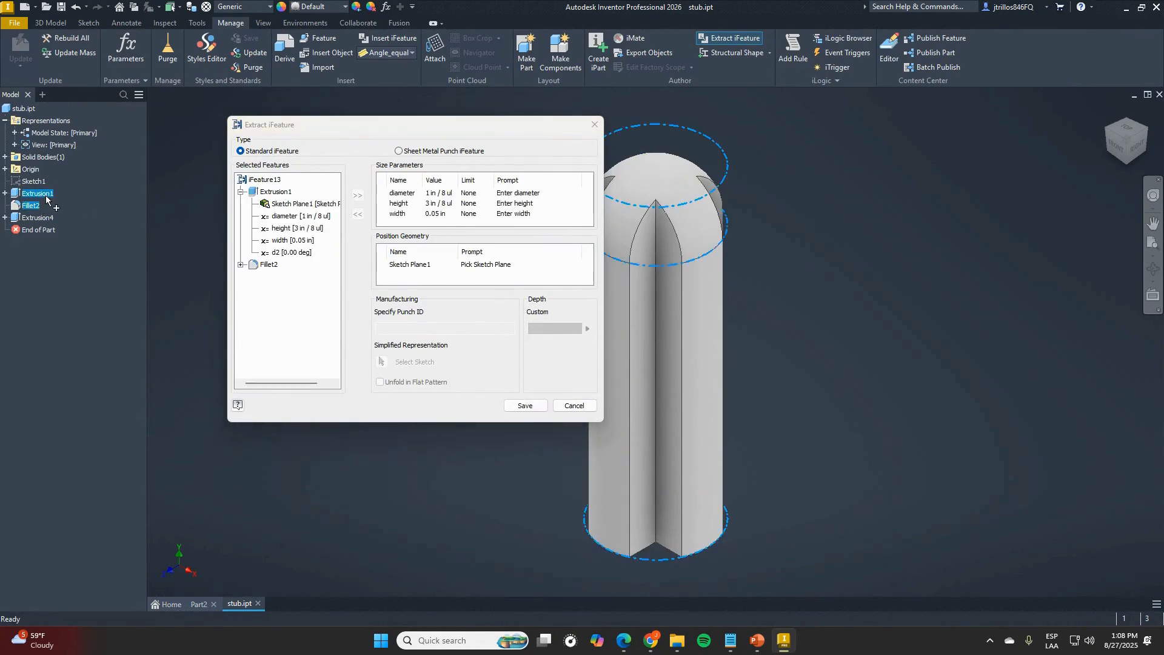
pyautogui.scroll(-2, 977, 353)
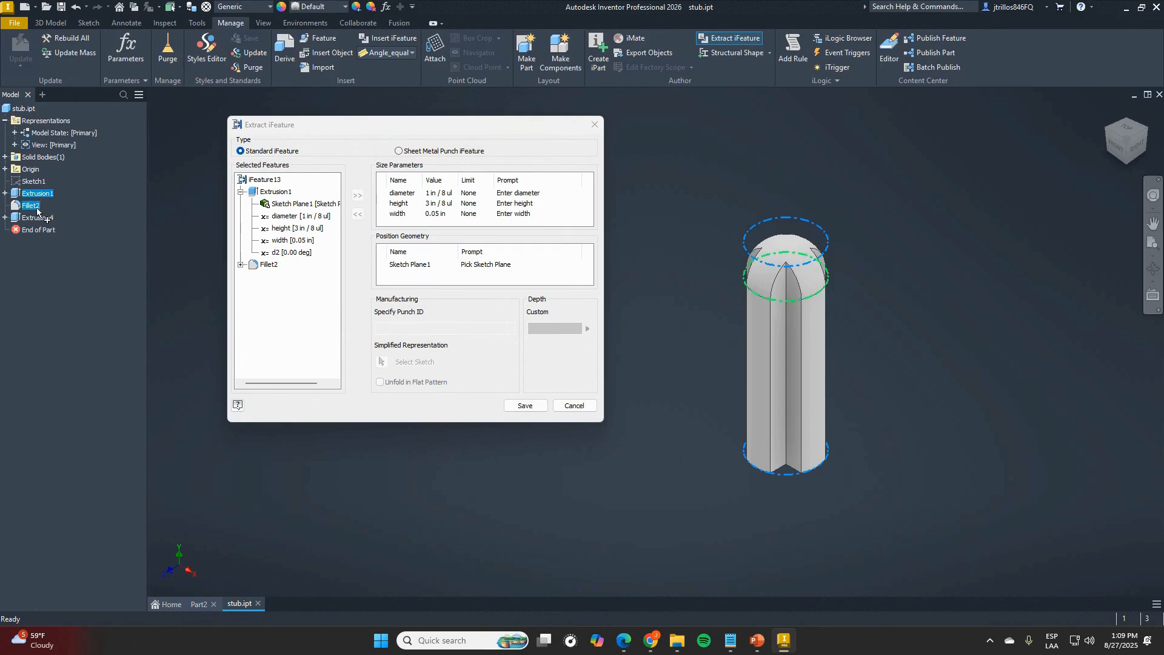
pyautogui.scroll(2, 789, 229)
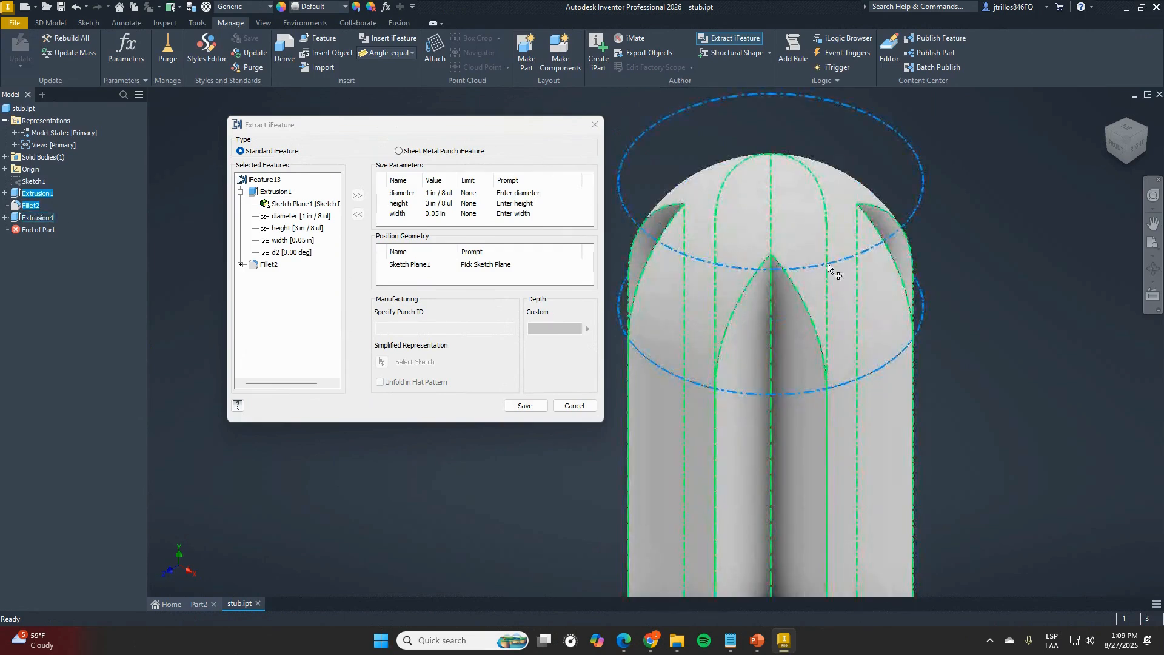
pyautogui.click(45, 218)
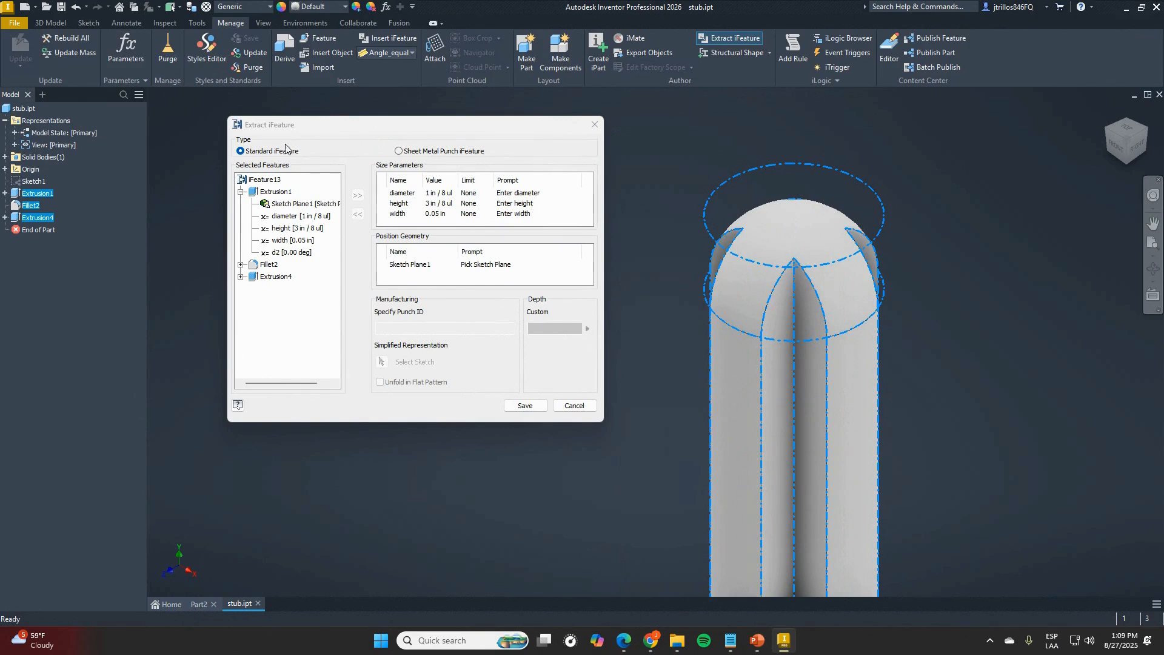
# - Change the prompt of the iFeature's diameter parameter to "Diameter for stub"
pyautogui.moveTo(339, 120); pyautogui.dragTo(367, 118)
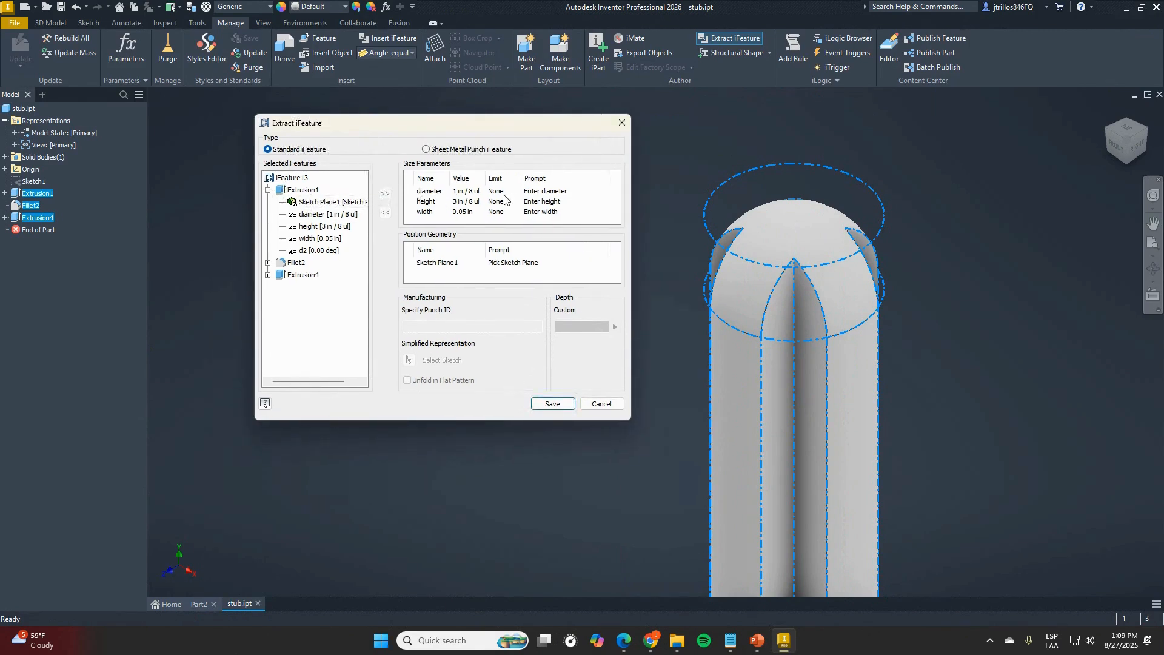
pyautogui.click(471, 194)
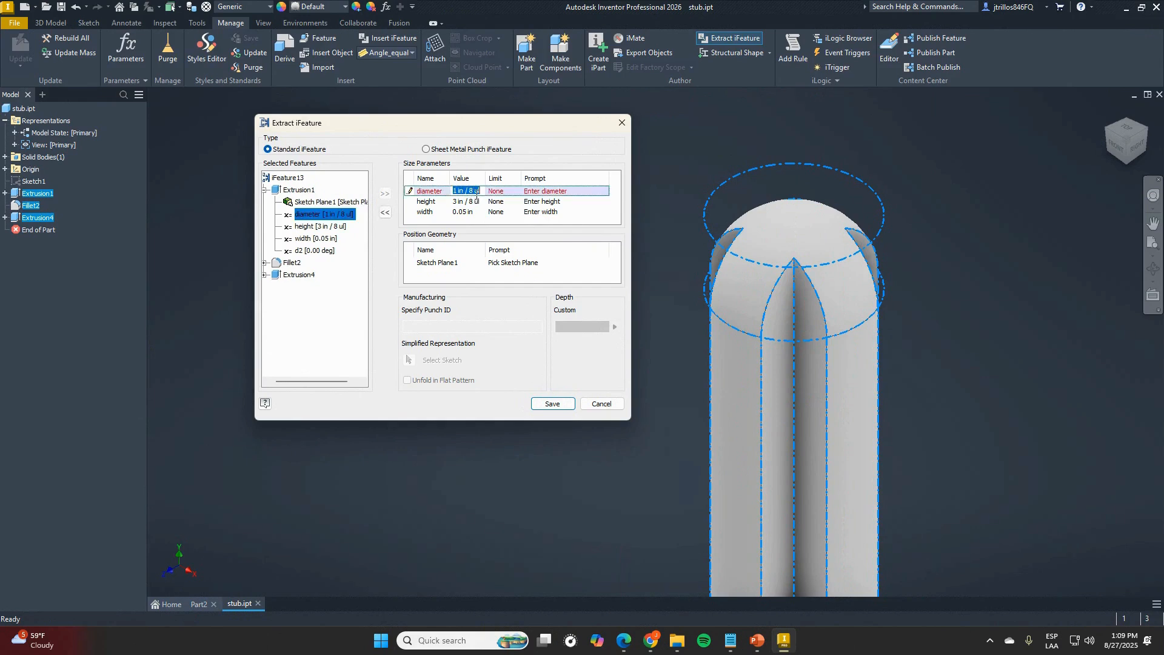
pyautogui.click(567, 193)
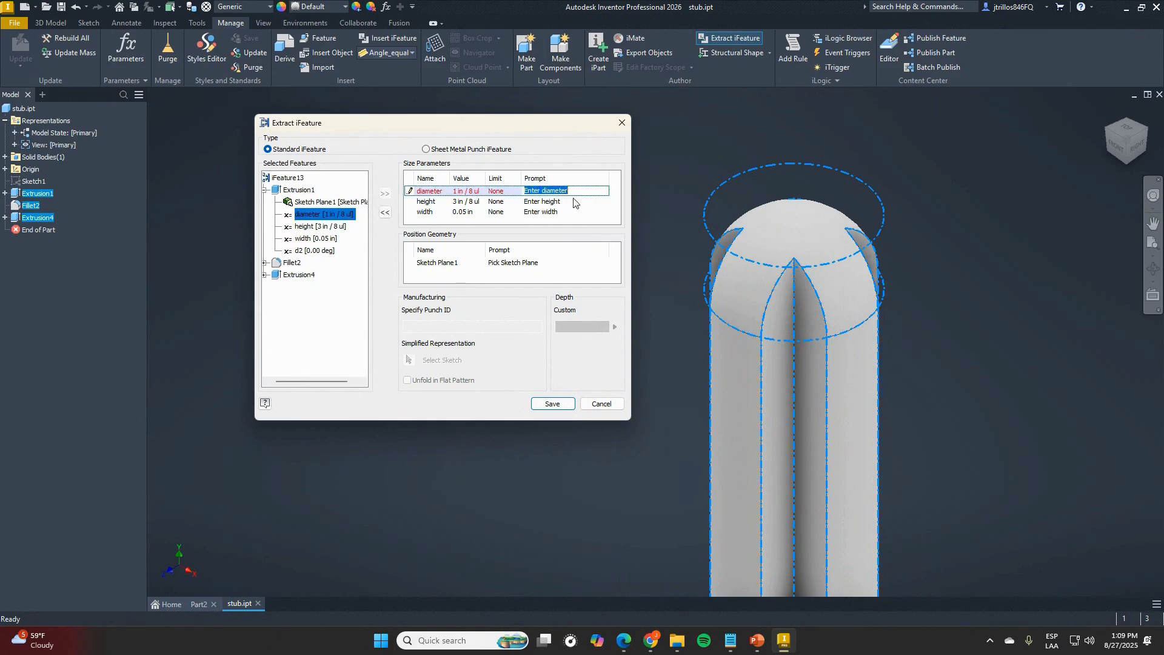
pyautogui.click(586, 191)
pyautogui.doubleClick(586, 192)
pyautogui.click(586, 191)
pyautogui.press('BackSpace')
pyautogui.press('BackSpace')
pyautogui.press('BackSpace')
pyautogui.press('BackSpace')
pyautogui.press('BackSpace')
pyautogui.press('BackSpace')
pyautogui.press('BackSpace')
pyautogui.press('BackSpace')
pyautogui.press('BackSpace')
pyautogui.press('BackSpace')
pyautogui.press('BackSpace')
pyautogui.press('BackSpace')
pyautogui.write('Diameter for')
# - Change the prompt of the iFeature's height parameter to "Total height"
pyautogui.click(565, 203)
pyautogui.write('Tot')
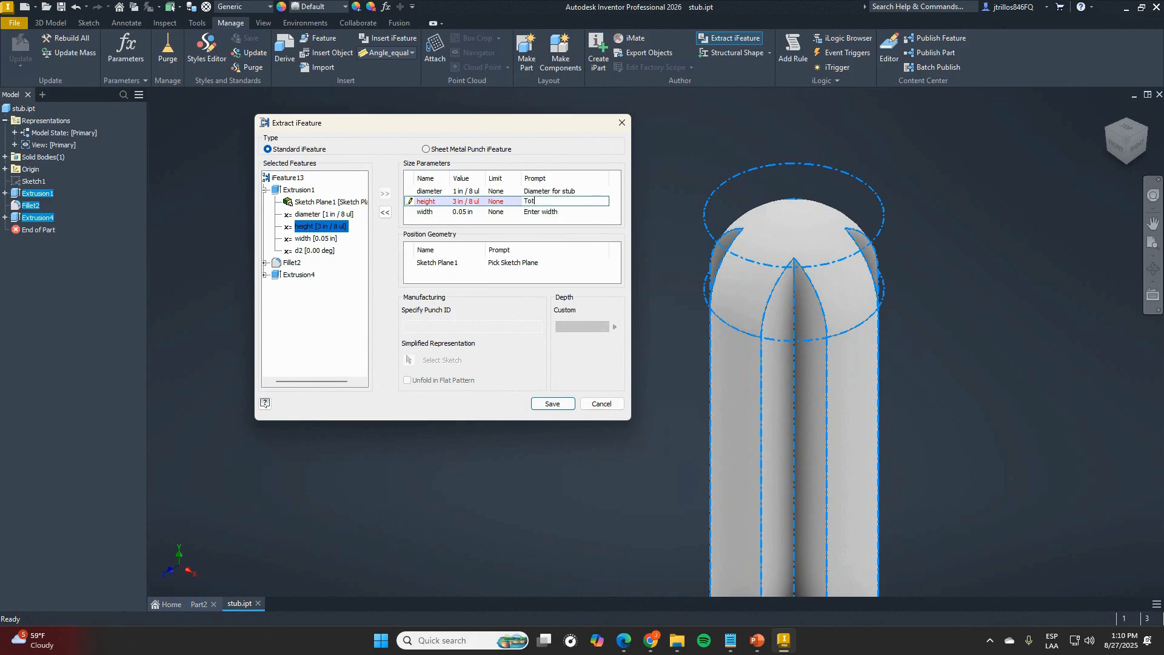
pyautogui.write('al Height')
pyautogui.click(545, 200)
pyautogui.press('BackSpace')
pyautogui.write('h')
# - Change the prompt of the iFeature's width parameter to "Width of flange"
pyautogui.click(568, 211)
pyautogui.write('W')
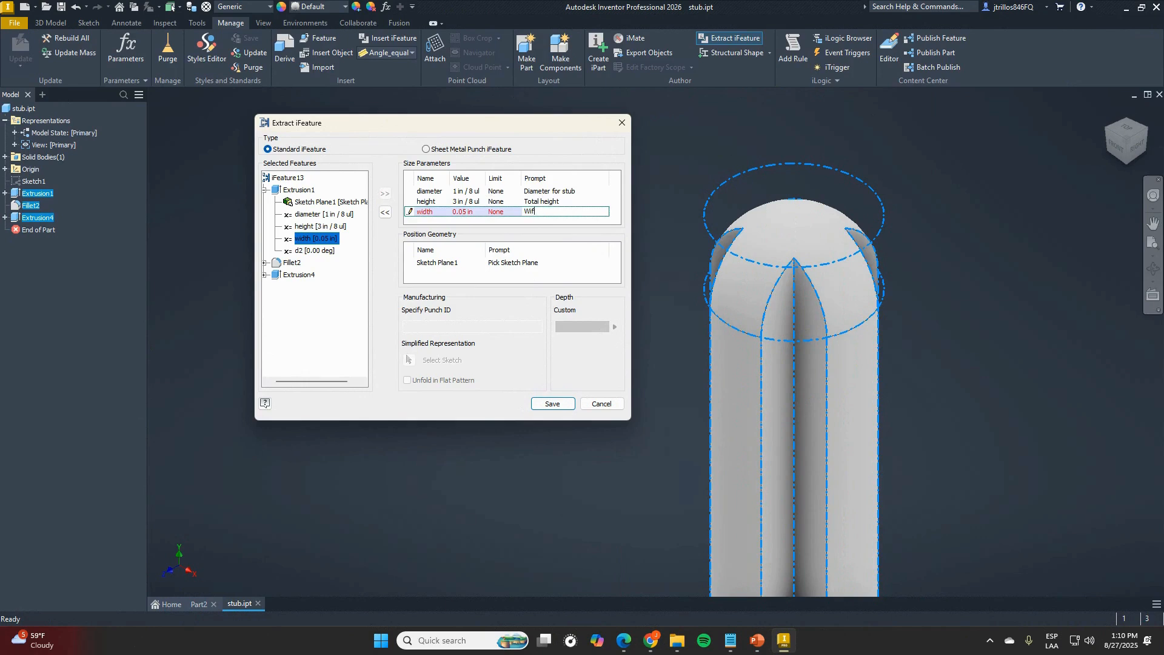
pyautogui.write('idth of plange')
pyautogui.press('BackSpace')
pyautogui.press('BackSpace')
pyautogui.press('BackSpace')
pyautogui.press('BackSpace')
pyautogui.press('BackSpace')
pyautogui.press('BackSpace')
pyautogui.write('flange')
pyautogui.click(563, 192)
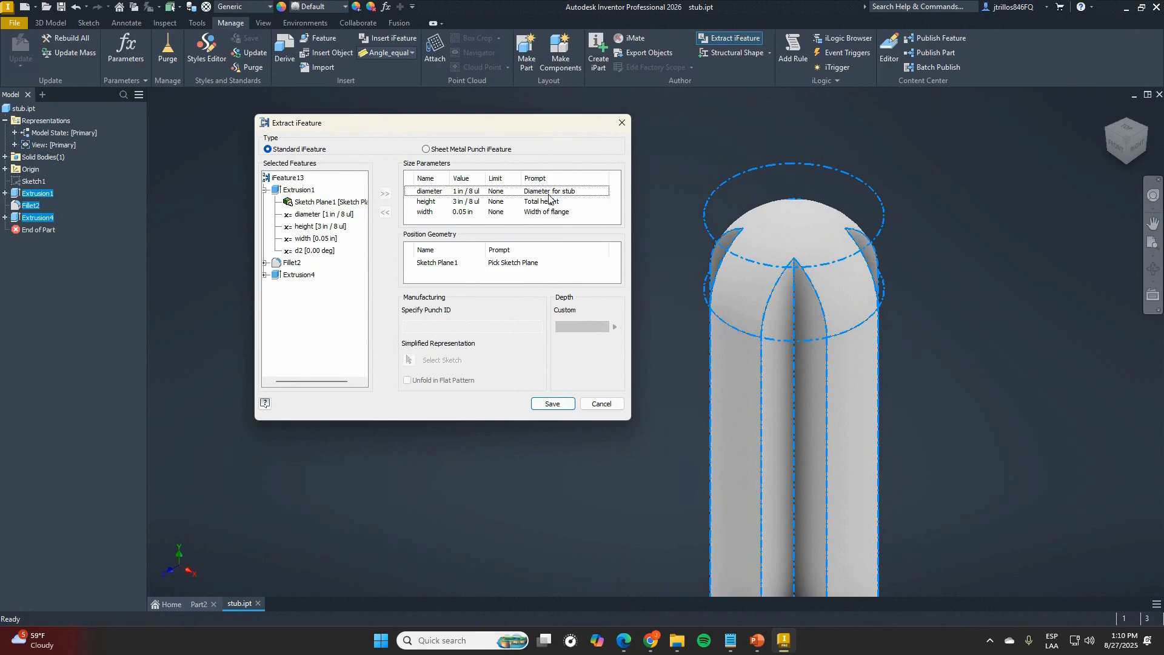
# - Compare the parameters used by Extrusion1 and Extrusion4 among the iFeature's selected features
pyautogui.click(302, 276)
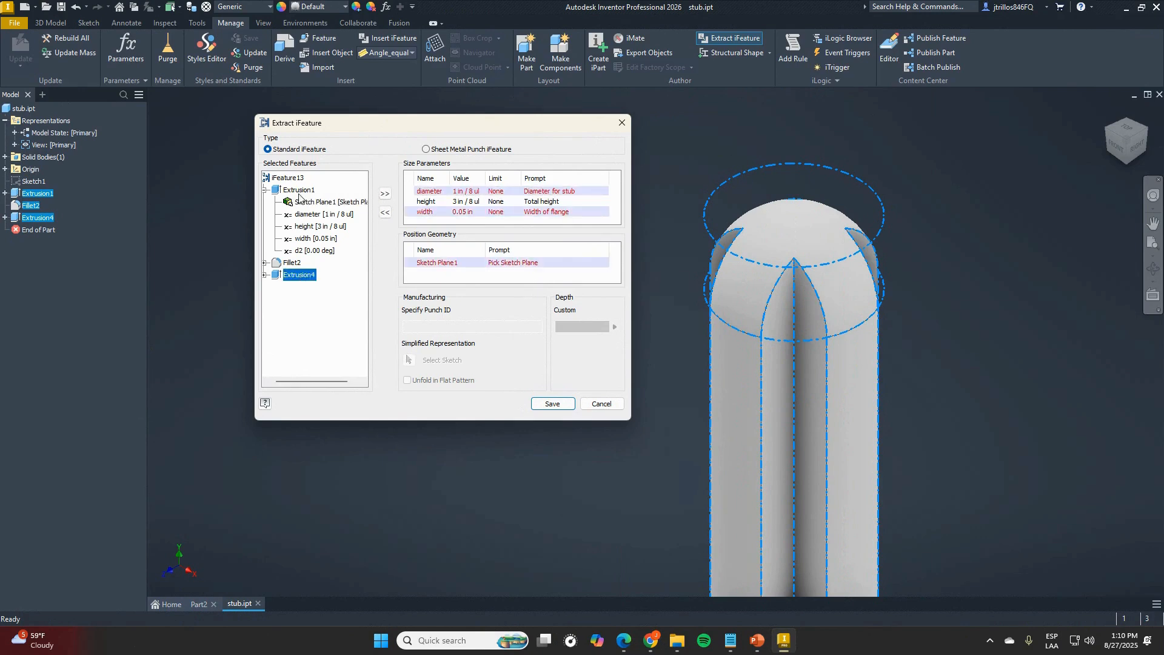
pyautogui.click(299, 189)
pyautogui.click(287, 276)
pyautogui.click(265, 275)
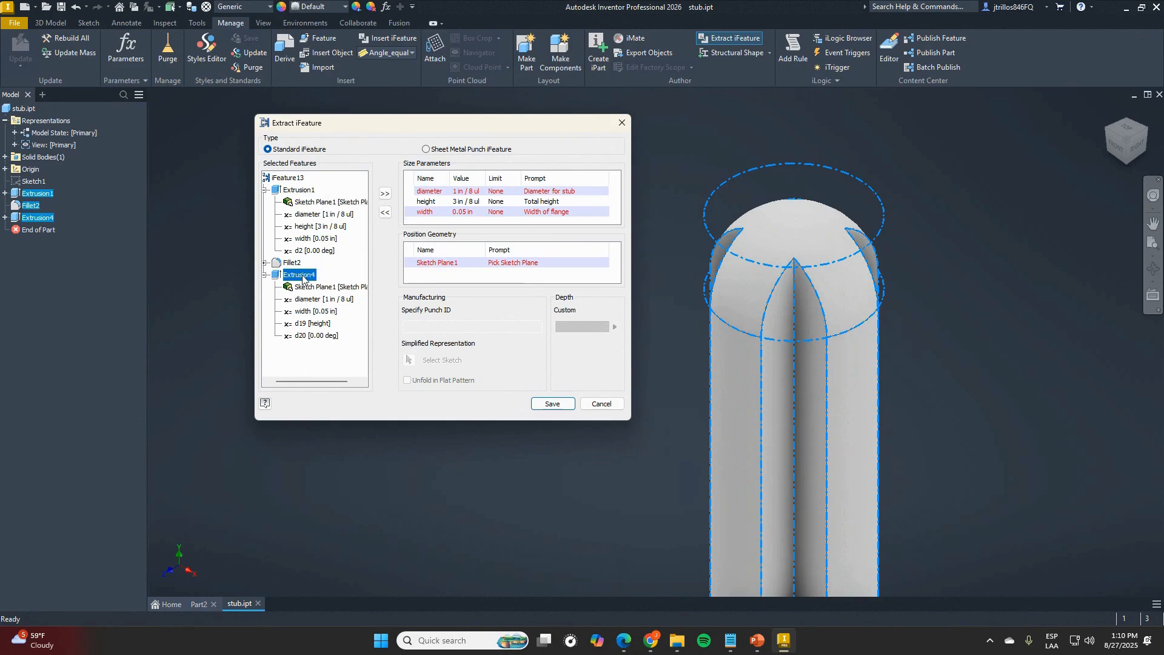
pyautogui.scroll(-3, 858, 314)
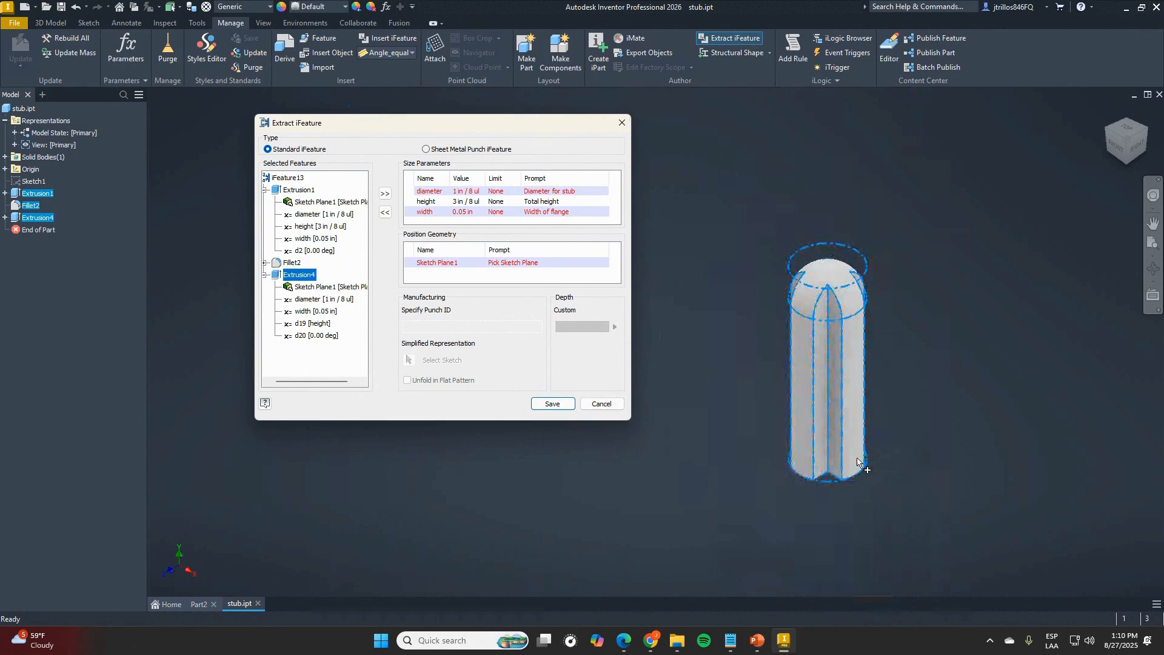
# - Examine the stub geometry and the diameter, height and width entries in the iFeature's size parameters
pyautogui.scroll(3, 858, 462)
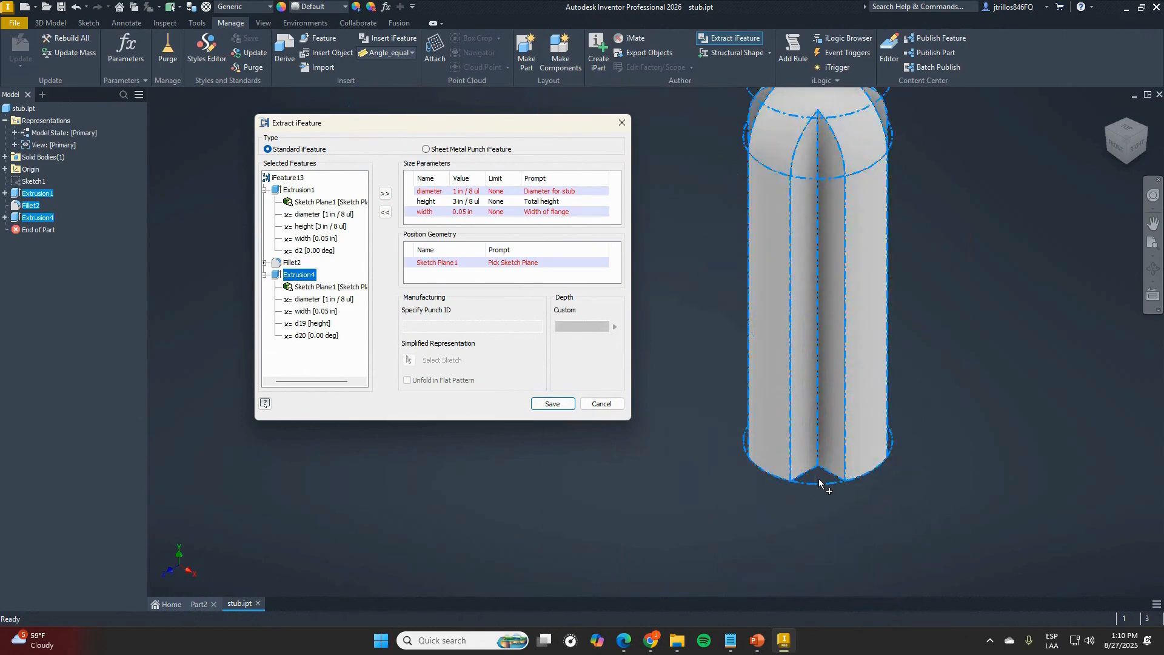
pyautogui.moveTo(911, 278); pyautogui.dragTo(913, 363, button='middle')
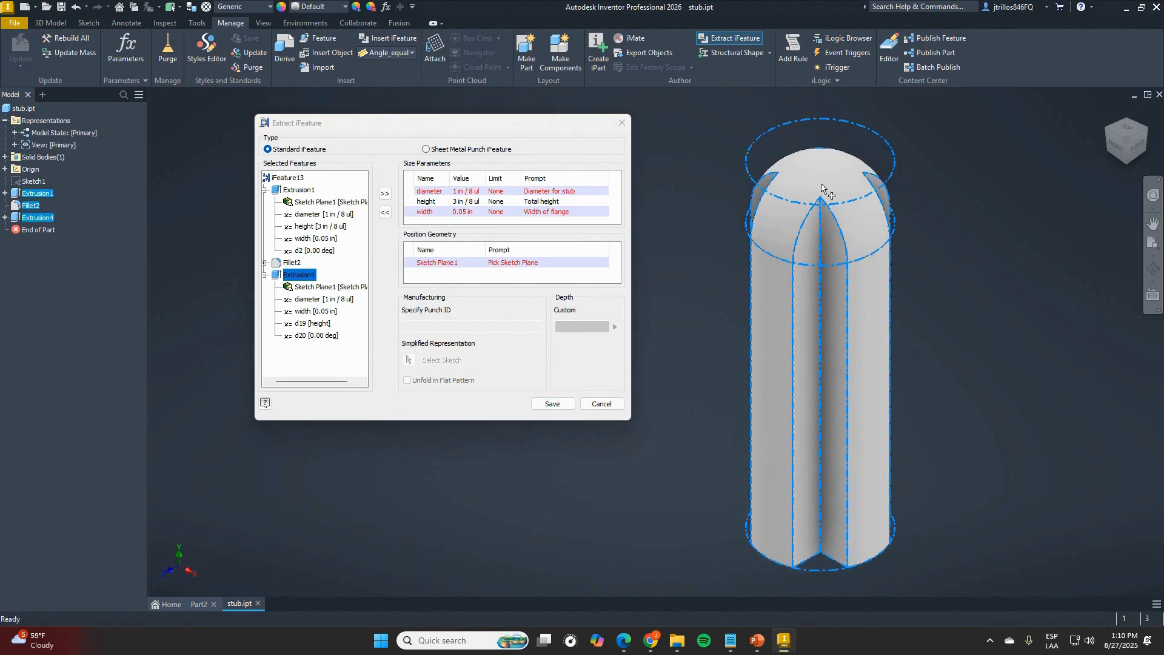
pyautogui.click(303, 192)
pyautogui.click(507, 192)
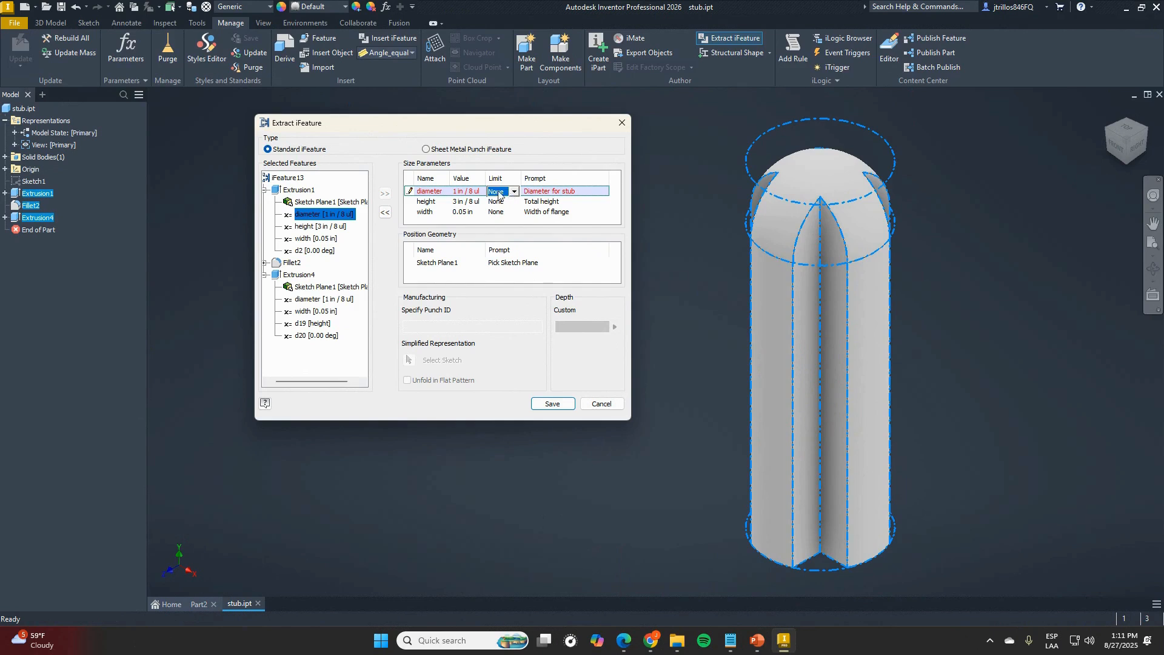
pyautogui.click(470, 201)
pyautogui.click(467, 211)
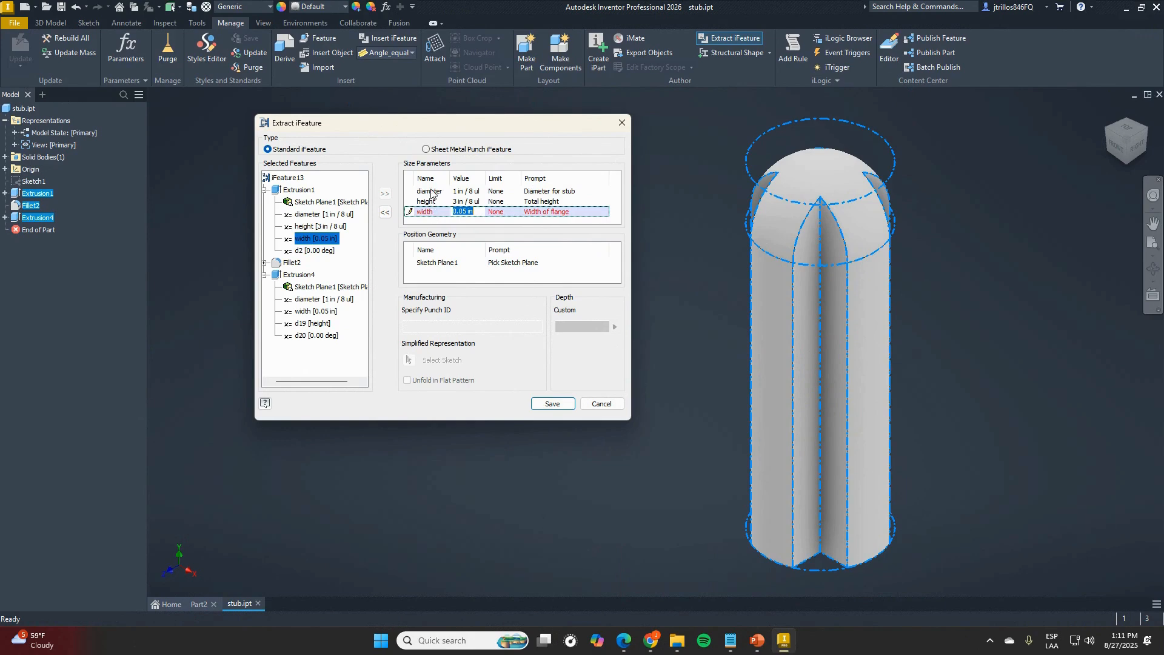
pyautogui.click(466, 191)
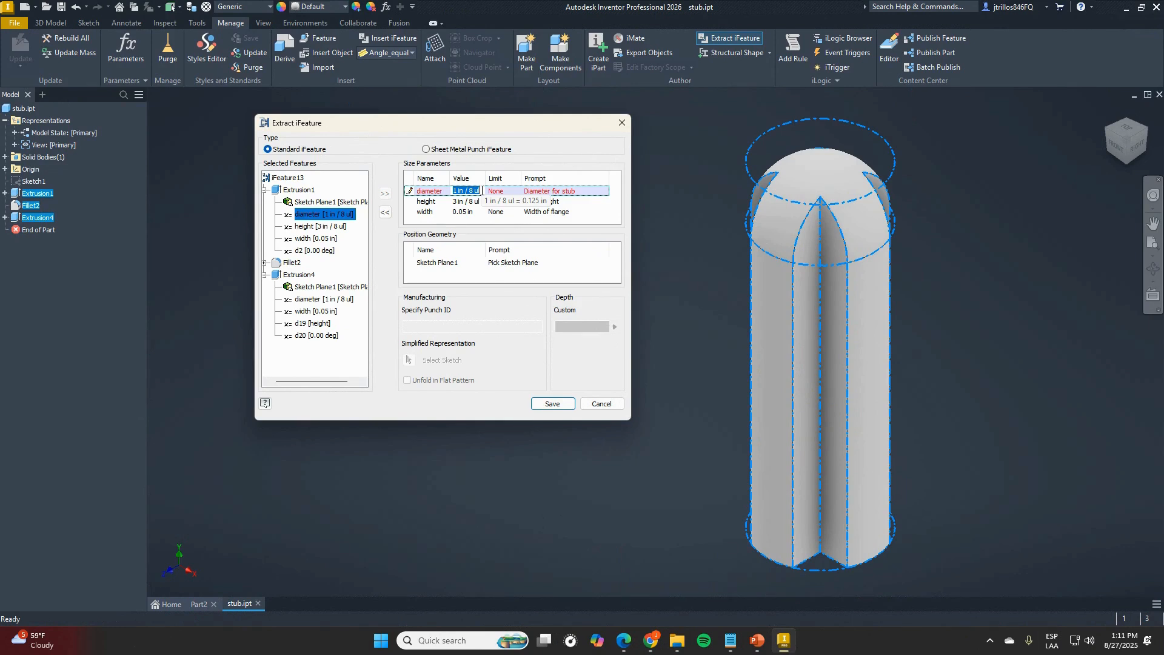
# - Limit the diameter parameter to a list of values and add 1 in / 4 ul to it
pyautogui.click(515, 192)
pyautogui.click(514, 192)
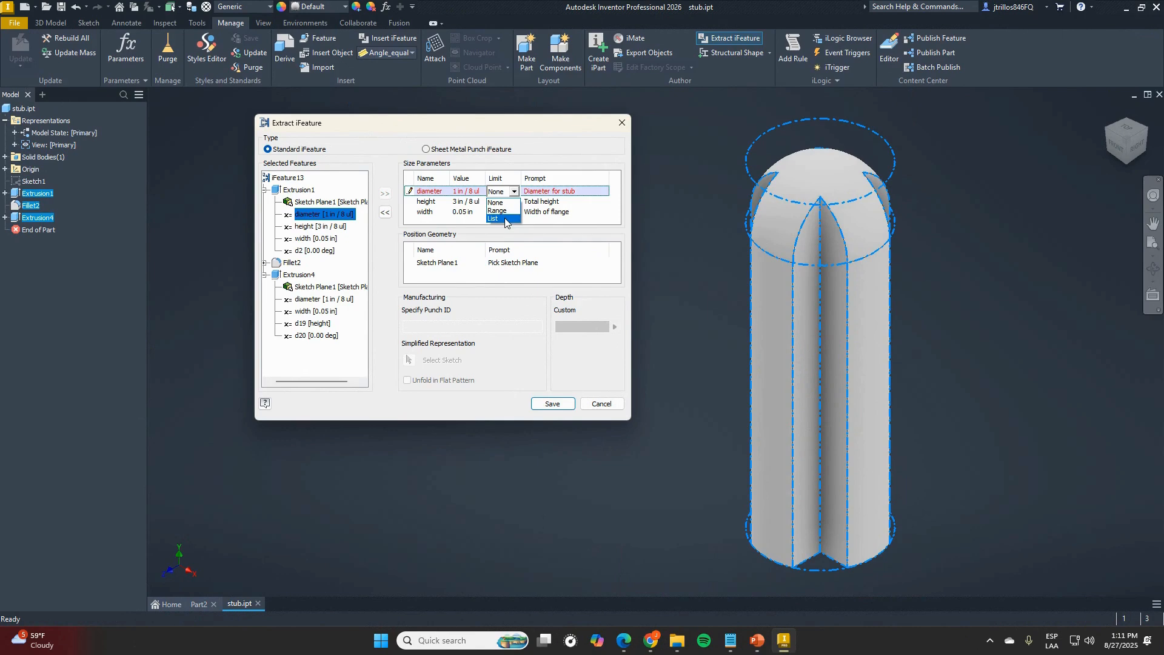
pyautogui.click(505, 218)
pyautogui.click(205, 159)
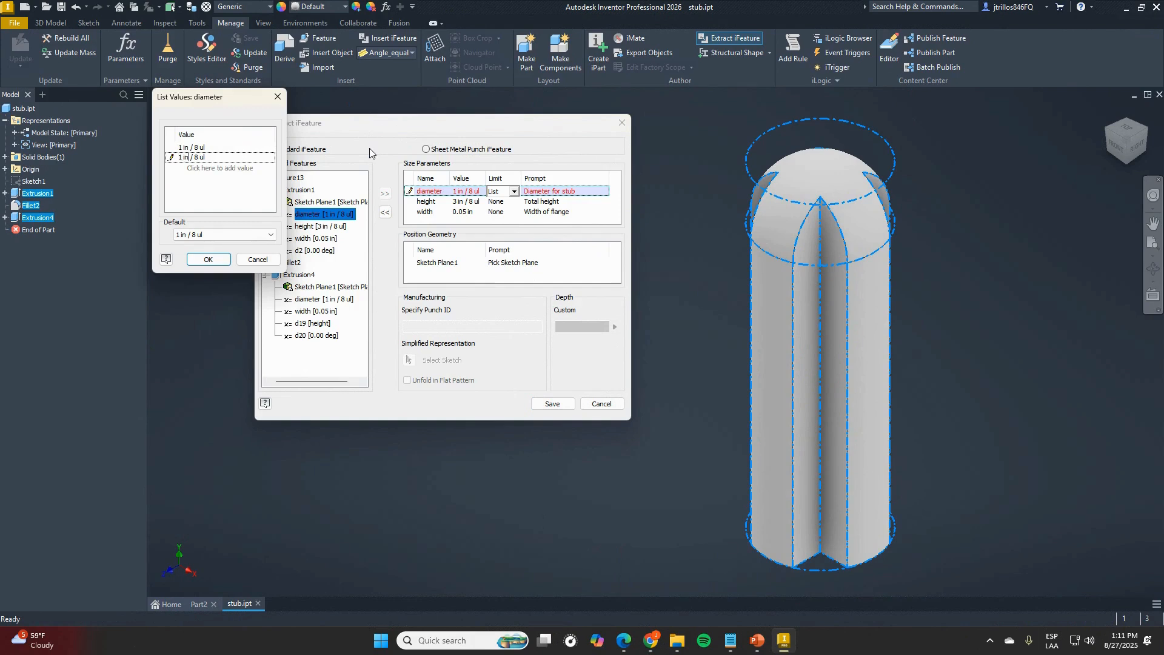
pyautogui.press('Right')
pyautogui.press('Right')
pyautogui.press('Right')
pyautogui.hotkey('shift', 'Right')
pyautogui.write('4')
# - Add 3 in / 16 ul to the diameter's list of values
pyautogui.click(200, 165)
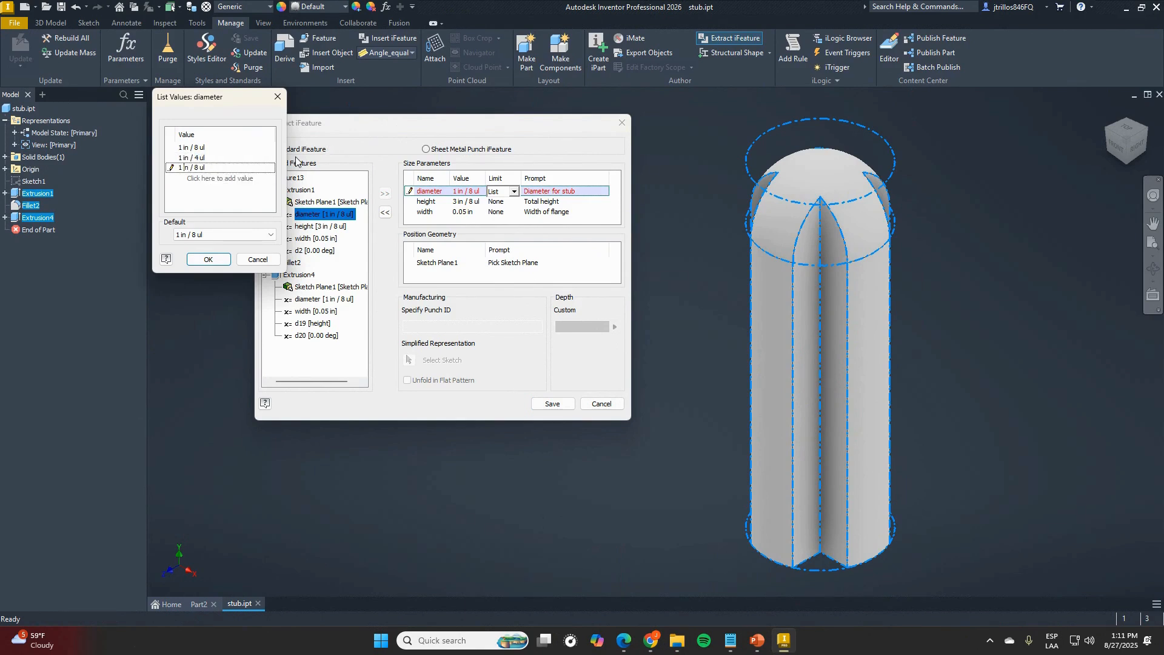
pyautogui.write('3')
pyautogui.write('6')
# - Add 1 in / 2 ul and 3 in / 8 ul to the diameter's list of values
pyautogui.click(237, 179)
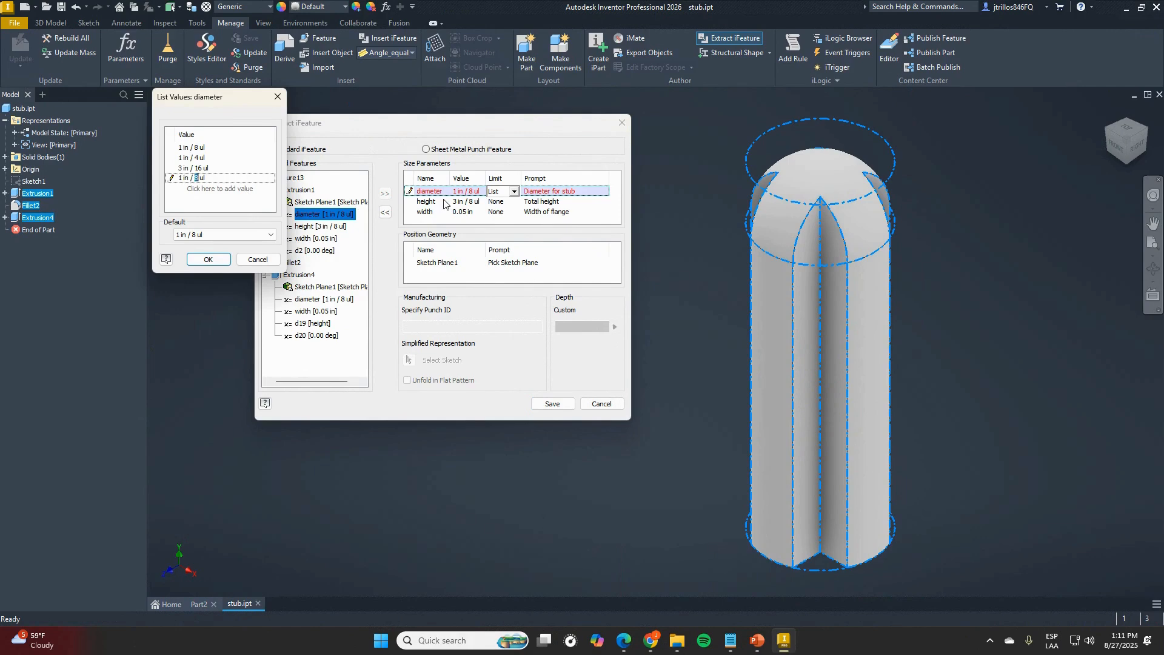
pyautogui.write('2')
pyautogui.click(235, 191)
pyautogui.hotkey('shift', 'Right')
pyautogui.write('5')
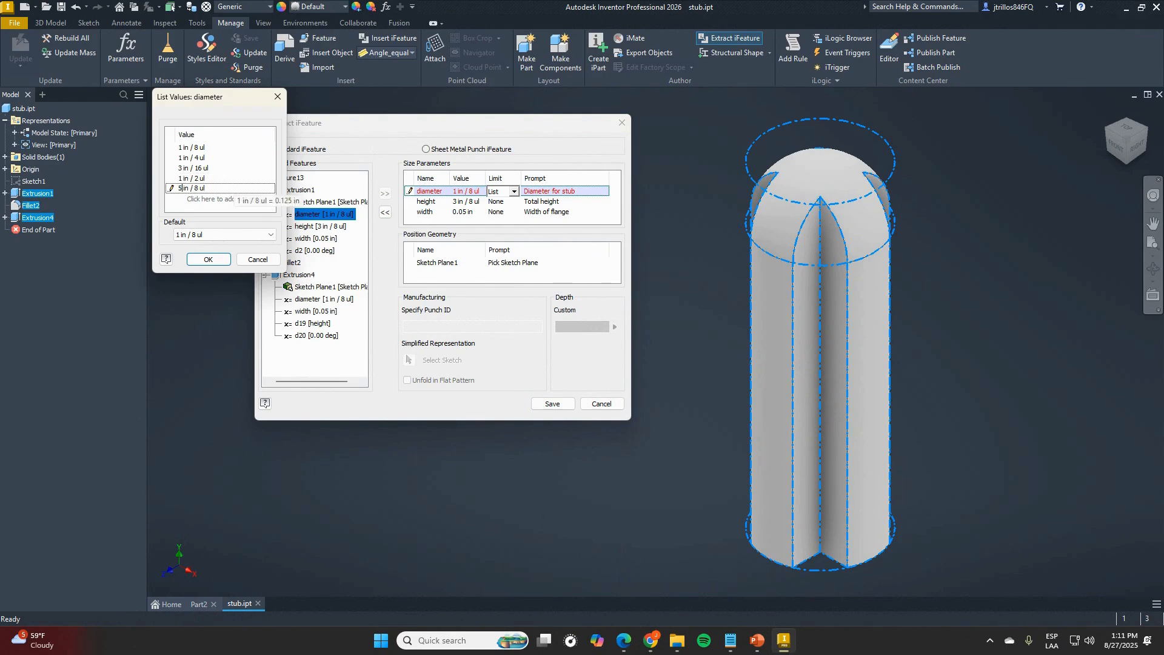
pyautogui.press('BackSpace')
pyautogui.write('3')
# - Remove the 3 in / 16 ul entry from the diameter's list of values
pyautogui.click(224, 168)
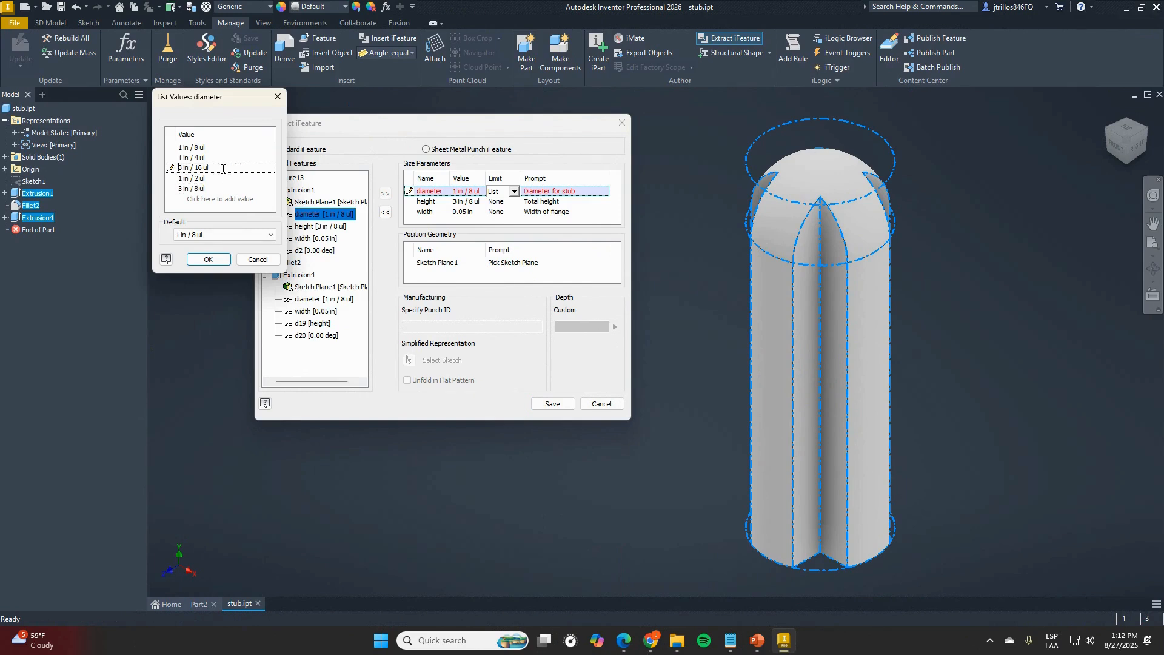
pyautogui.click(174, 167)
pyautogui.press('Delete')
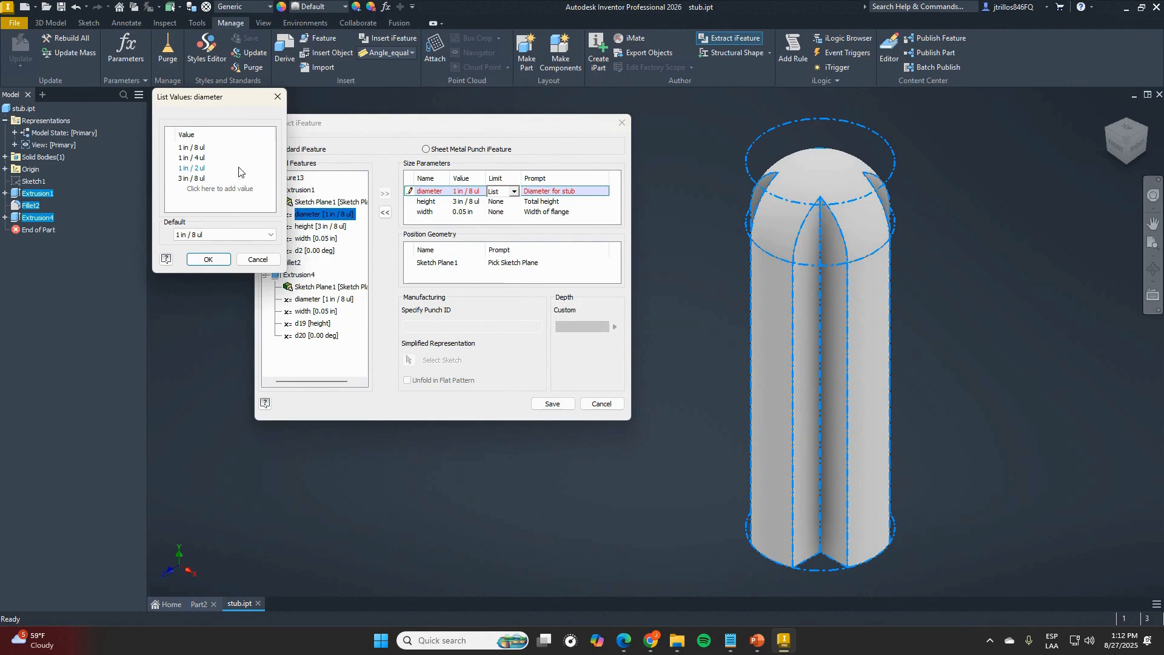
# - Review the diameter's list entries, keep 1 in / 8 ul as the default and accept the list
pyautogui.click(211, 147)
pyautogui.click(210, 157)
pyautogui.click(212, 179)
pyautogui.click(211, 167)
pyautogui.click(262, 237)
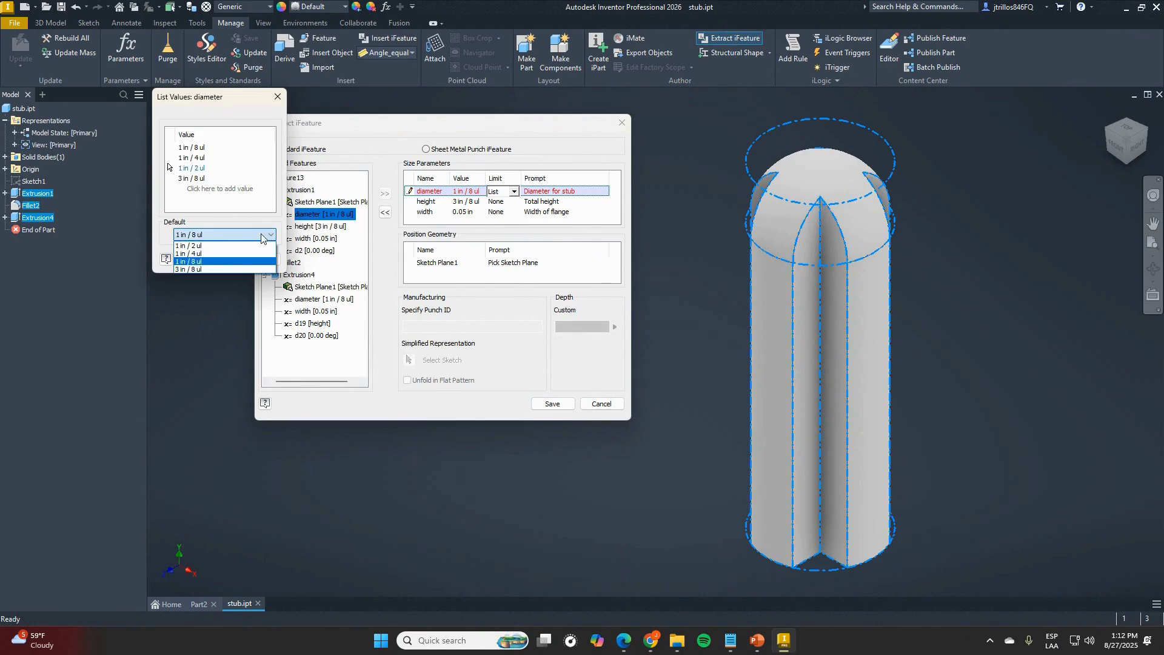
pyautogui.click(222, 236)
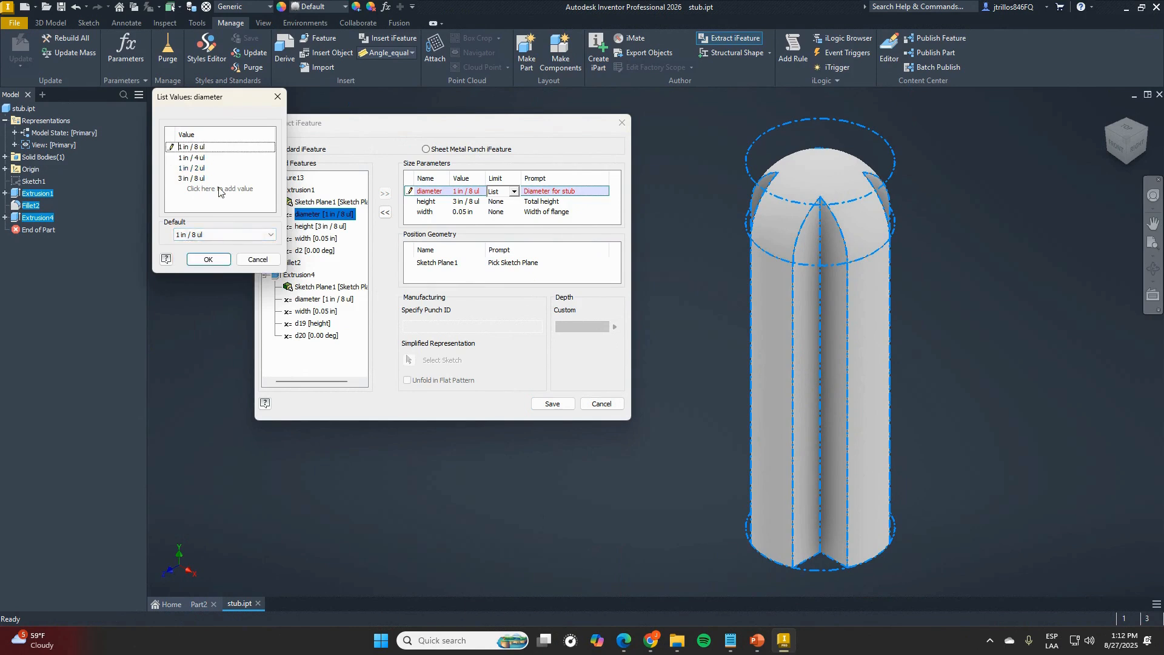
pyautogui.click(208, 259)
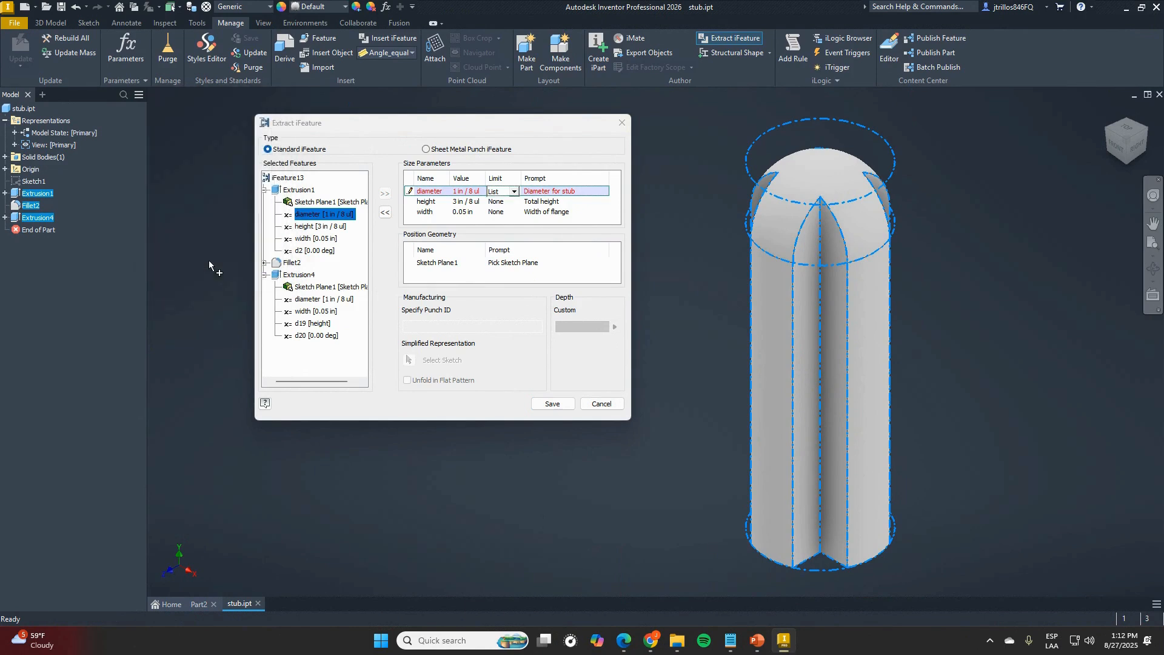
pyautogui.click(514, 193)
pyautogui.click(514, 193)
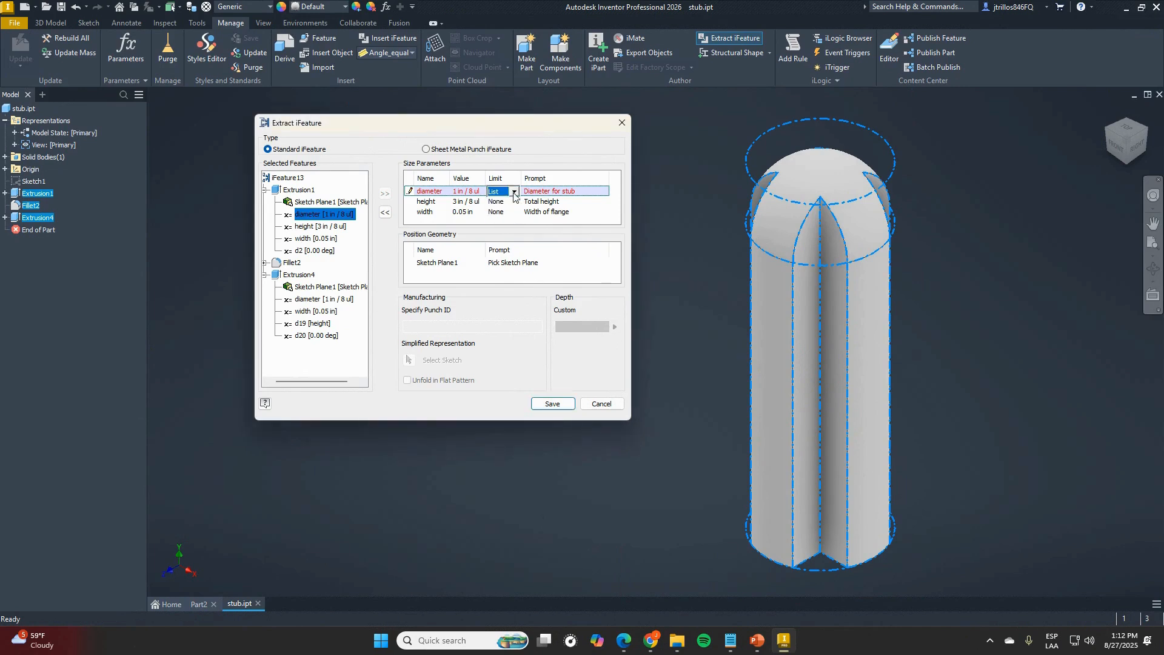
pyautogui.click(515, 193)
pyautogui.click(515, 193)
# - Limit the height parameter to a range with a less-than (<) lower bound and a minimum of 1 in / 2 ul
pyautogui.click(498, 202)
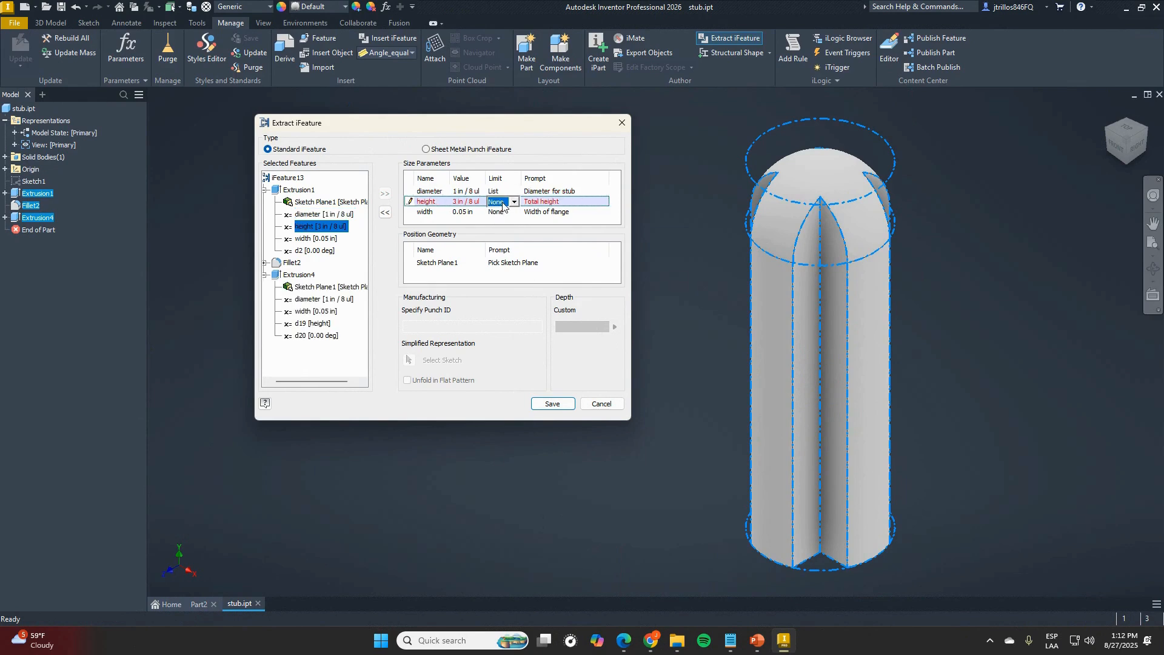
pyautogui.click(497, 204)
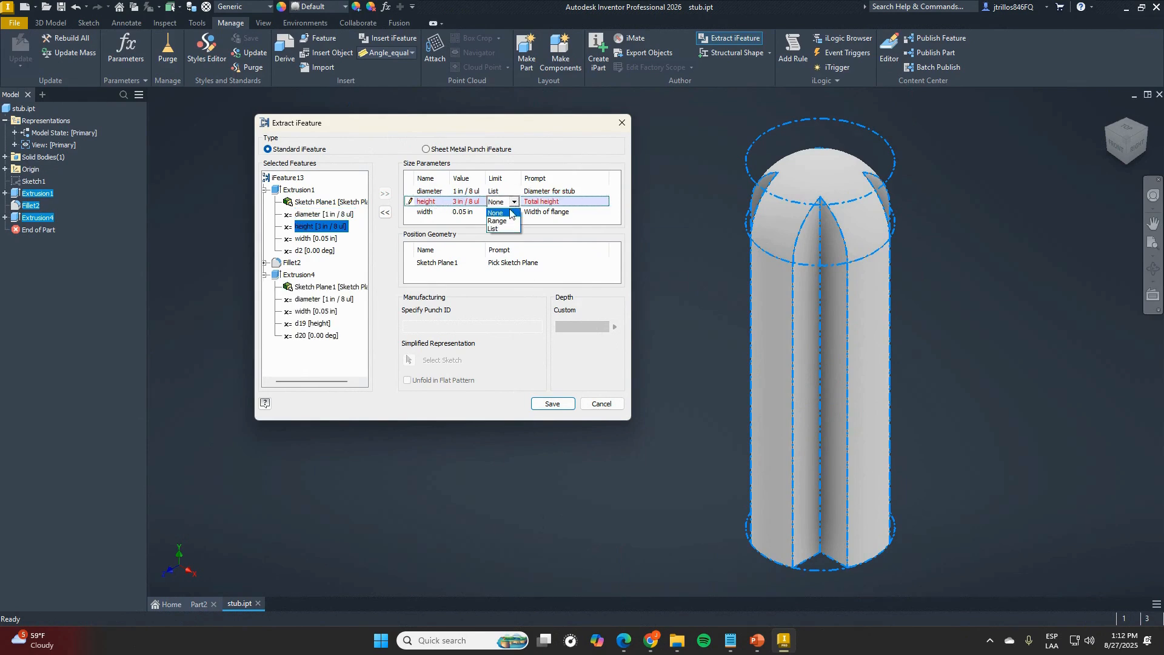
pyautogui.click(506, 223)
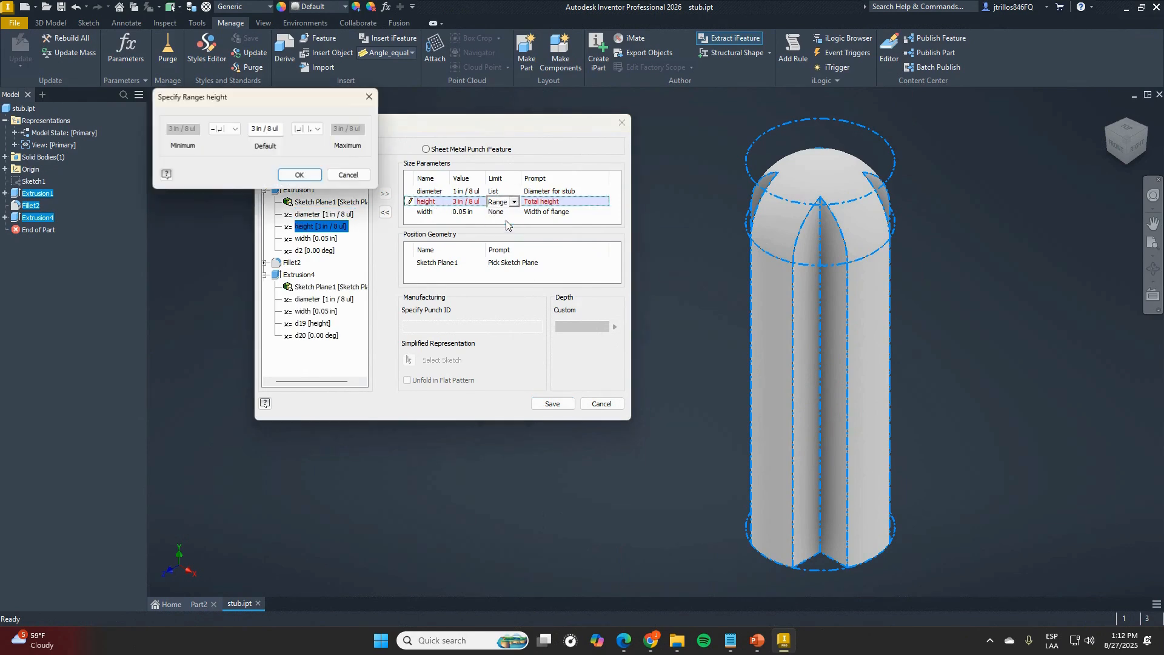
pyautogui.click(234, 131)
pyautogui.click(234, 140)
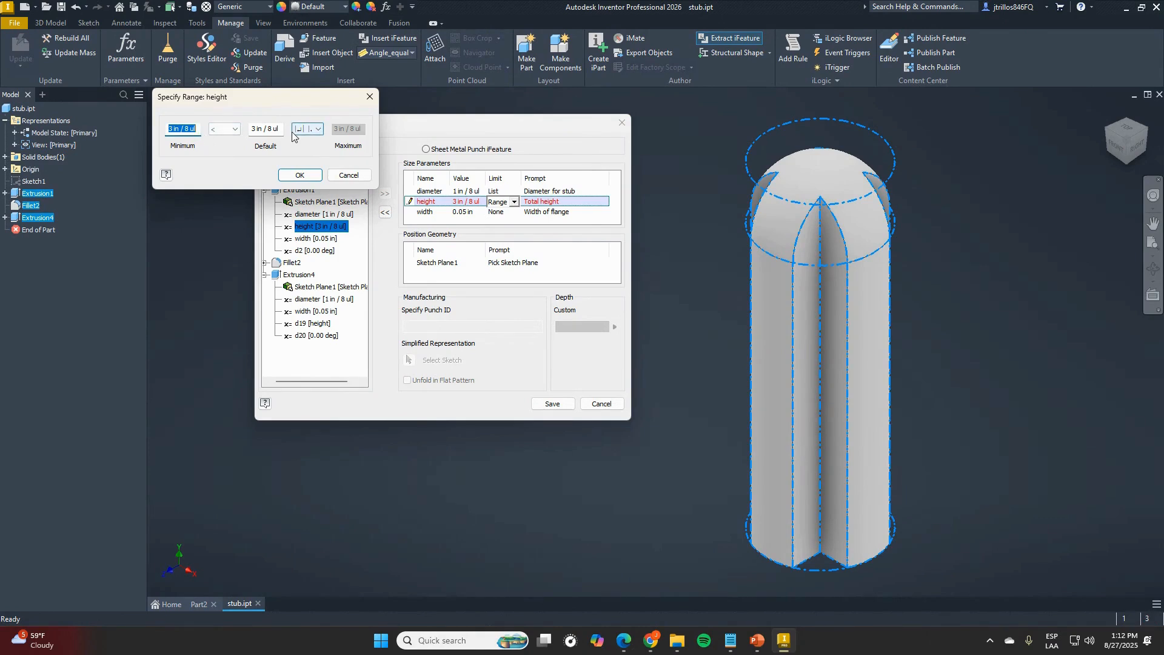
pyautogui.press('Left')
pyautogui.write('1')
# - Set the default value in the height range to 3 in / 4 ul
pyautogui.hotkey('shift', 'Tab')
pyautogui.press('End')
pyautogui.press('BackSpace')
pyautogui.write('4')
pyautogui.press('Tab')
# - Give the height range a less-than (<) upper bound with a maximum of 1.5 and accept the range
pyautogui.press('Tab')
pyautogui.click(322, 129)
pyautogui.click(301, 137)
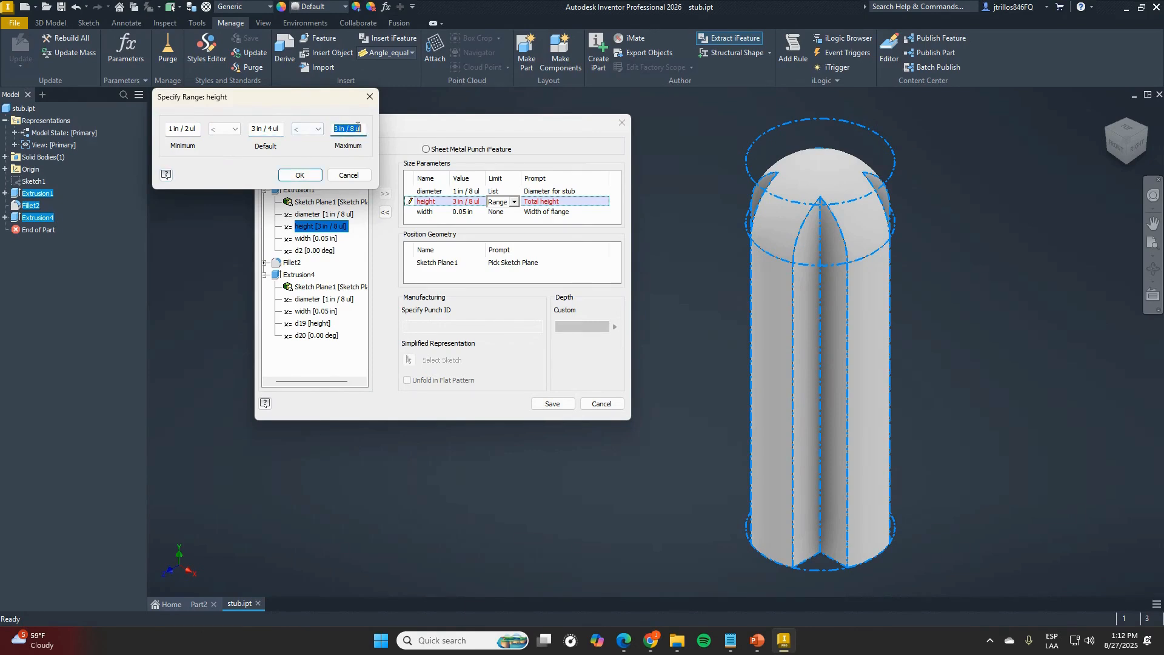
pyautogui.write('1.5')
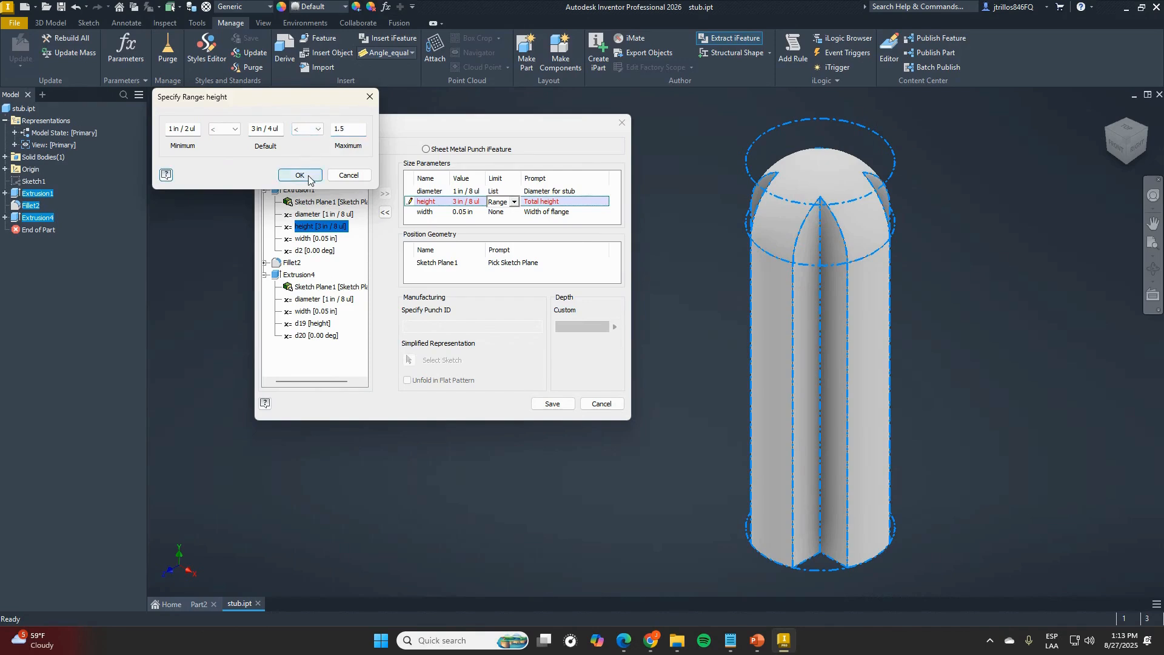
pyautogui.moveTo(349, 129); pyautogui.dragTo(323, 132)
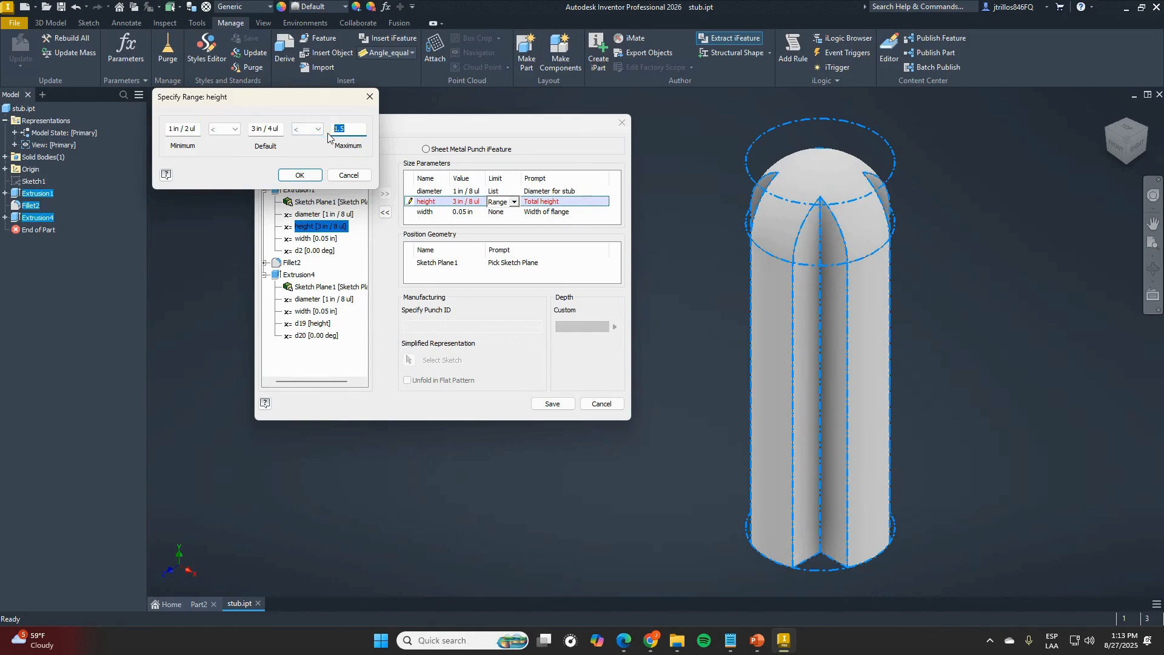
pyautogui.click(300, 175)
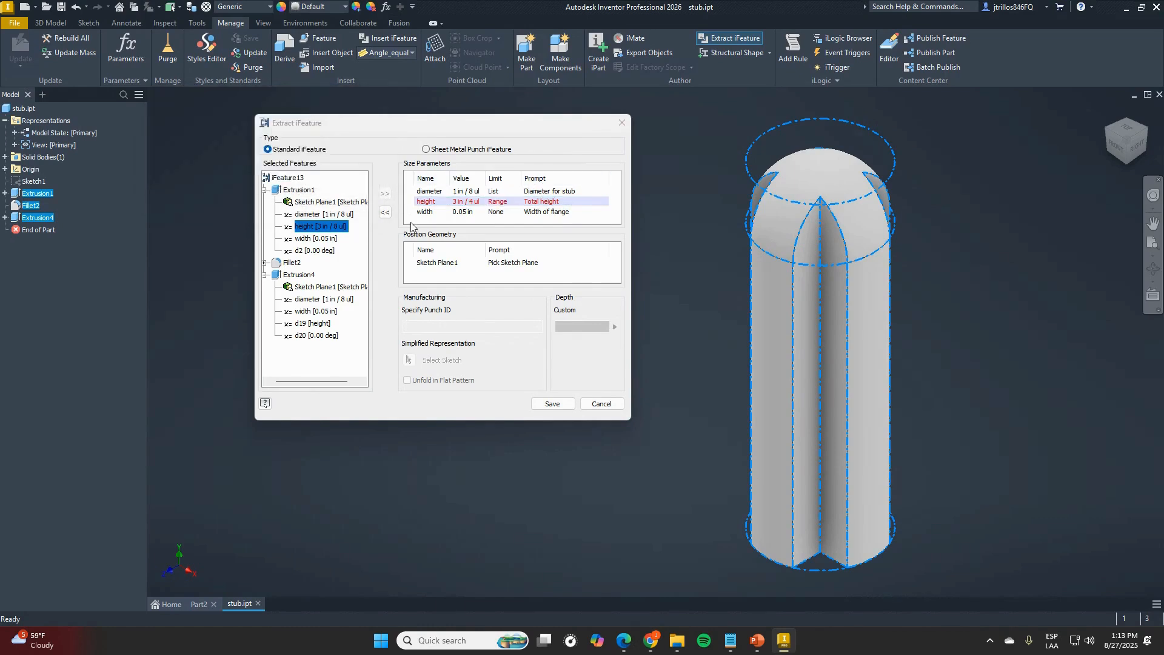
# - Limit the width parameter to a range with a less-than (<) lower bound and a minimum of 0.025 in
pyautogui.click(433, 212)
pyautogui.click(513, 213)
pyautogui.click(513, 212)
pyautogui.click(498, 231)
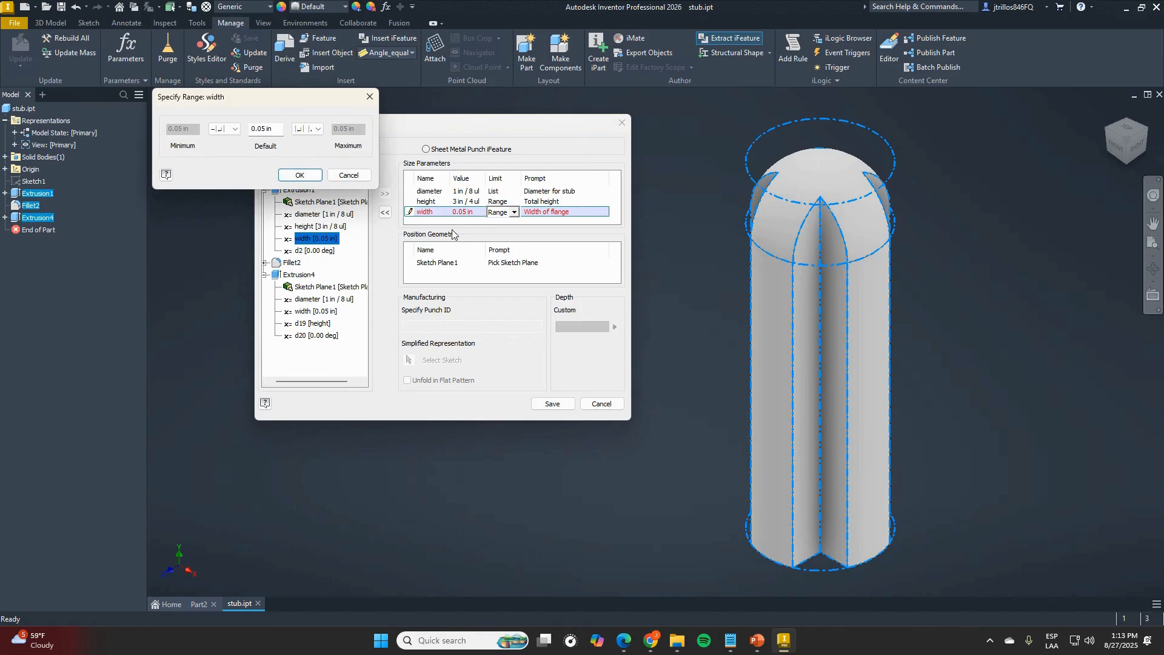
pyautogui.click(232, 129)
pyautogui.click(221, 149)
pyautogui.write('25')
# - Give the width range a less-than (<) upper bound with a maximum of .25 and accept the range
pyautogui.click(310, 129)
pyautogui.click(307, 143)
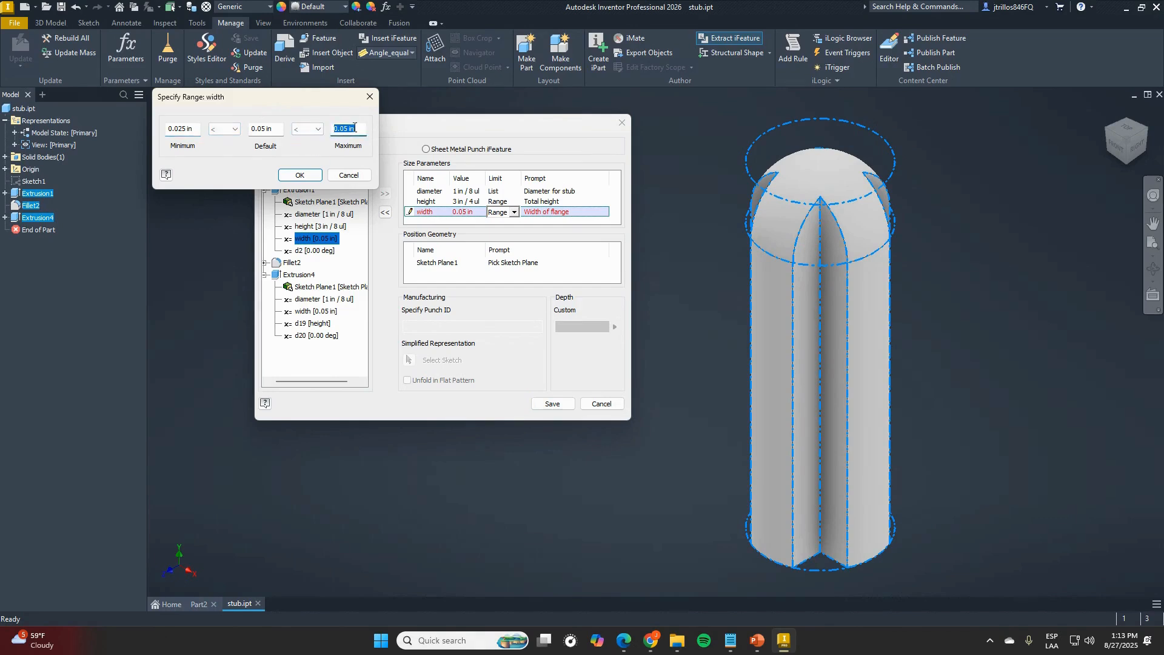
pyautogui.write('.25')
pyautogui.click(300, 175)
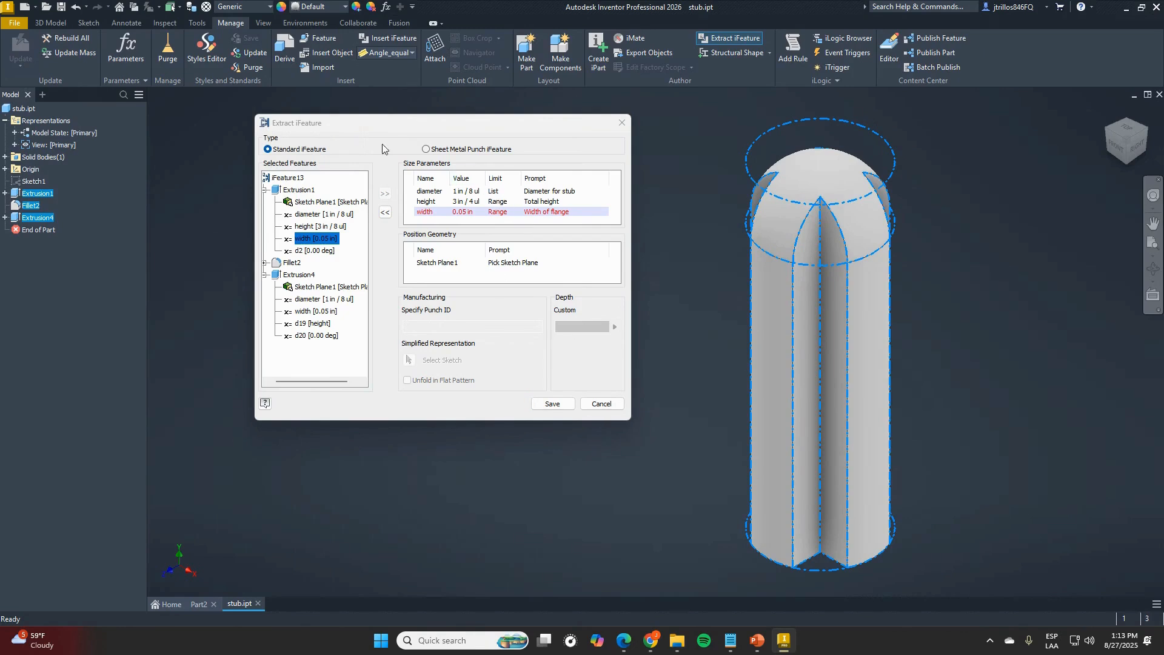
# - Save the extracted iFeature as stub_feature.ide in the iFeatures folder under Webinars
pyautogui.press('ctrl')
pyautogui.press('ctrl')
pyautogui.click(563, 406)
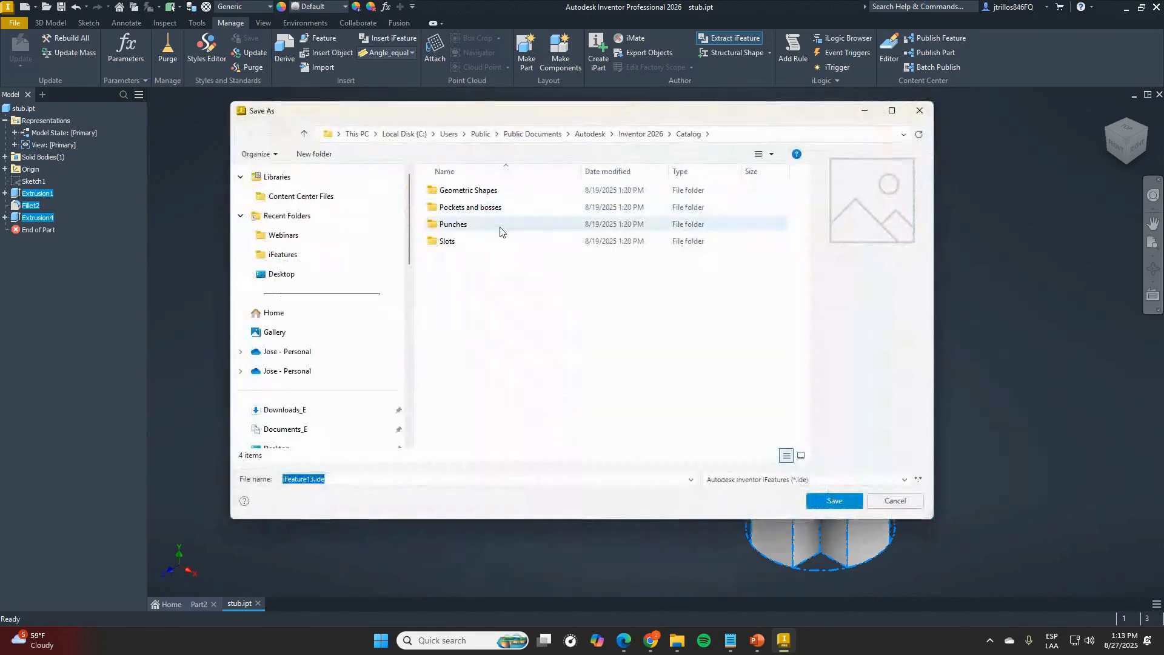
pyautogui.click(279, 262)
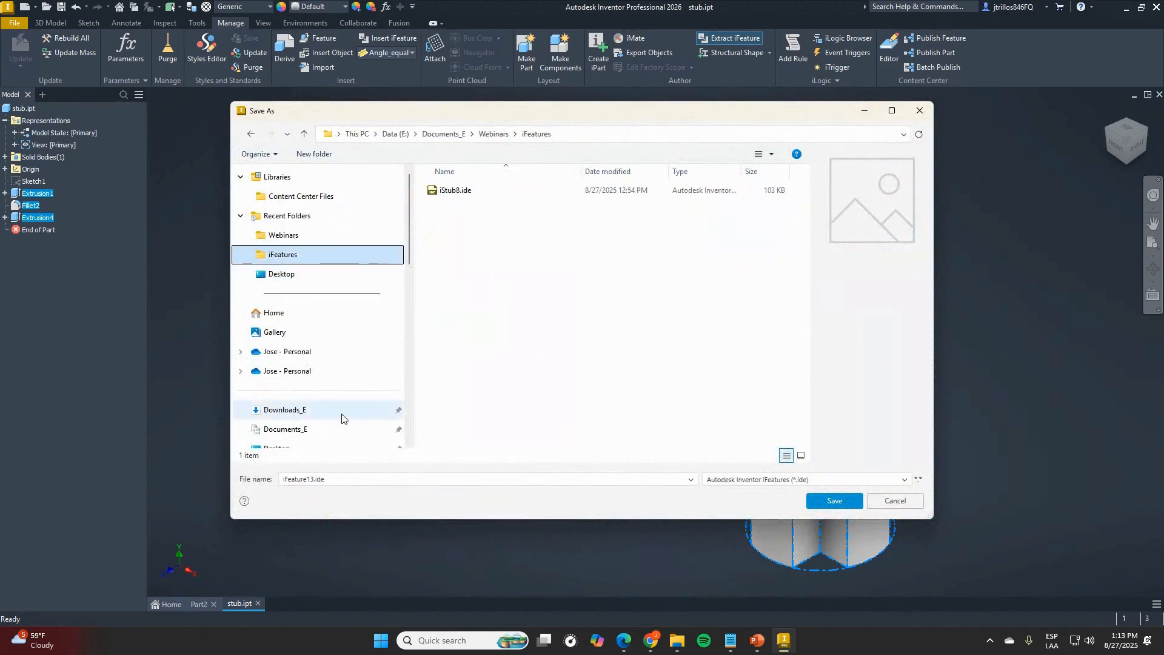
pyautogui.click(315, 480)
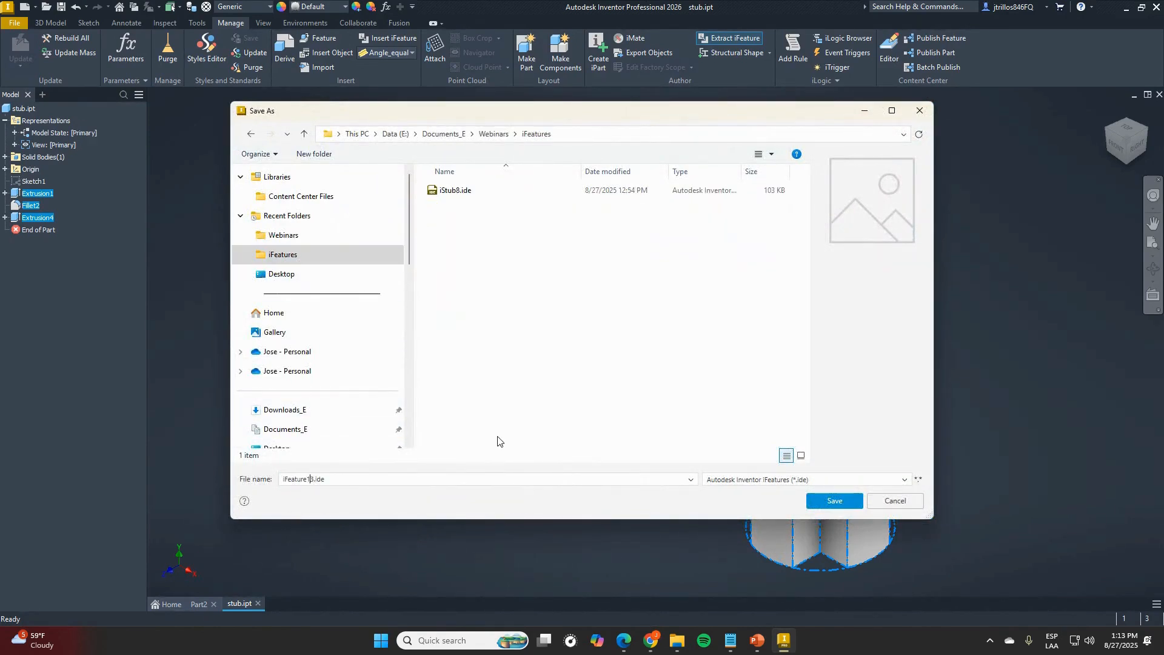
pyautogui.hotkey('shift', 'Home')
pyautogui.write('stub_feature')
pyautogui.moveTo(582, 118); pyautogui.dragTo(609, 108)
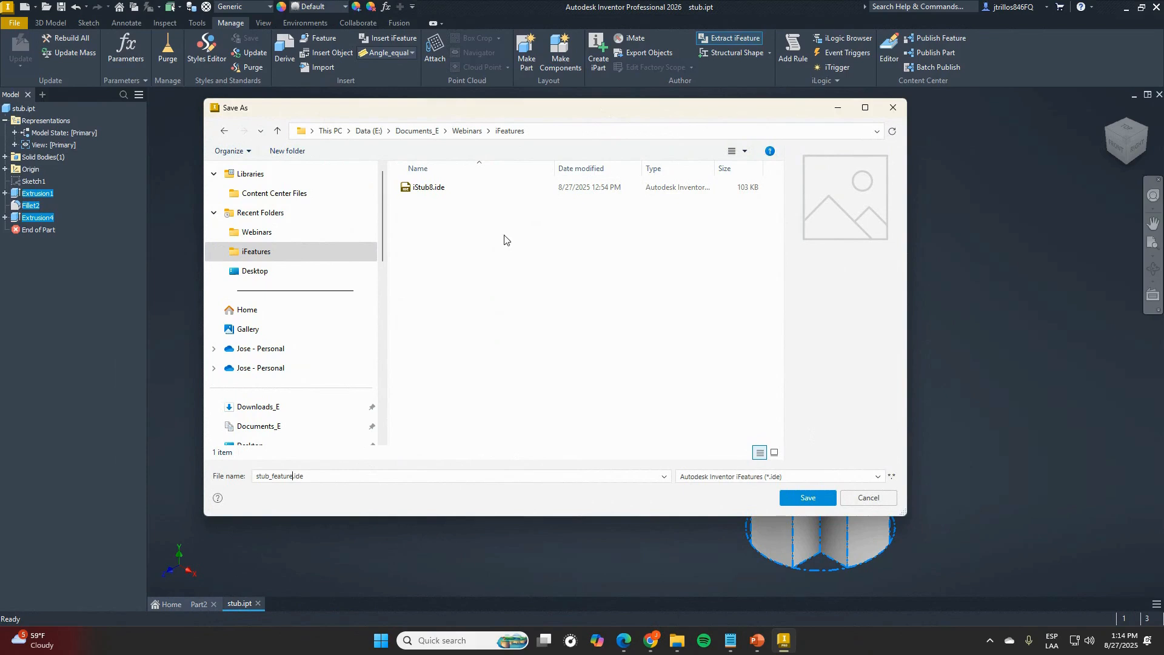
pyautogui.moveTo(305, 478); pyautogui.dragTo(261, 479)
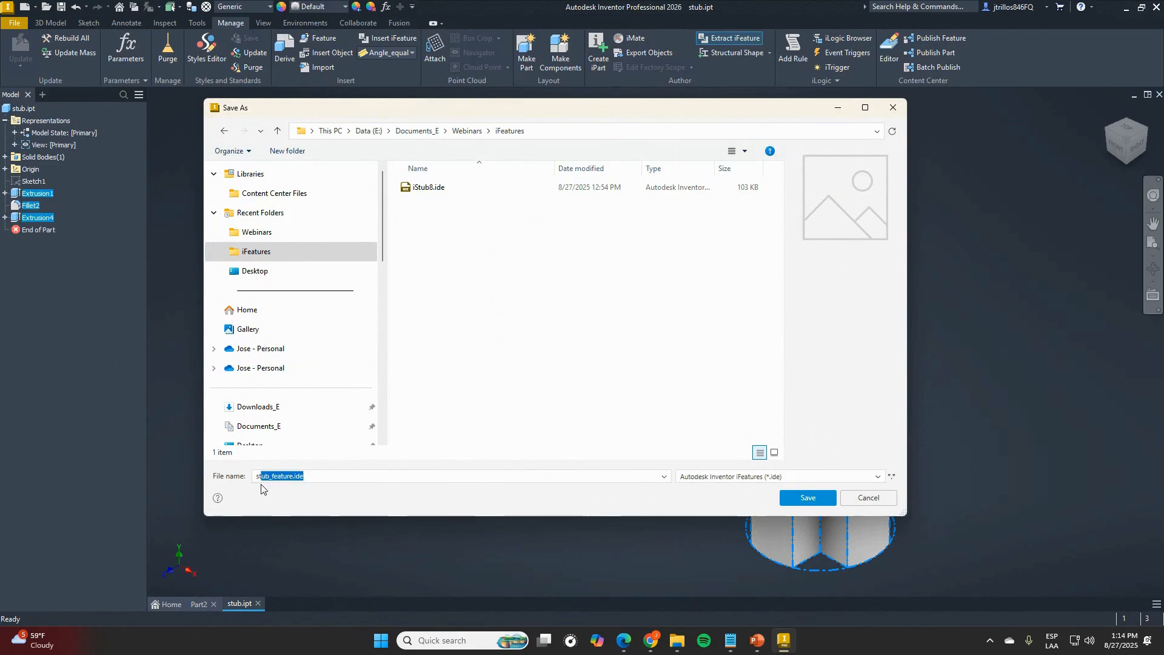
pyautogui.click(815, 498)
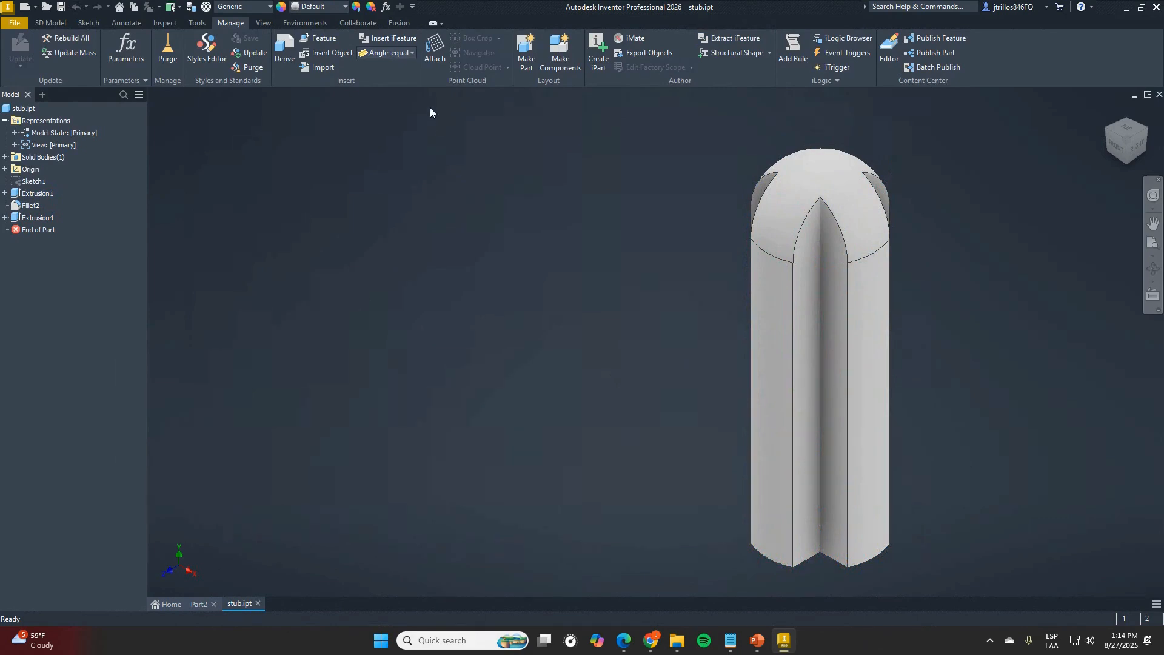
# - Look through the iFeature gallery and the Inventor 2026 Catalog folder for available iFeatures
pyautogui.click(413, 54)
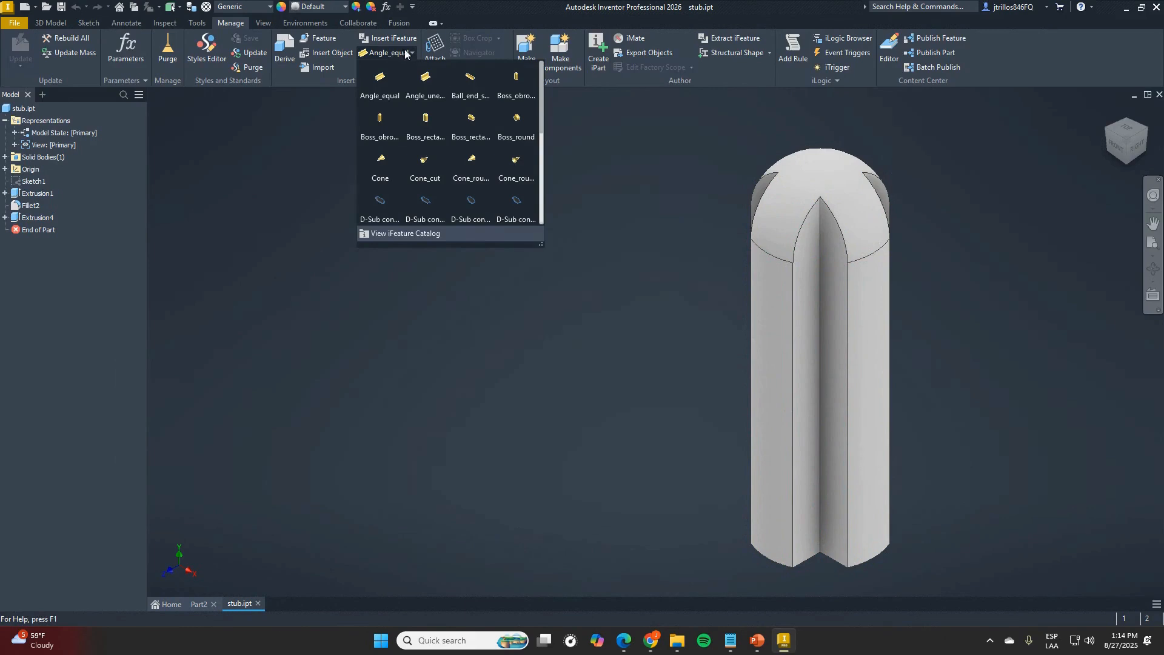
pyautogui.moveTo(542, 90); pyautogui.dragTo(539, 193)
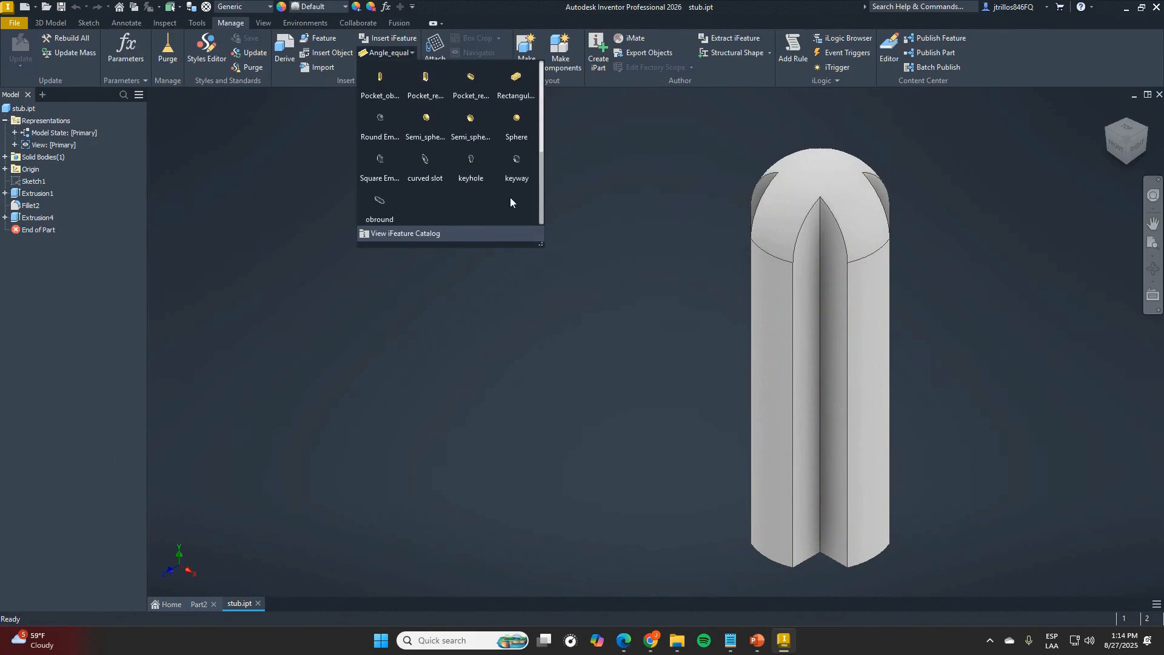
pyautogui.click(387, 234)
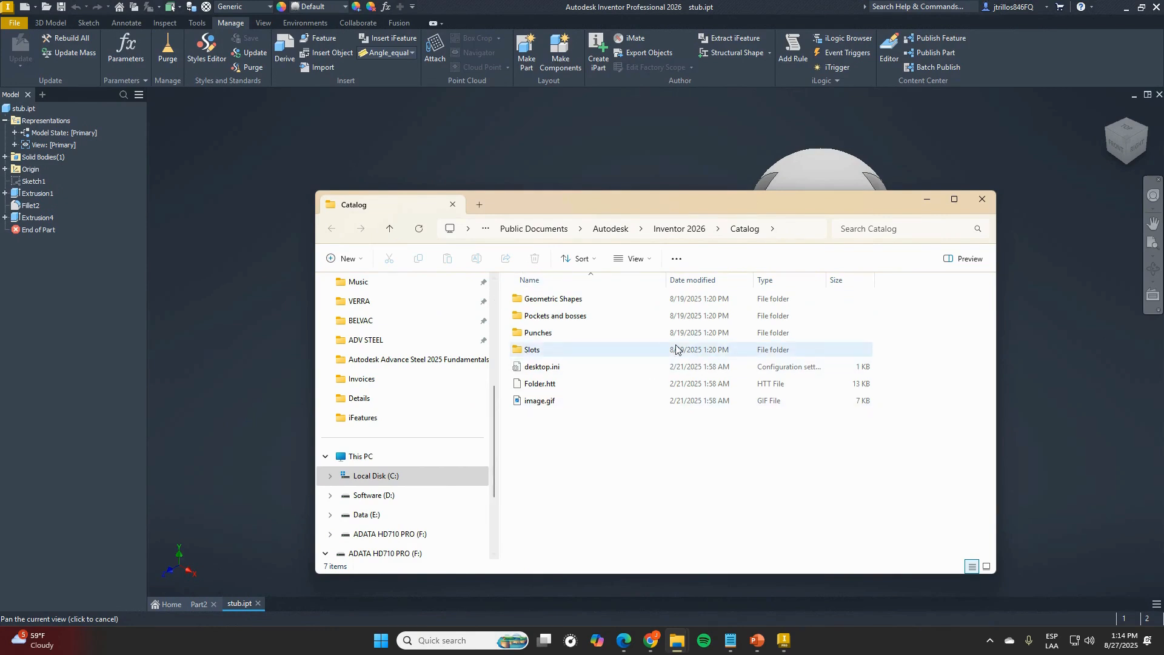
pyautogui.click(982, 200)
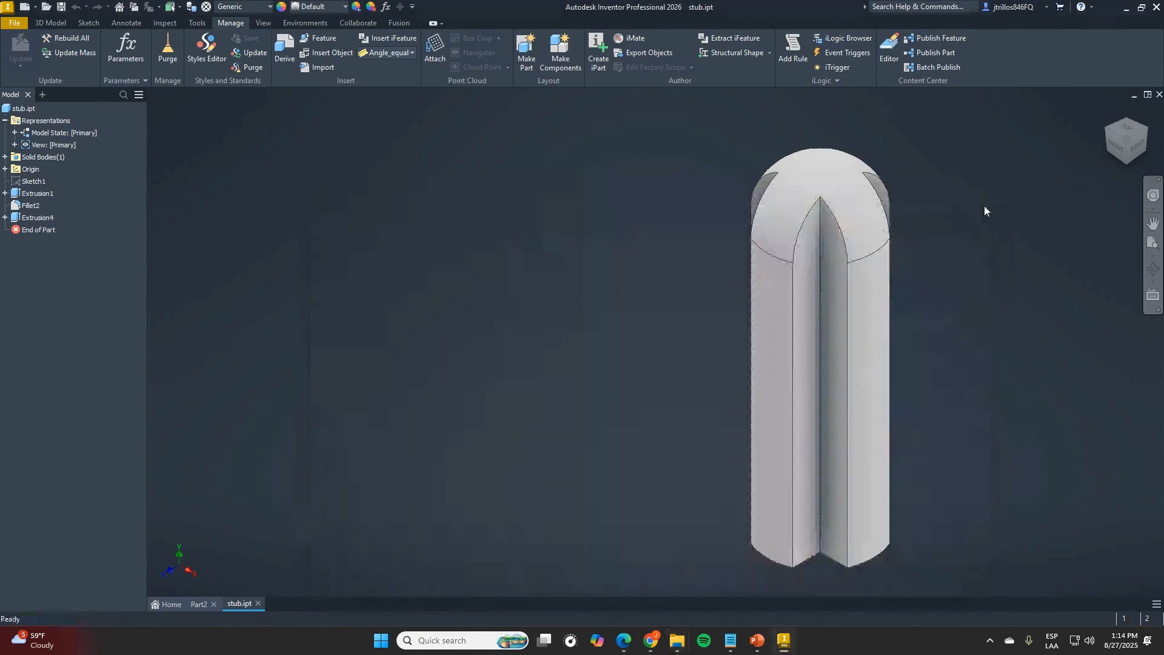
# - Switch to Part2 and delete the existing iFeature from the shelled box
pyautogui.click(200, 604)
pyautogui.keyDown('shift'); pyautogui.moveTo(494, 449); pyautogui.dragTo(459, 398, button='middle'); pyautogui.keyUp('shift')
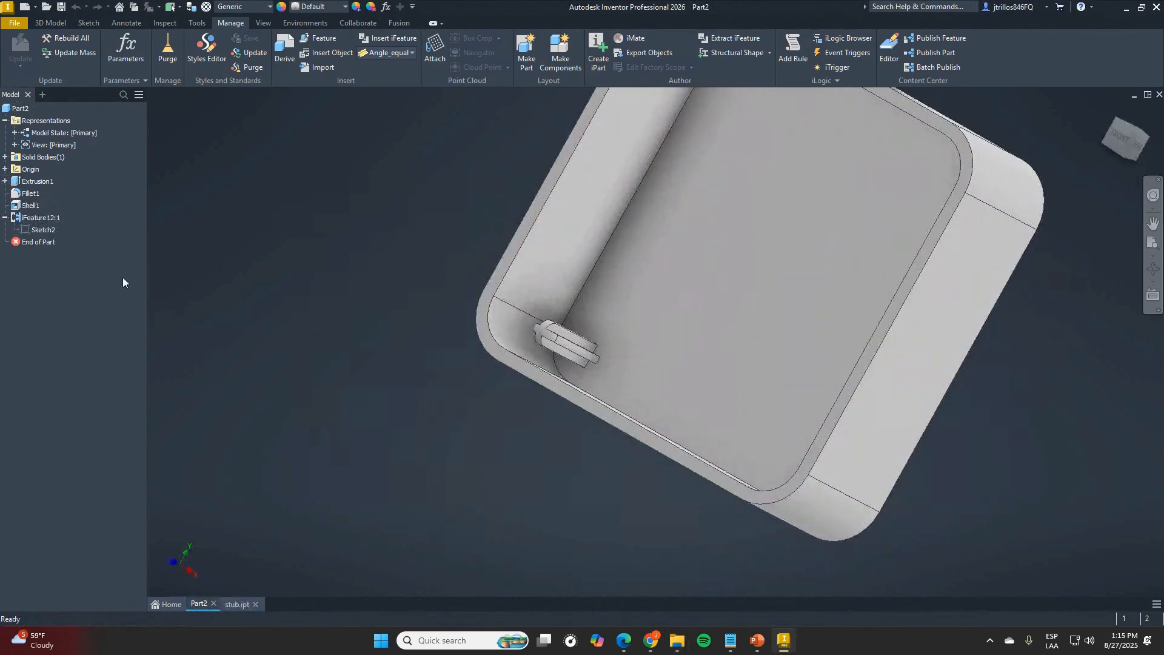
pyautogui.click(35, 218)
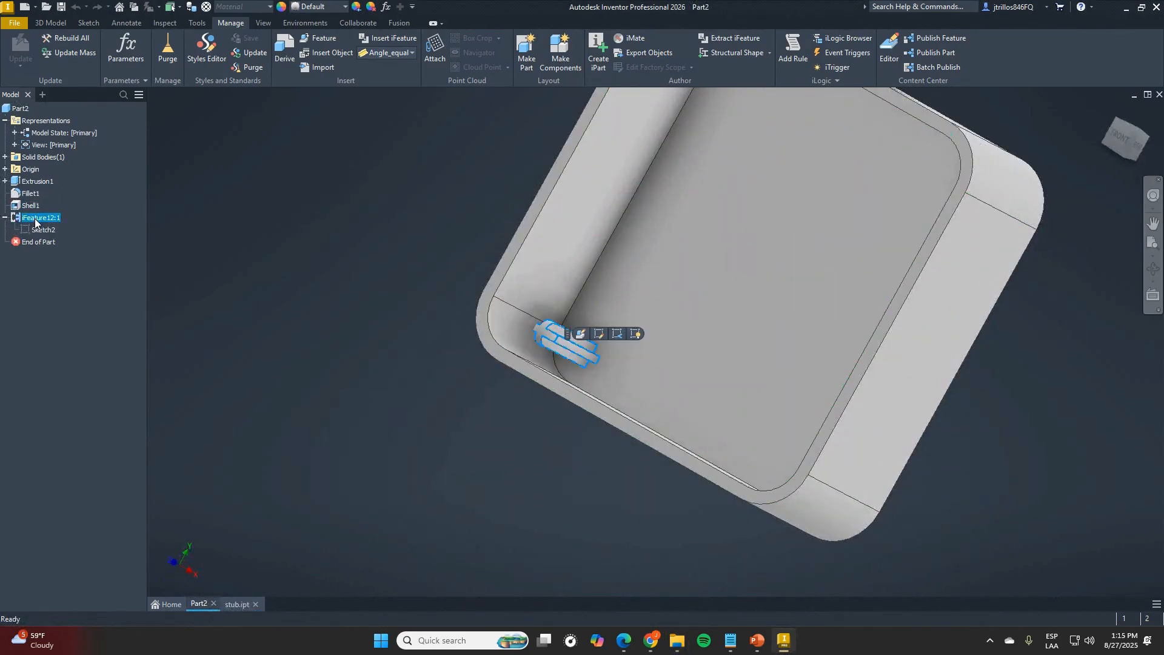
pyautogui.press('Delete')
pyautogui.click(291, 223)
pyautogui.keyDown('shift'); pyautogui.moveTo(413, 315); pyautogui.dragTo(480, 315, button='middle'); pyautogui.keyUp('shift')
pyautogui.scroll(5, 479, 311)
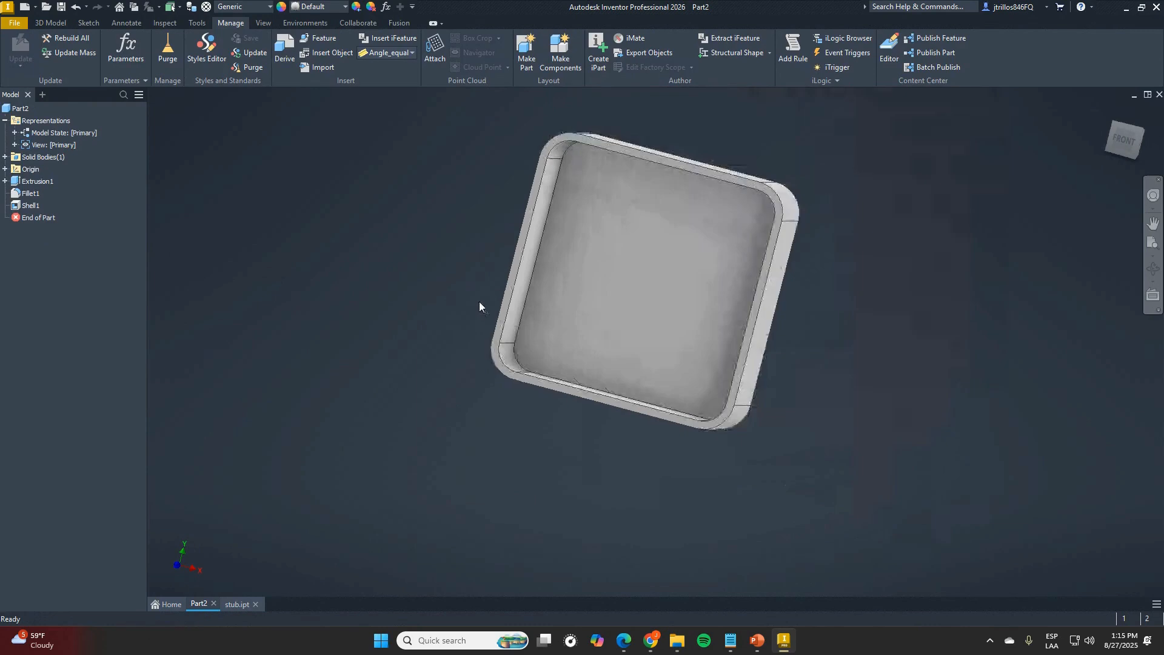
# - Start inserting an iFeature into the box and open stub_feature.ide from the iFeatures folder
pyautogui.scroll(-6, 479, 301)
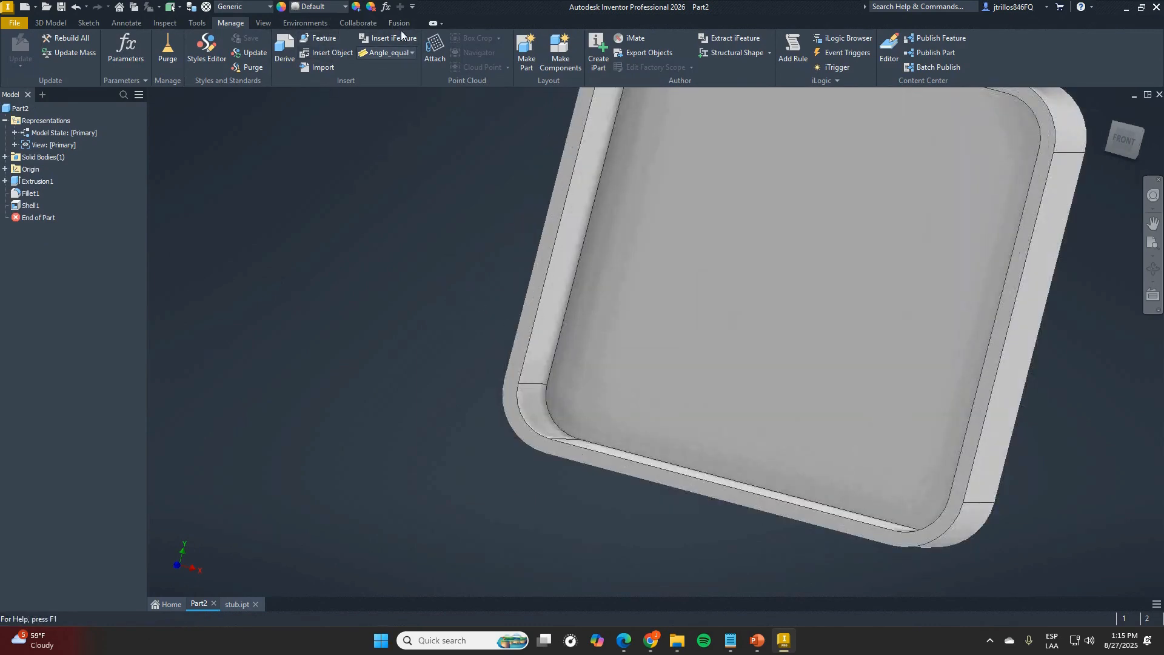
pyautogui.keyDown('shift'); pyautogui.moveTo(594, 191); pyautogui.dragTo(349, 115, button='middle'); pyautogui.keyUp('shift')
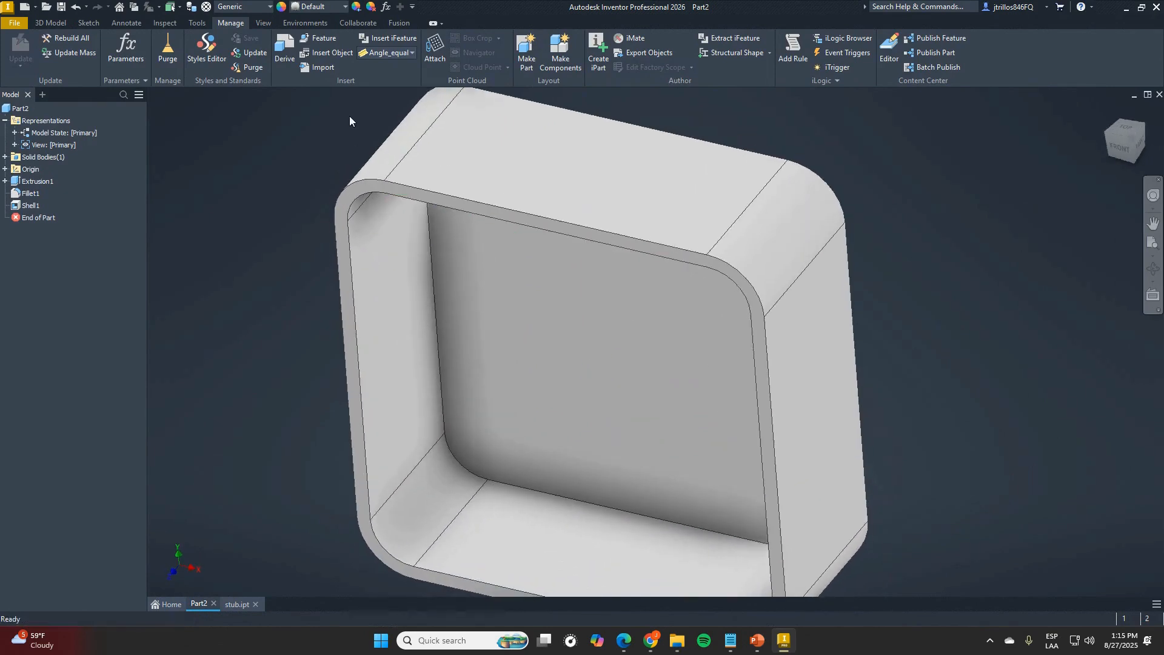
pyautogui.click(388, 48)
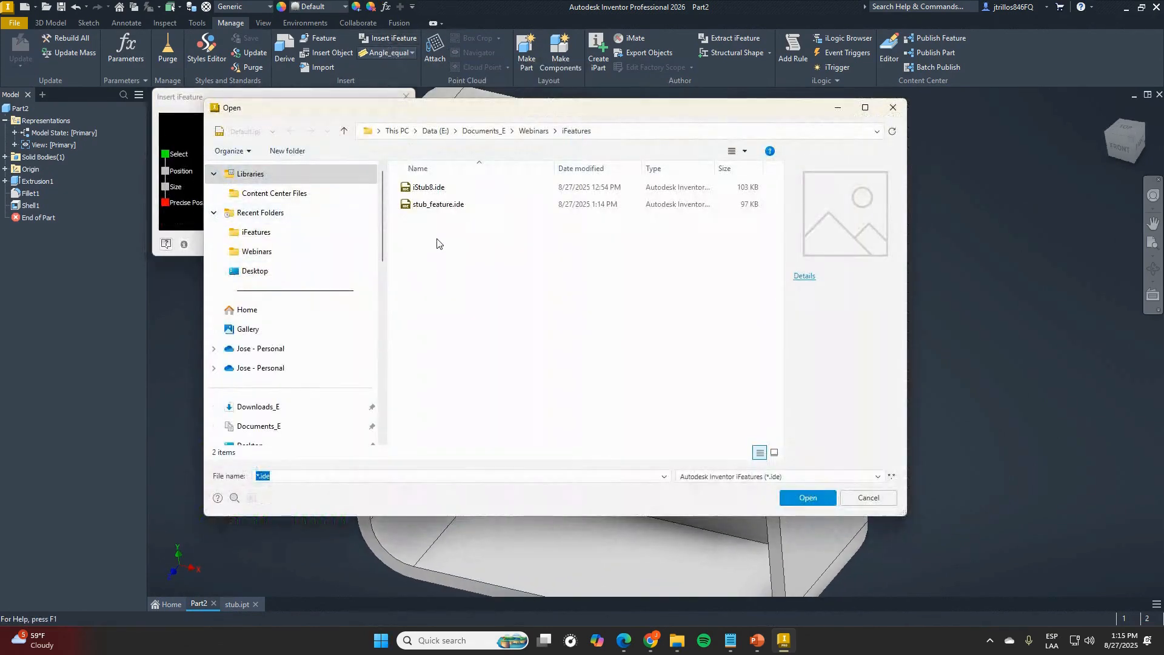
pyautogui.click(443, 205)
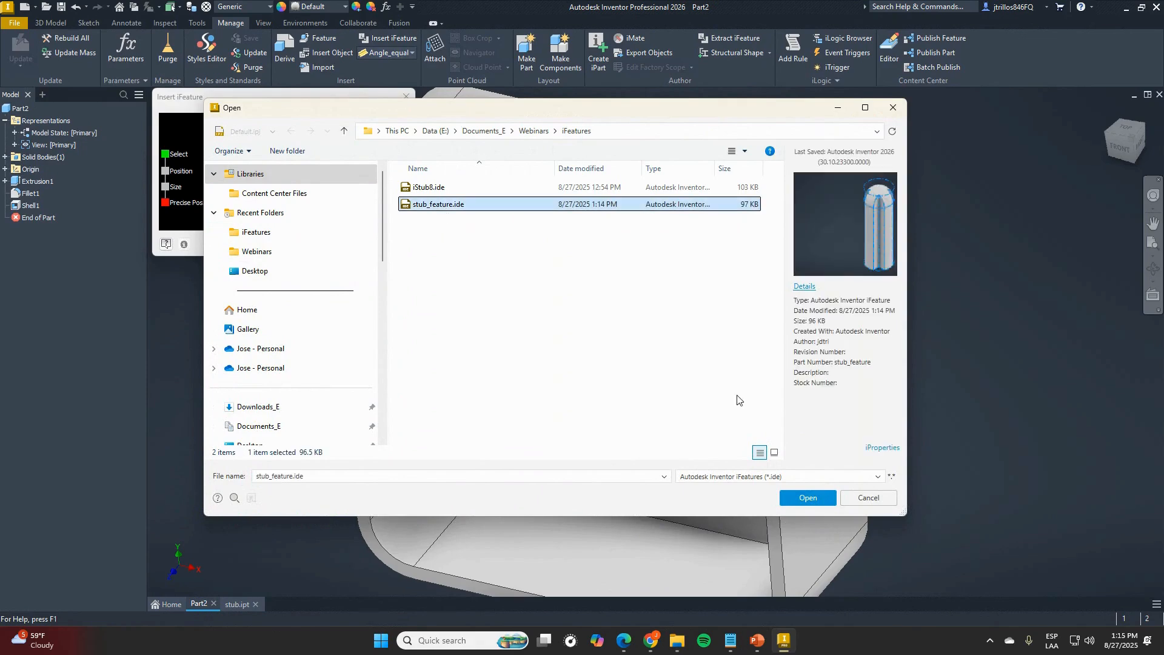
pyautogui.click(807, 498)
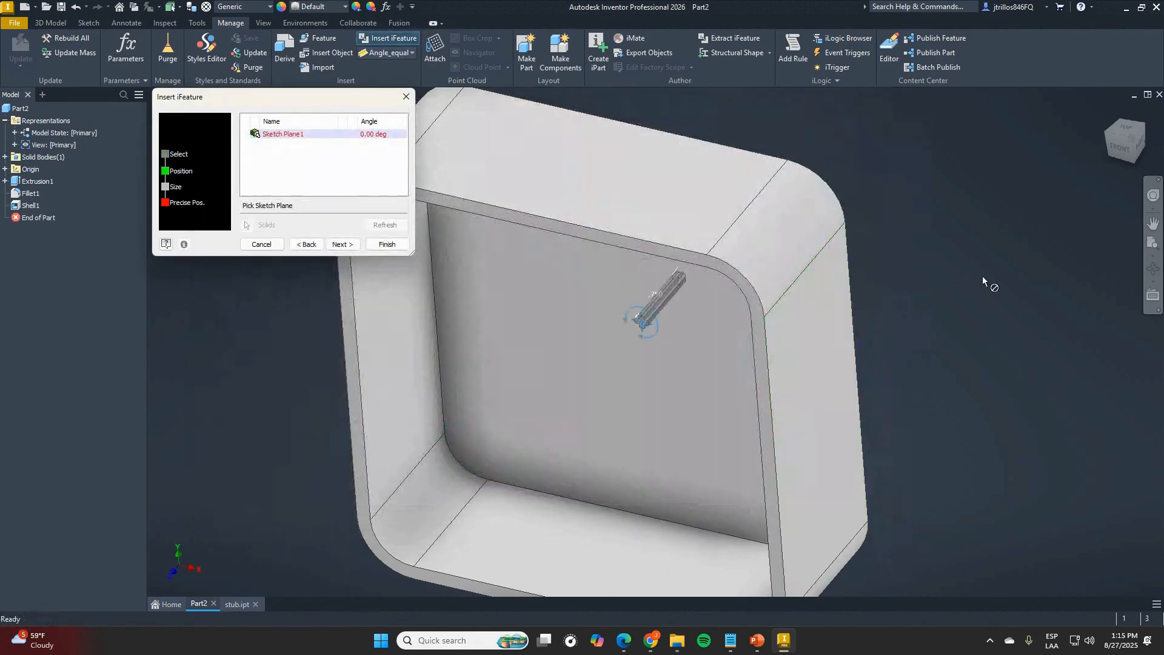
# - Place the stub iFeature's sketch plane on the flat inner floor face of the shelled box
pyautogui.scroll(-8, 999, 294)
pyautogui.scroll(6, 795, 359)
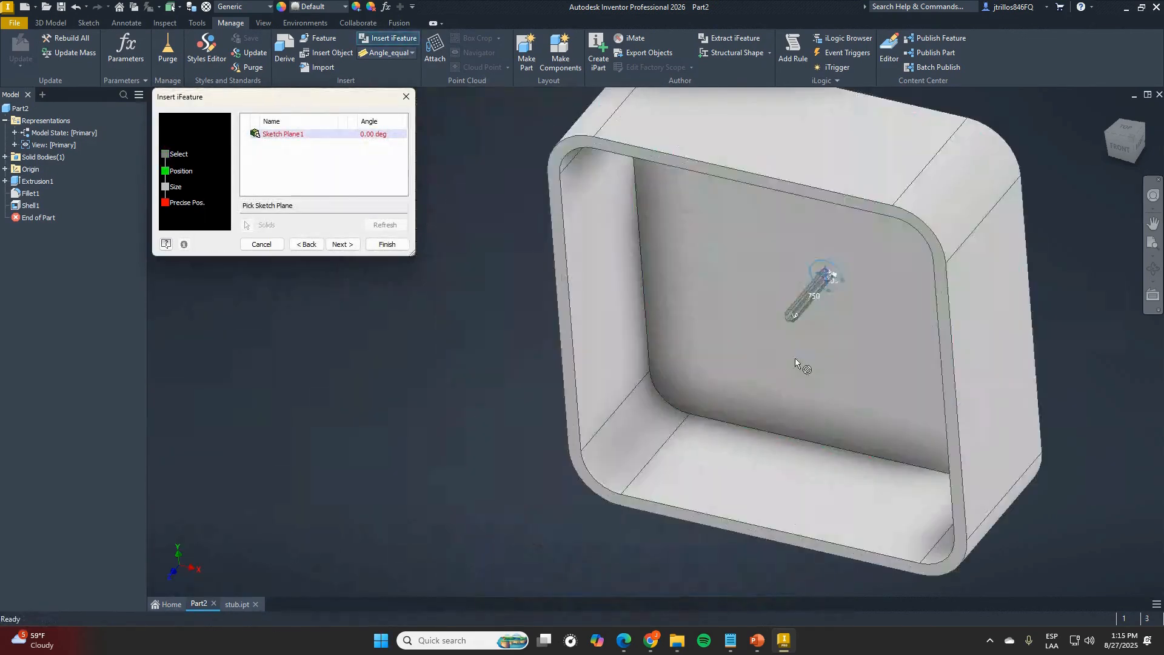
pyautogui.scroll(-3, 792, 310)
pyautogui.scroll(5, 800, 330)
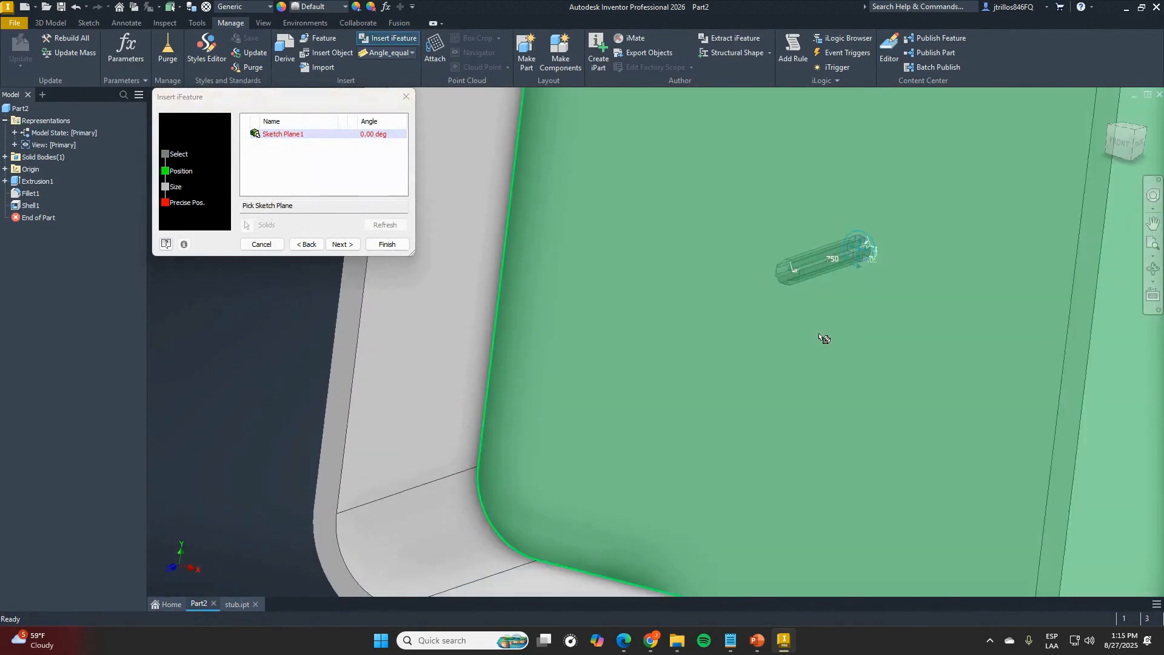
pyautogui.scroll(-3, 802, 338)
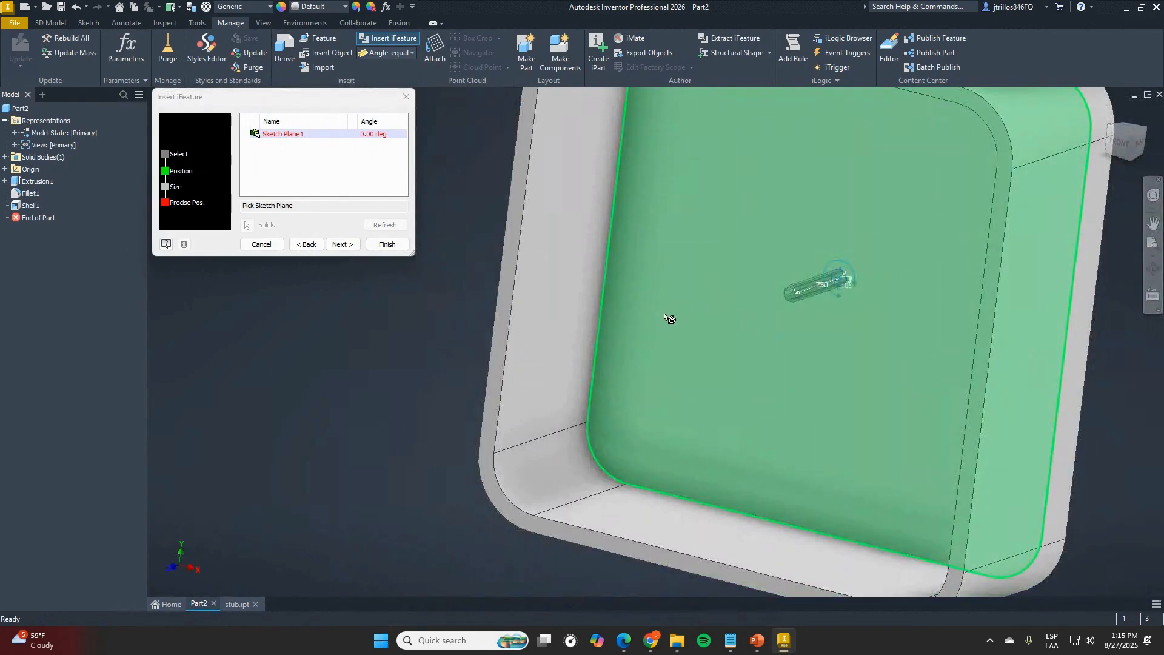
pyautogui.click(585, 321)
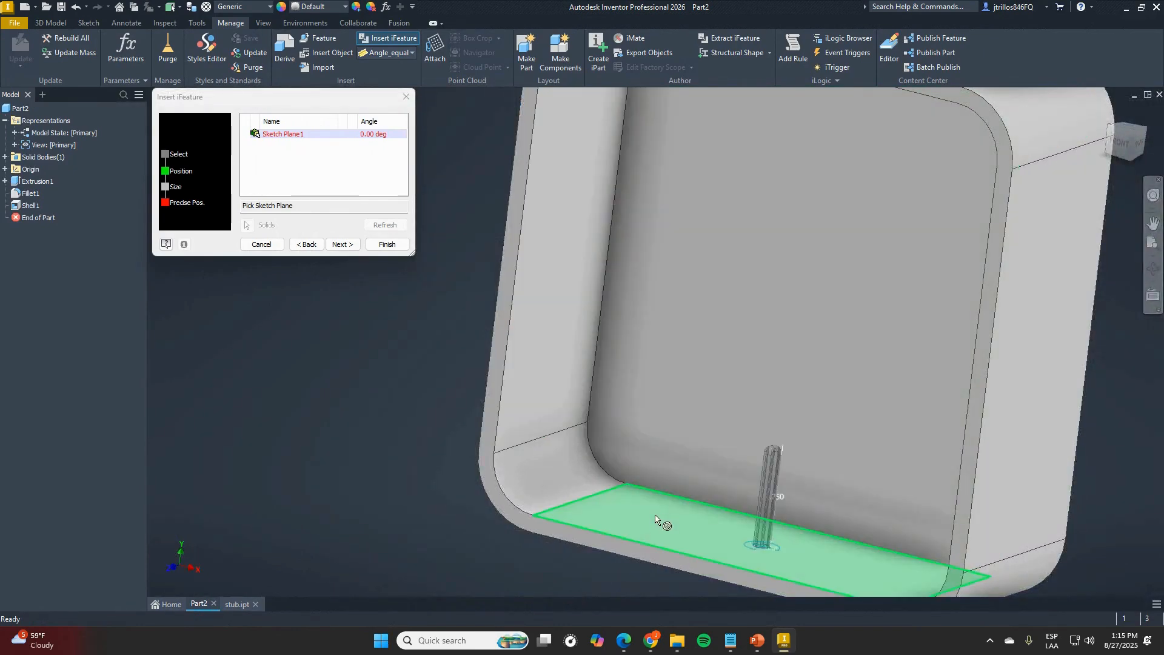
pyautogui.keyDown('shift'); pyautogui.moveTo(696, 371); pyautogui.dragTo(702, 211, button='middle'); pyautogui.keyUp('shift')
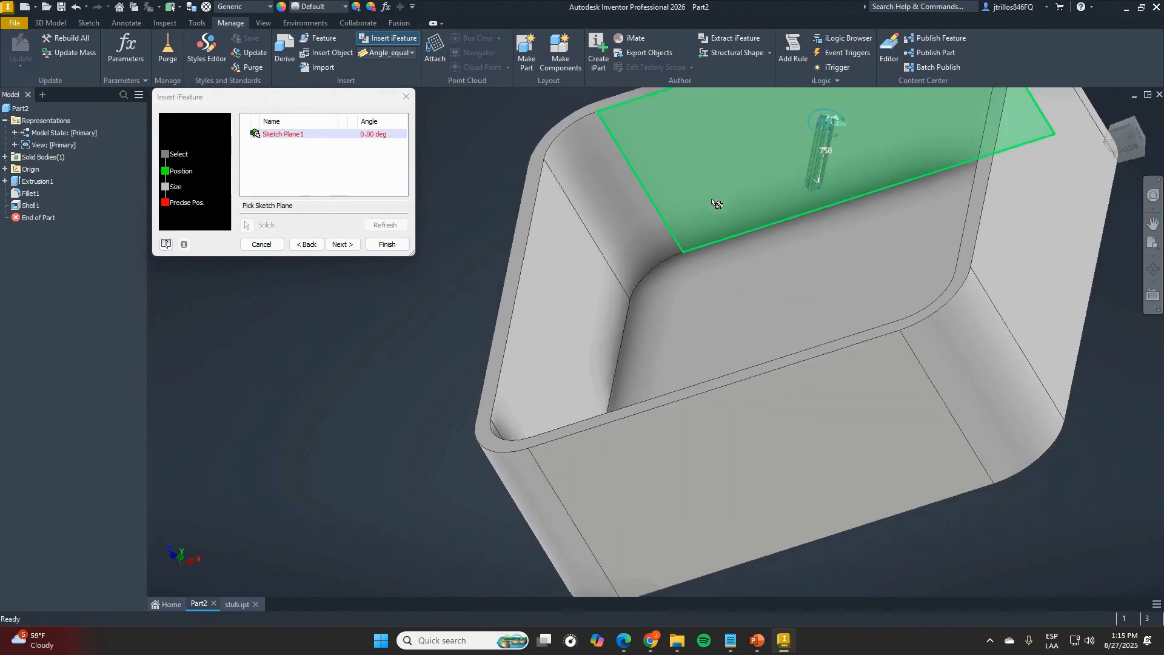
pyautogui.keyDown('shift'); pyautogui.moveTo(777, 205); pyautogui.dragTo(915, 200, button='middle'); pyautogui.keyUp('shift')
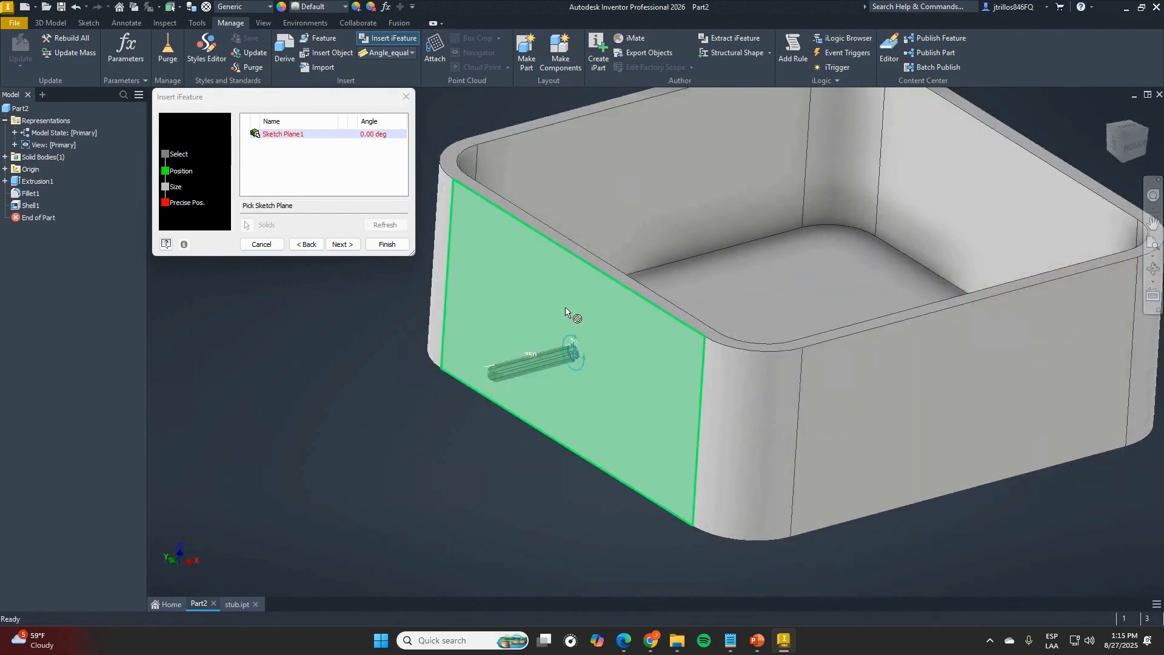
pyautogui.keyDown('shift'); pyautogui.moveTo(835, 285); pyautogui.dragTo(692, 356, button='middle'); pyautogui.keyUp('shift')
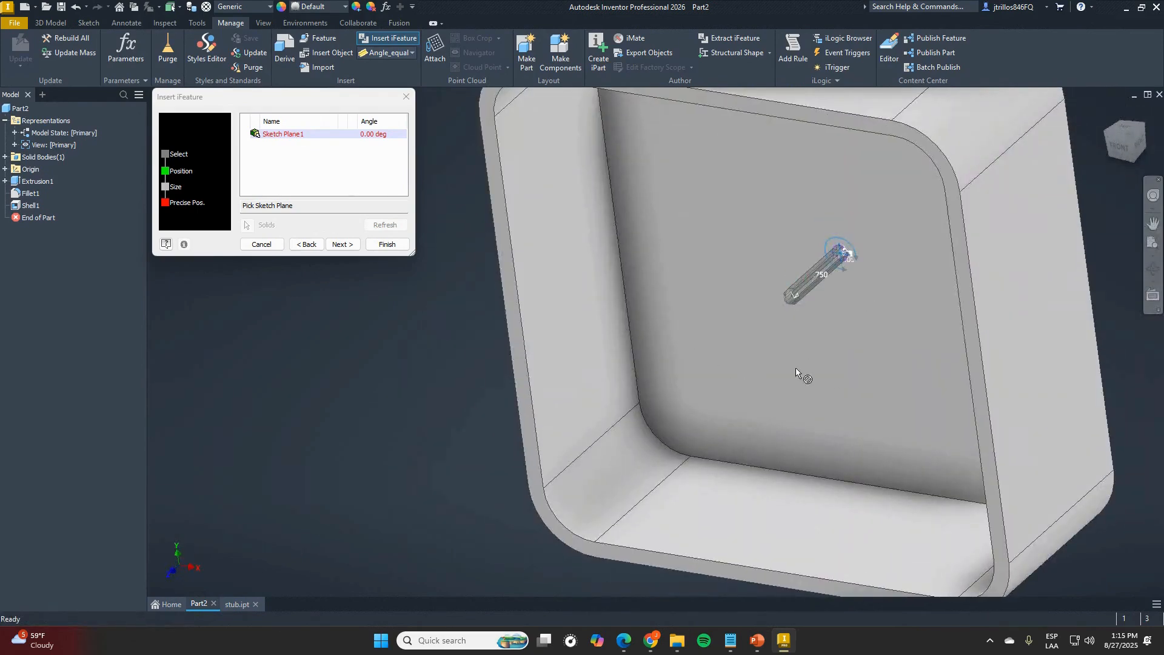
pyautogui.scroll(5, 795, 368)
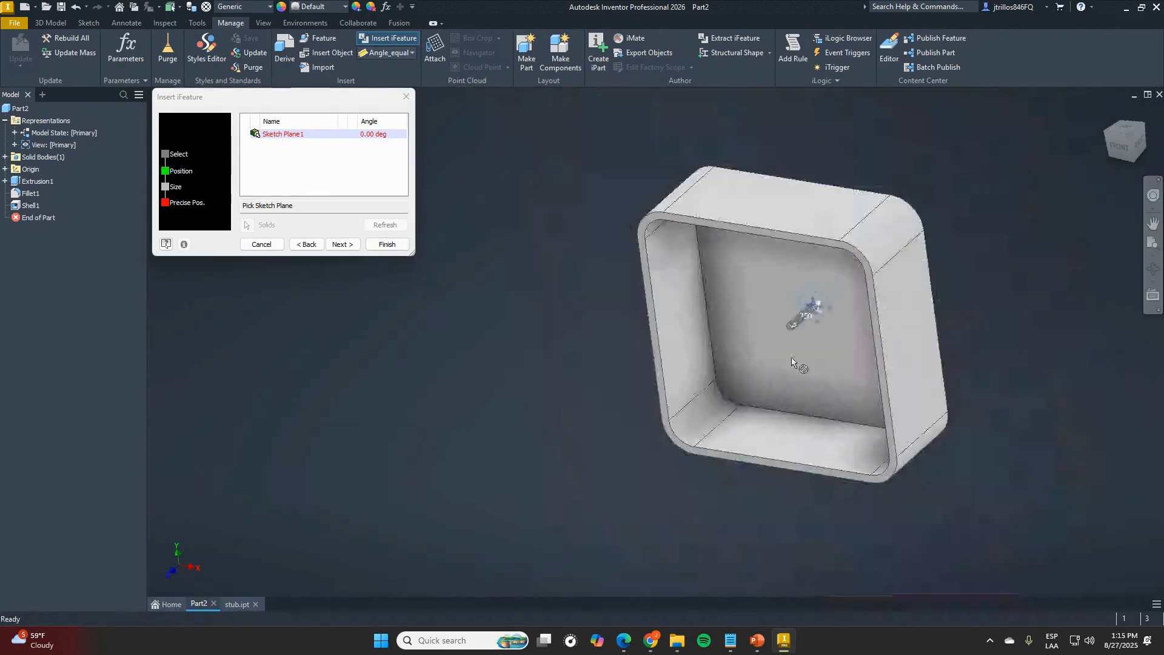
pyautogui.click(761, 345)
pyautogui.moveTo(791, 358)
pyautogui.keyDown('shift'); pyautogui.mouseDown(button='middle')
pyautogui.moveTo(831, 346)
pyautogui.moveTo(802, 340)
pyautogui.mouseUp(button='middle'); pyautogui.keyUp('shift')
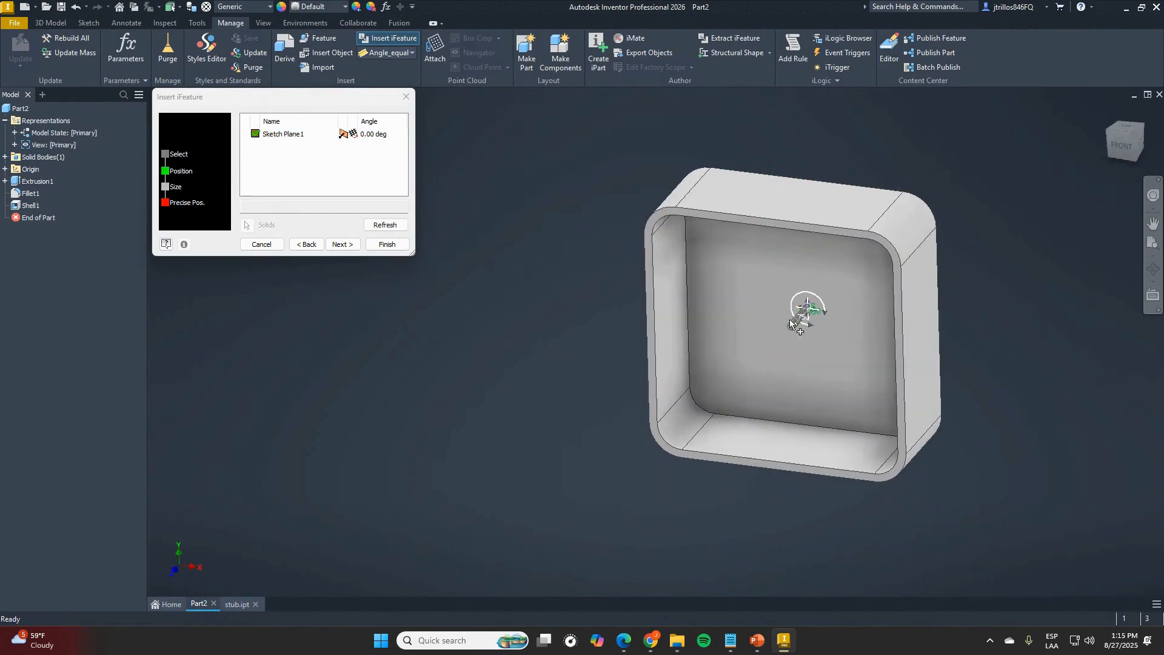
# - Move the stub preview across the inner floor face to a spot near one rounded corner
pyautogui.scroll(-5, 802, 341)
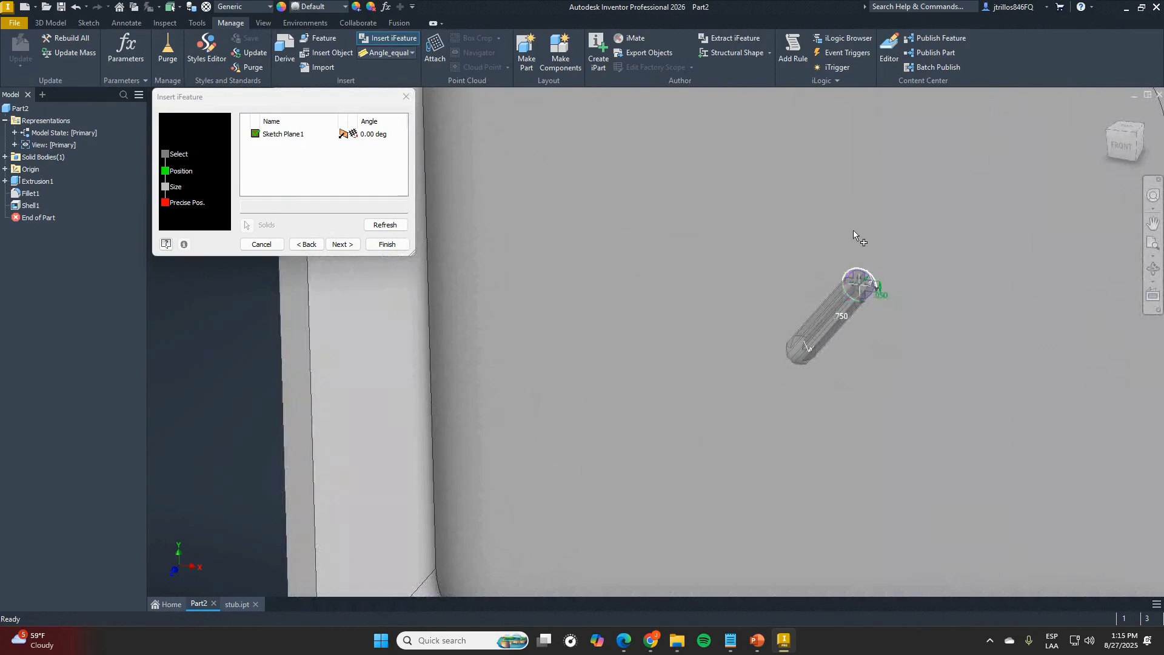
pyautogui.scroll(3, 854, 229)
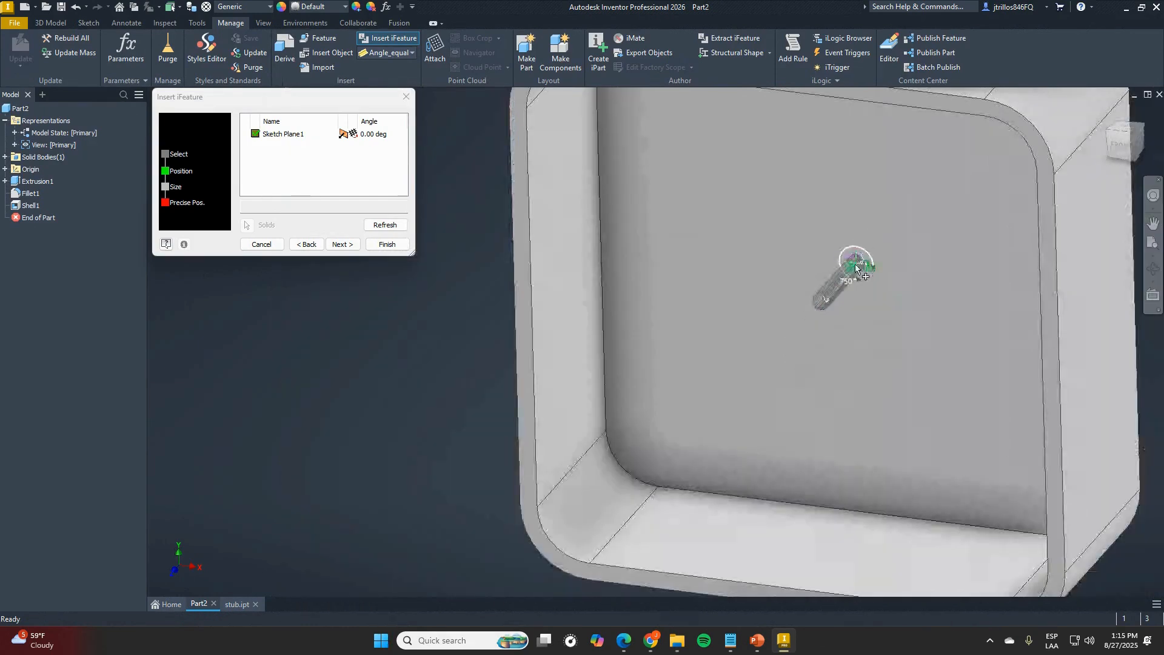
pyautogui.moveTo(855, 265); pyautogui.dragTo(671, 450)
pyautogui.click(680, 426)
pyautogui.moveTo(764, 384)
pyautogui.keyDown('shift'); pyautogui.mouseDown(button='middle')
pyautogui.moveTo(795, 351)
pyautogui.moveTo(749, 353)
pyautogui.moveTo(758, 359)
pyautogui.mouseUp(button='middle'); pyautogui.keyUp('shift')
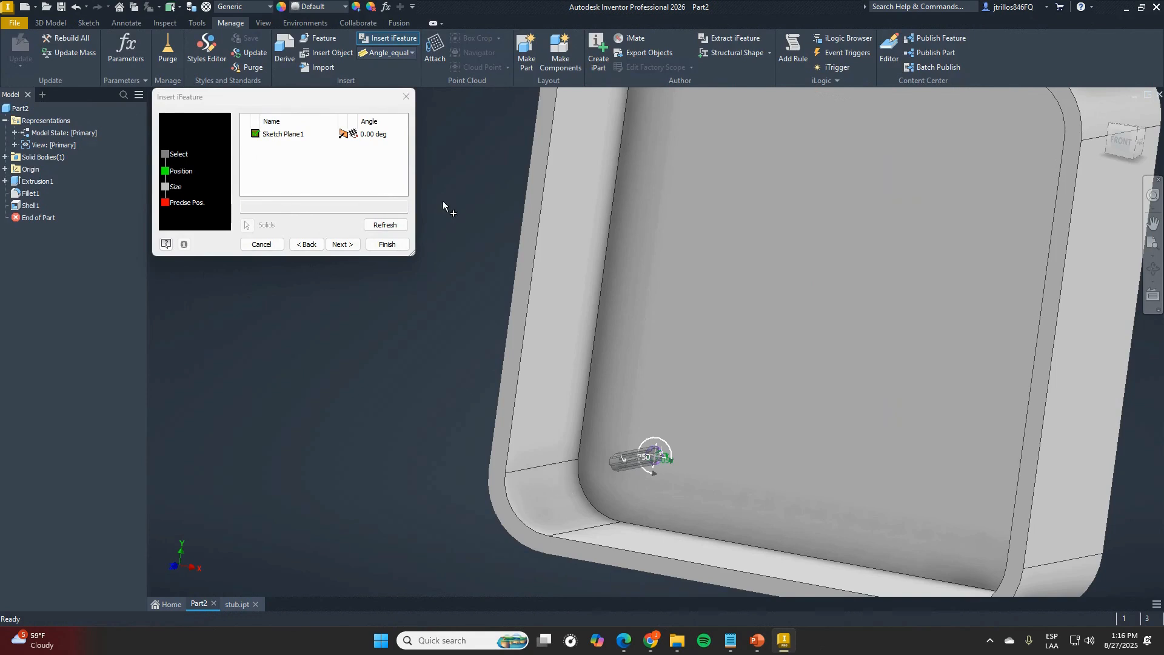
# - Proceed to the iFeature's size settings and check the prompts for diameter, height and width
pyautogui.click(347, 245)
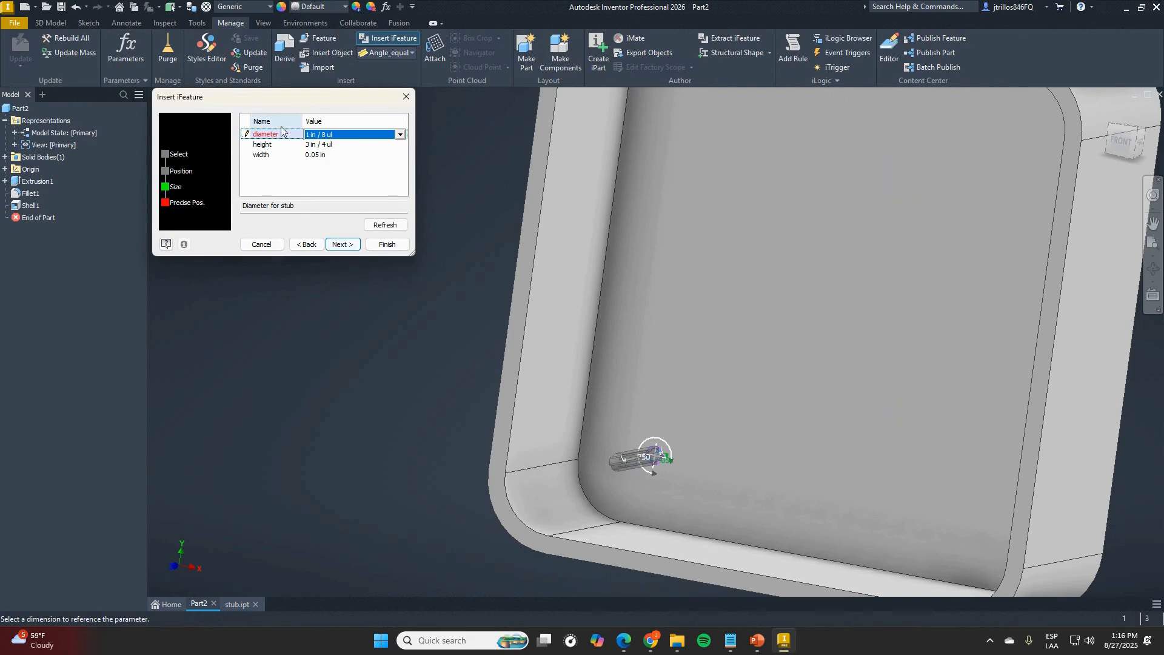
pyautogui.click(328, 144)
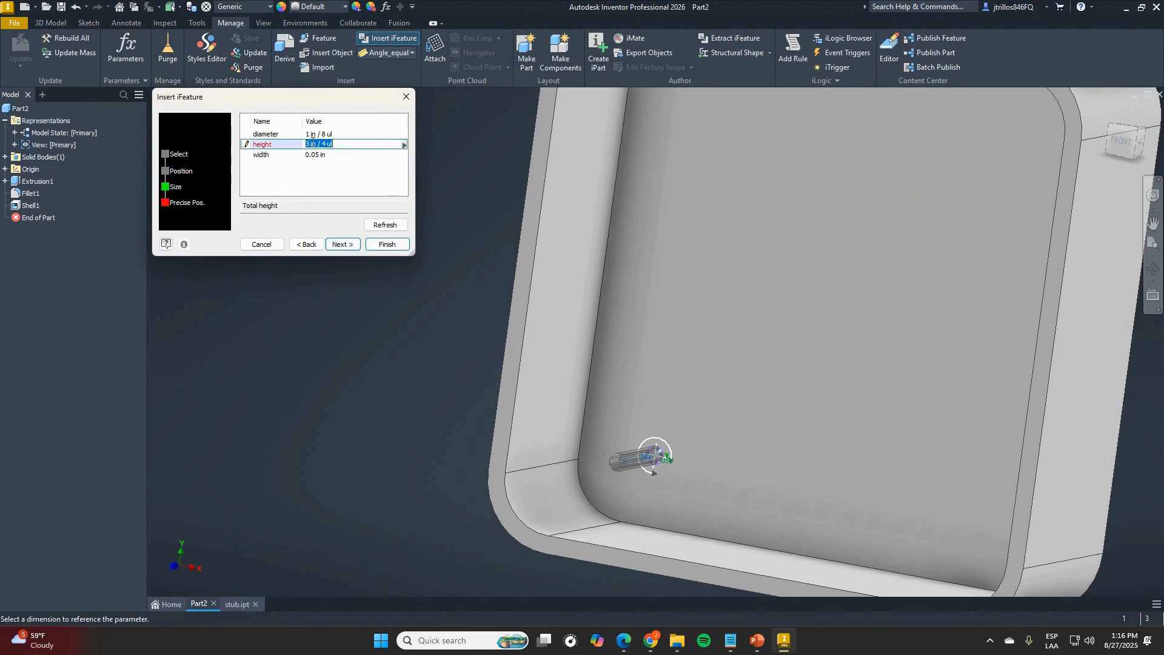
pyautogui.click(324, 154)
pyautogui.click(339, 135)
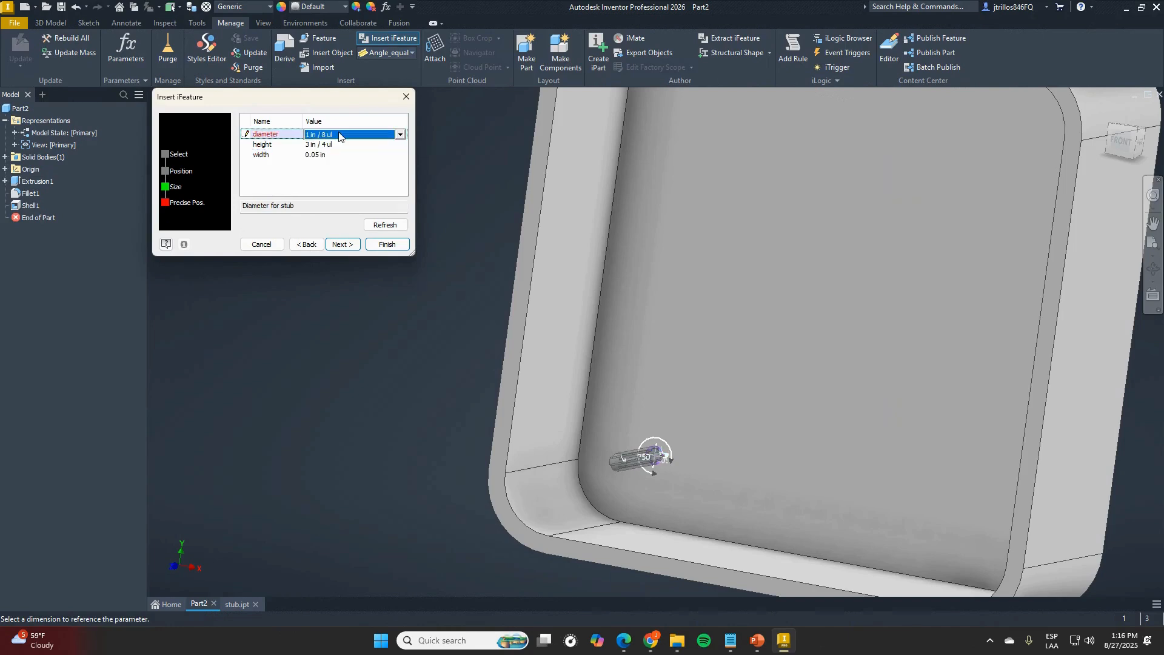
# - Set the stub's diameter to 1 in / 2 ul, refresh the preview and inspect the resized stub
pyautogui.click(400, 135)
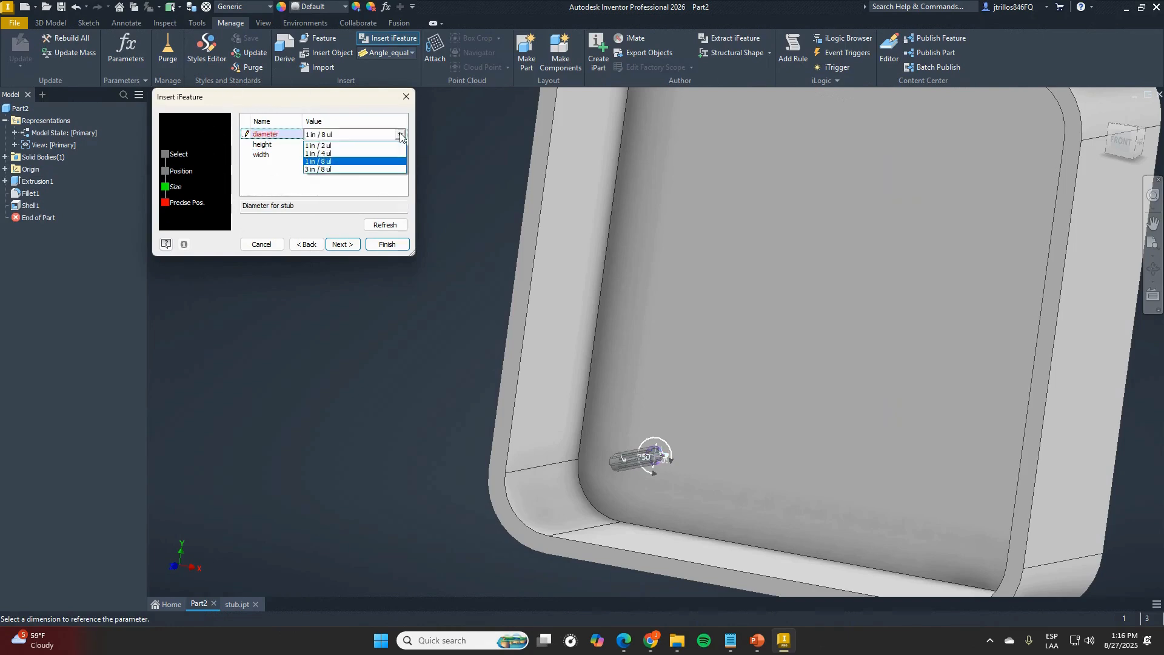
pyautogui.click(339, 152)
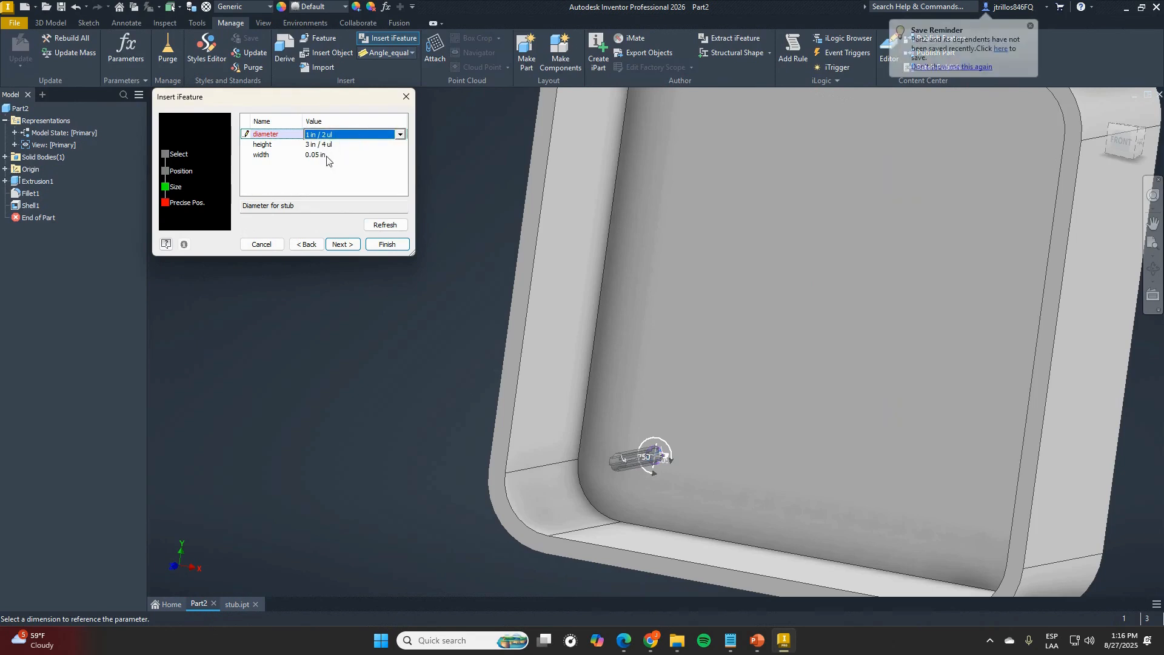
pyautogui.click(386, 225)
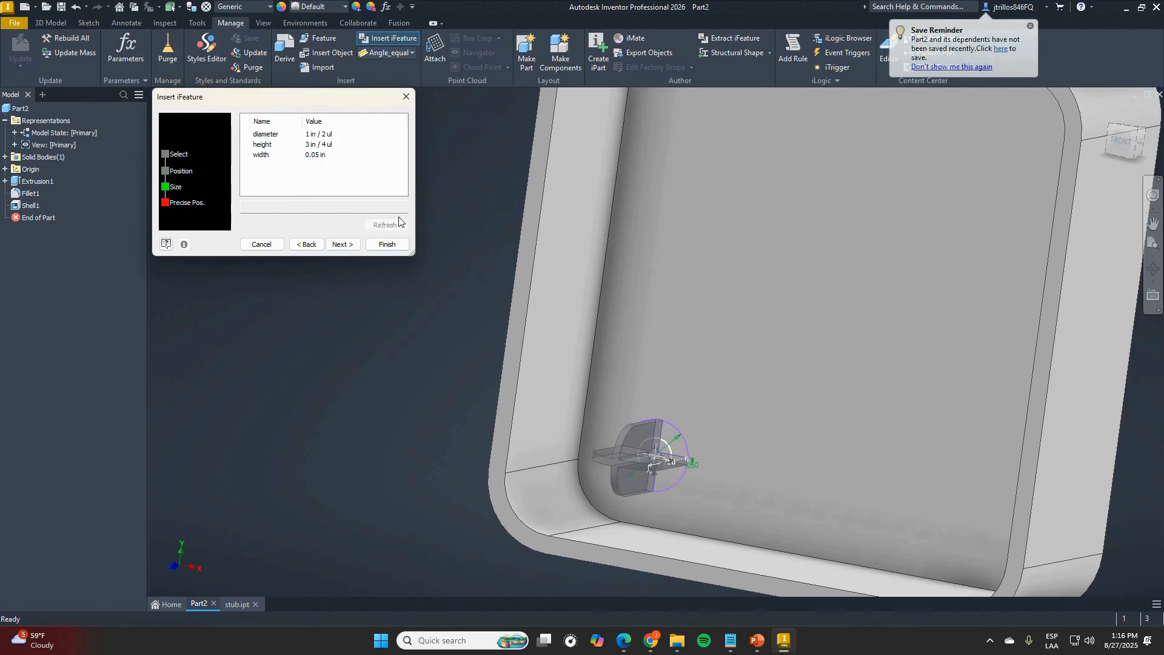
pyautogui.click(386, 226)
pyautogui.keyDown('shift'); pyautogui.moveTo(672, 380); pyautogui.dragTo(508, 352, button='middle'); pyautogui.keyUp('shift')
pyautogui.scroll(-5, 666, 367)
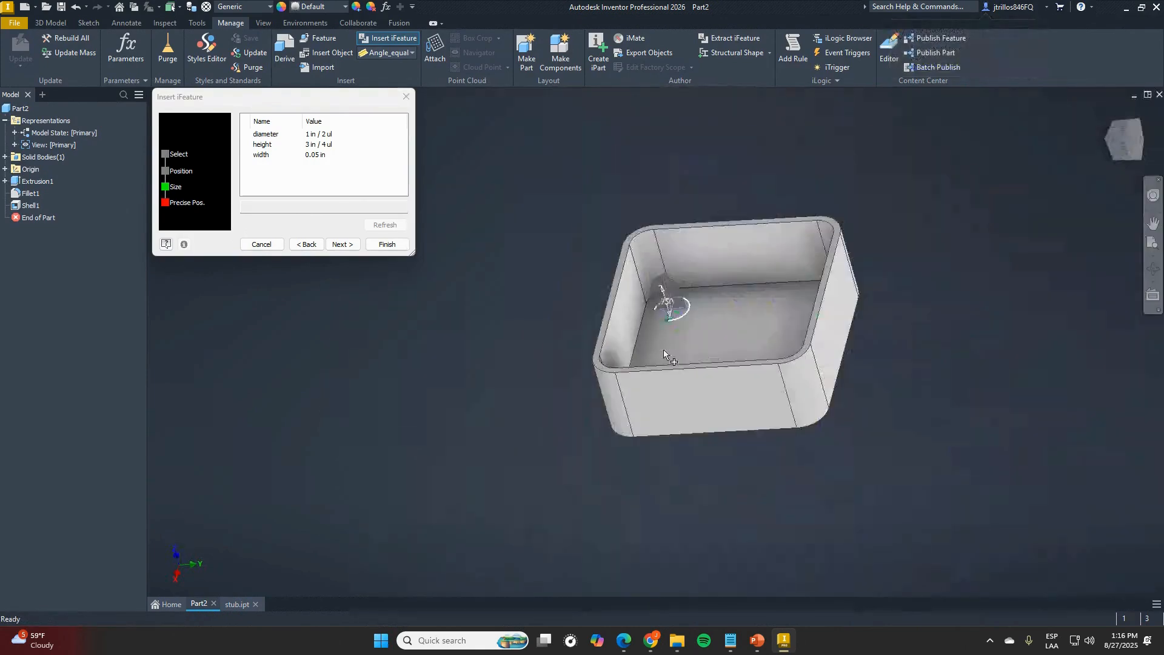
pyautogui.scroll(8, 678, 300)
pyautogui.scroll(-4, 678, 300)
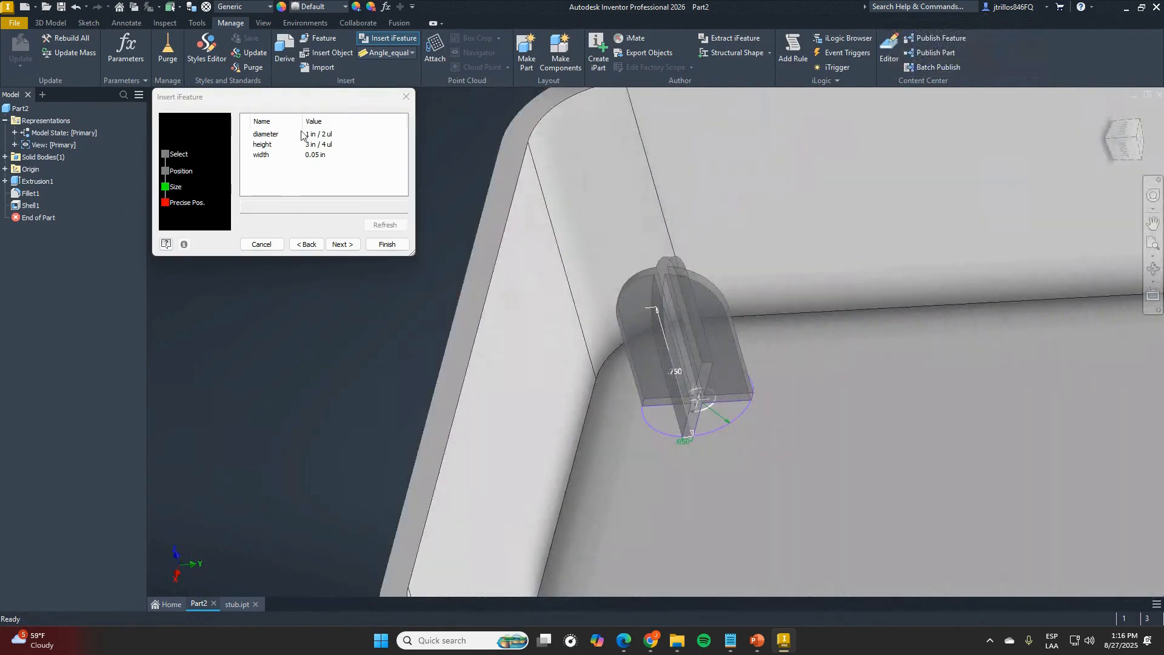
# - Try the 3 in / 8 ul size for the stub's diameter and settle on 1 in / 4 ul
pyautogui.click(329, 135)
pyautogui.click(394, 136)
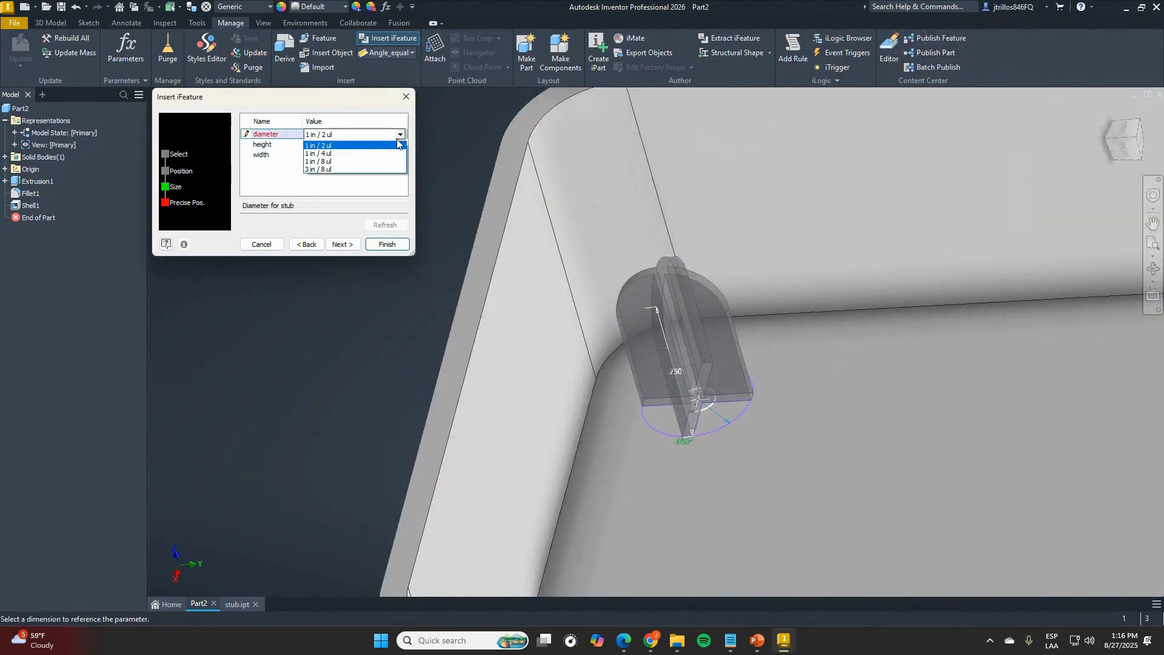
pyautogui.click(337, 169)
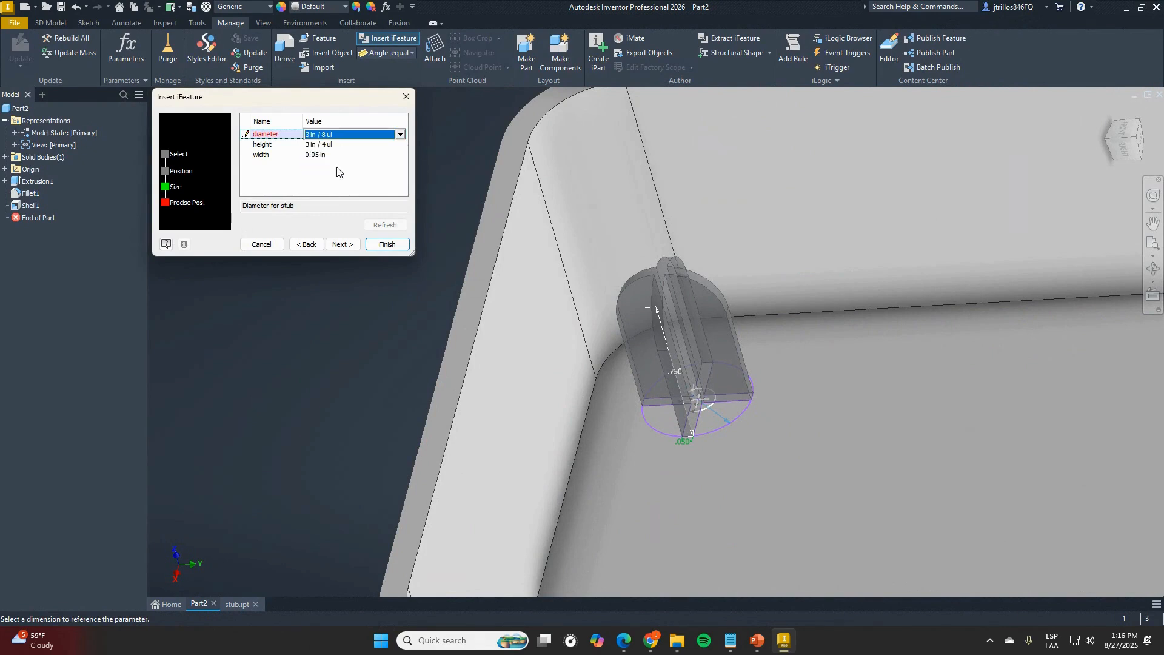
pyautogui.click(351, 137)
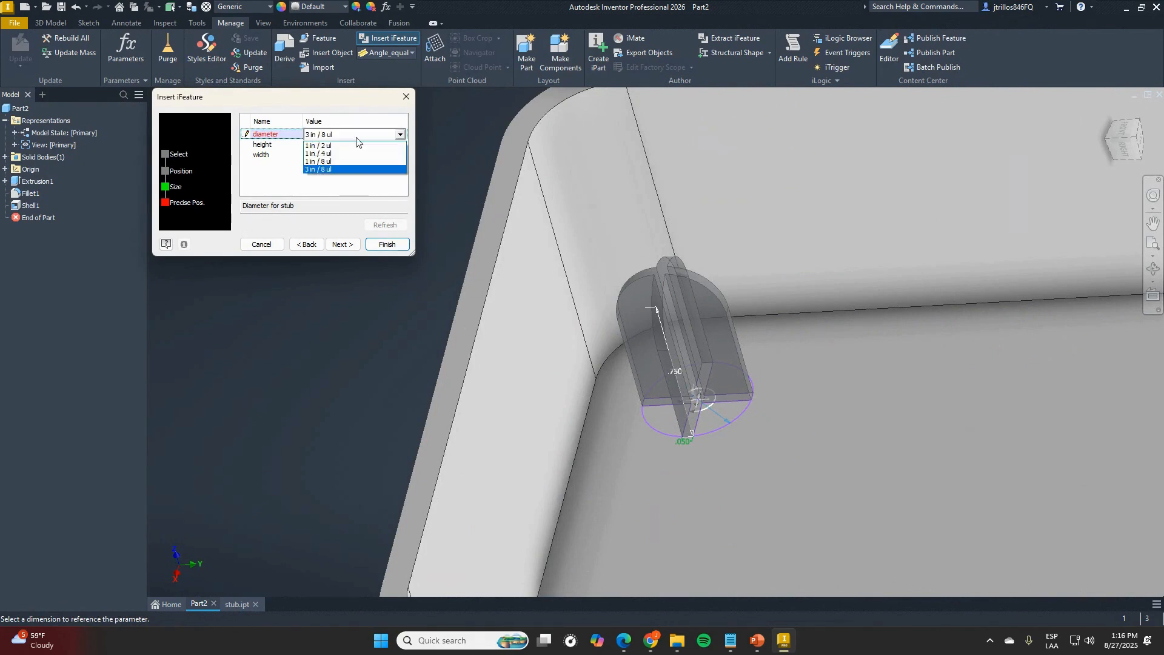
pyautogui.click(336, 153)
# - Set the stub's total height to 1 in, refresh the preview and inspect the result from a slightly different angle
pyautogui.click(329, 145)
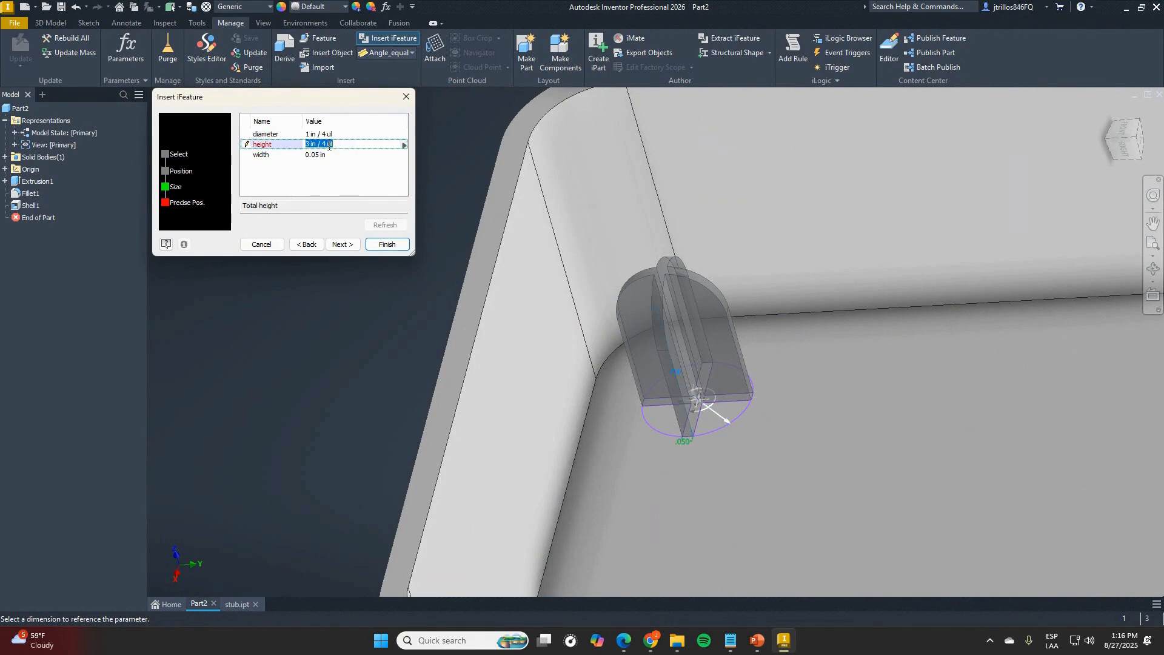
pyautogui.write('1')
pyautogui.press('Return')
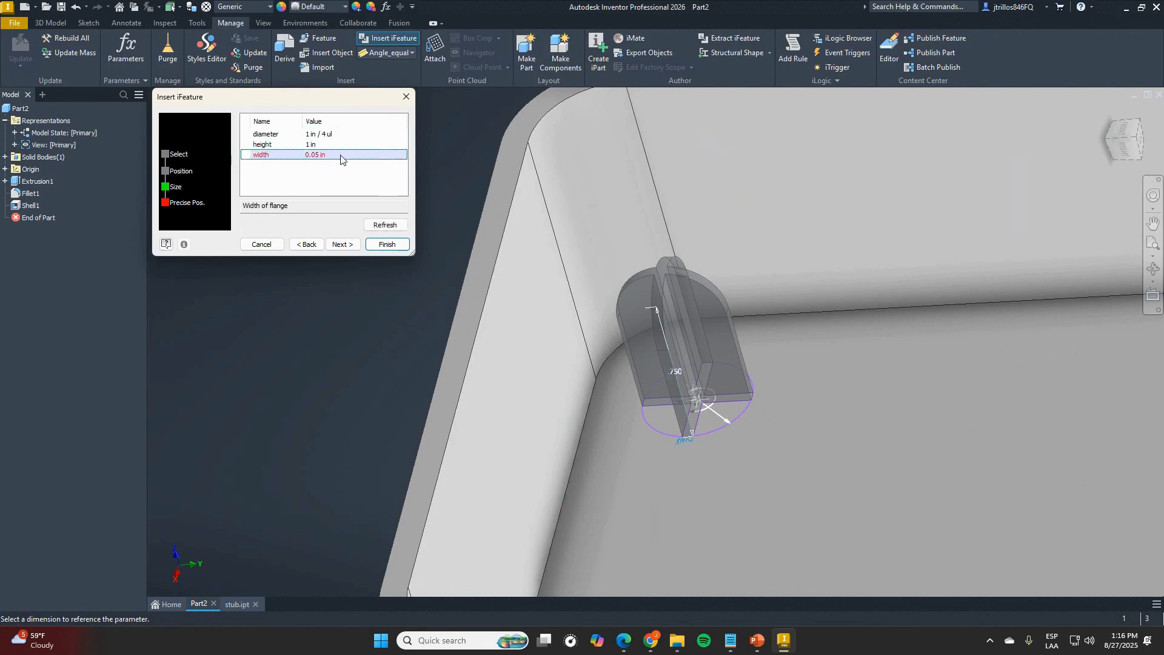
pyautogui.click(386, 225)
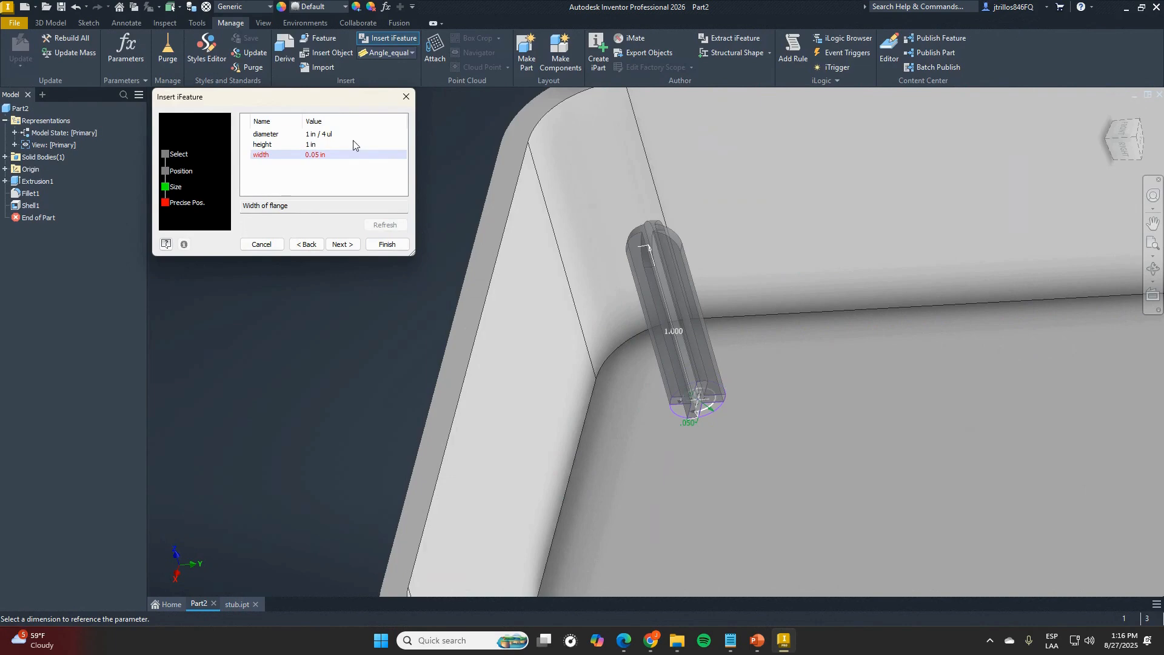
pyautogui.keyDown('shift'); pyautogui.moveTo(536, 234); pyautogui.dragTo(583, 264, button='middle'); pyautogui.keyUp('shift')
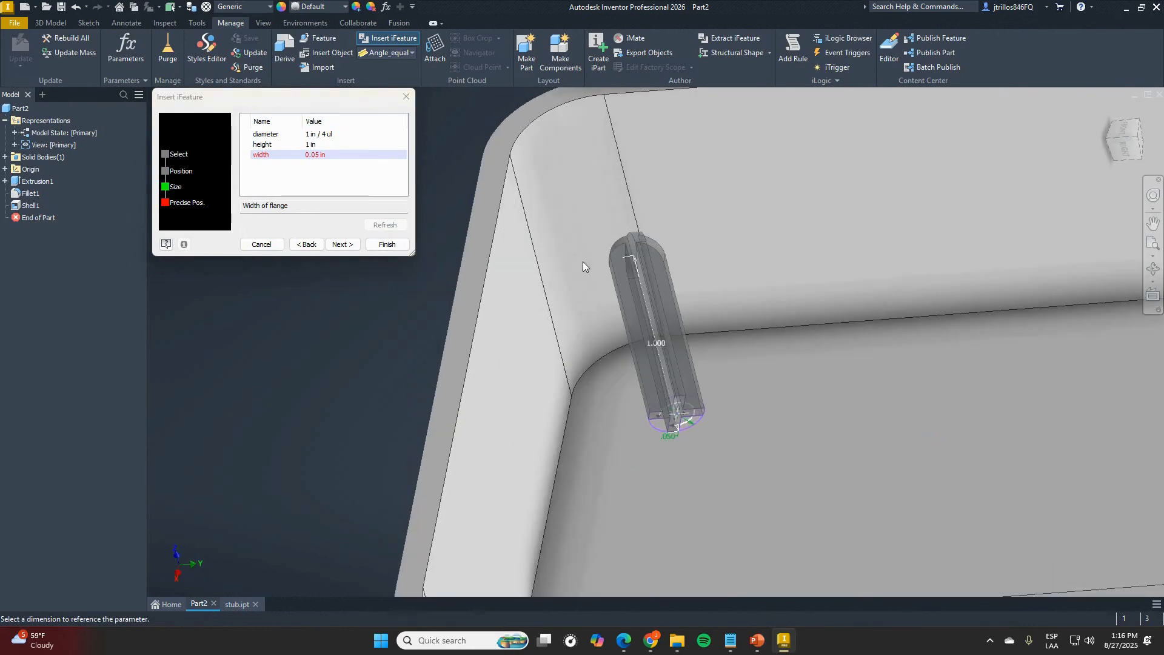
# - Set the stub's total height to 1.25 in, refresh the preview and check the stub against the box walls
pyautogui.click(324, 145)
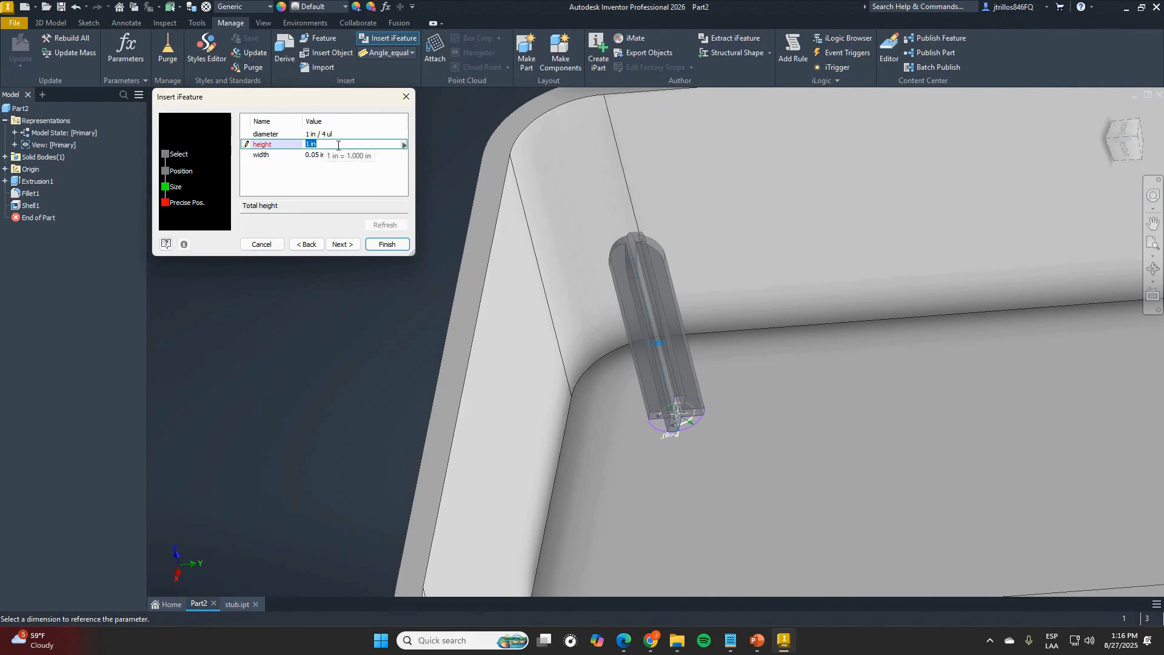
pyautogui.write('1.125 in')
pyautogui.hotkey('ctrl', 'a')
pyautogui.press('BackSpace')
pyautogui.click(386, 225)
pyautogui.click(333, 146)
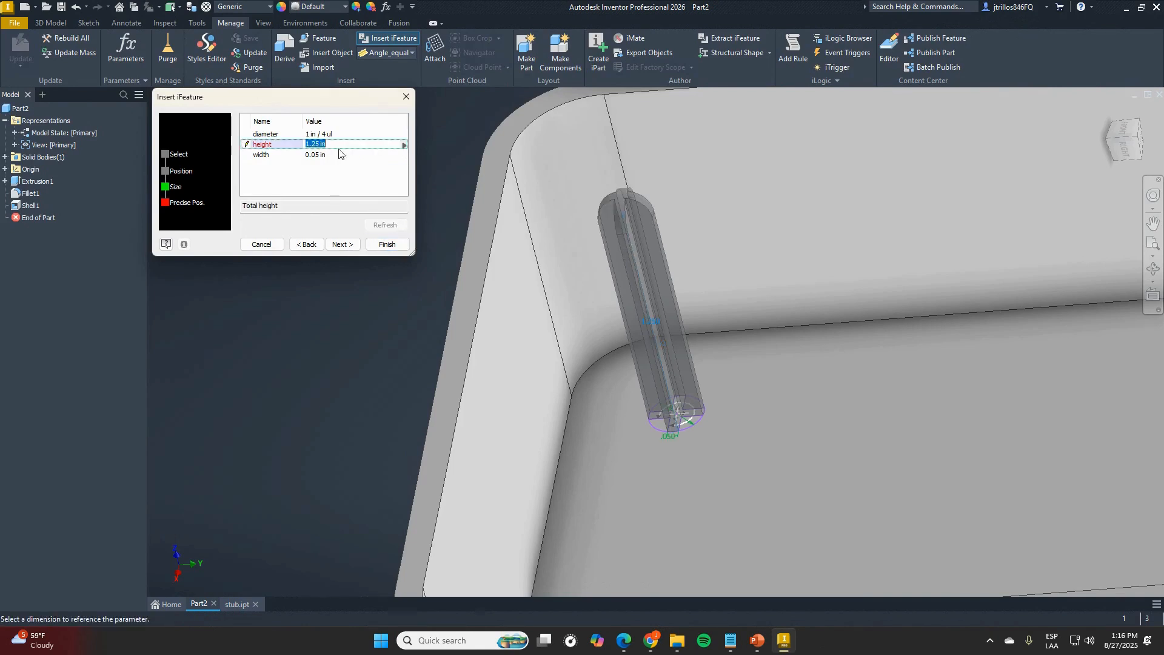
pyautogui.scroll(-5, 578, 361)
pyautogui.moveTo(552, 313)
pyautogui.keyDown('shift'); pyautogui.mouseDown(button='middle')
pyautogui.moveTo(581, 243)
pyautogui.moveTo(569, 291)
pyautogui.mouseUp(button='middle'); pyautogui.keyUp('shift')
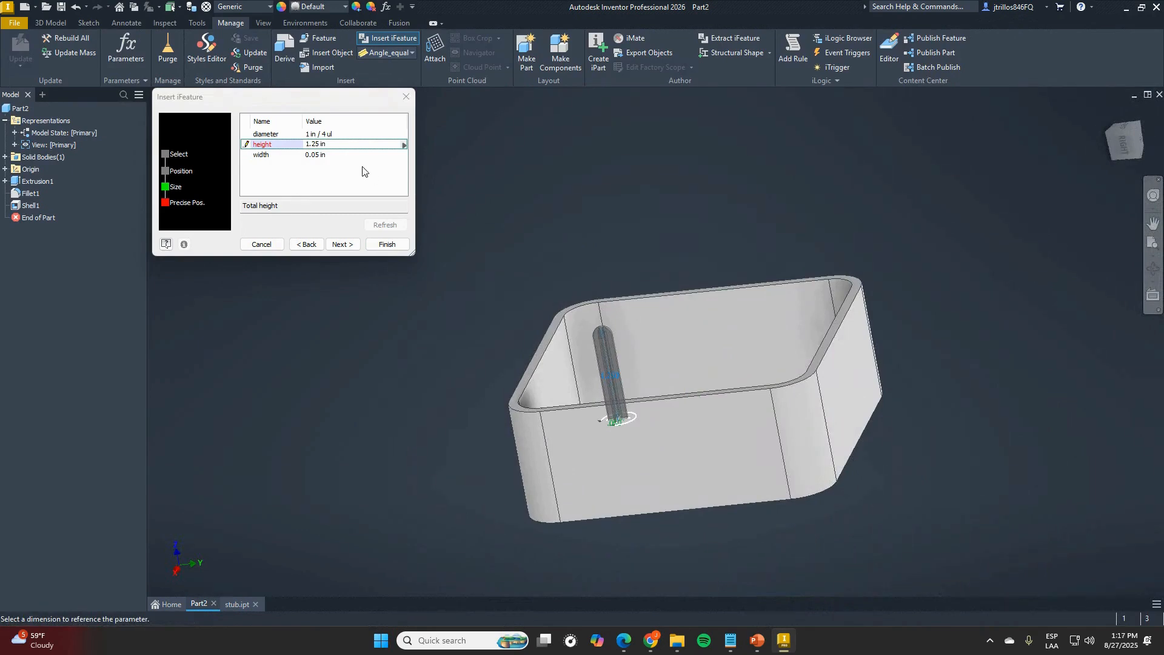
# - Try to set the stub's total height to 2 in and refresh the preview
pyautogui.click(343, 146)
pyautogui.write('2')
pyautogui.click(376, 224)
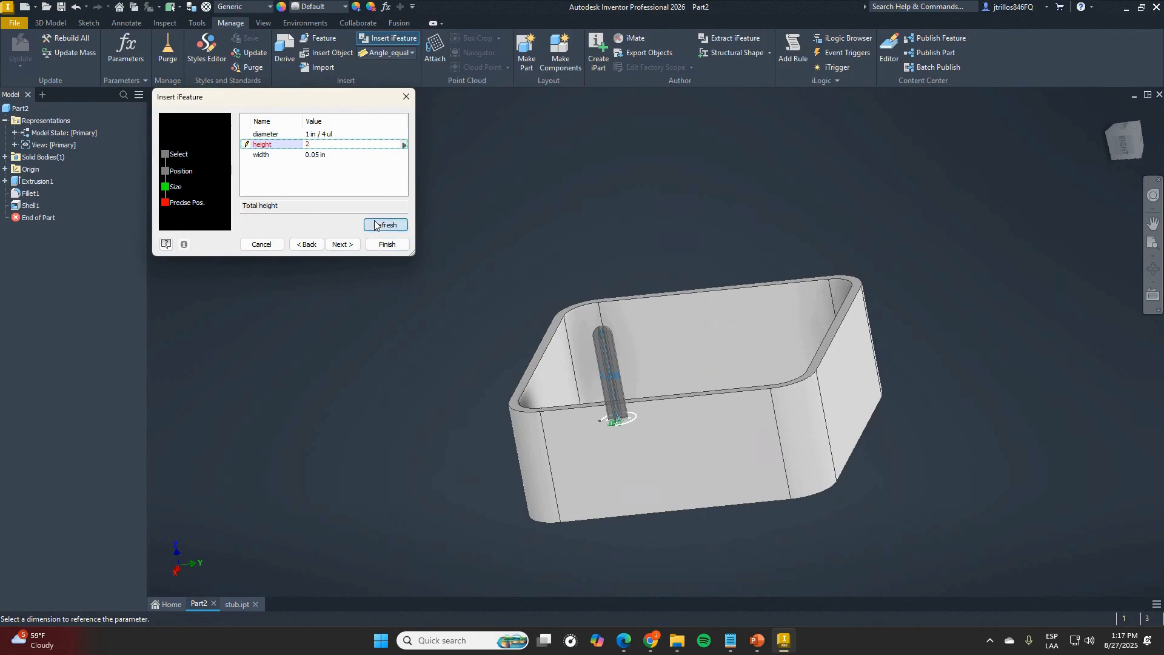
pyautogui.moveTo(352, 137); pyautogui.dragTo(377, 267)
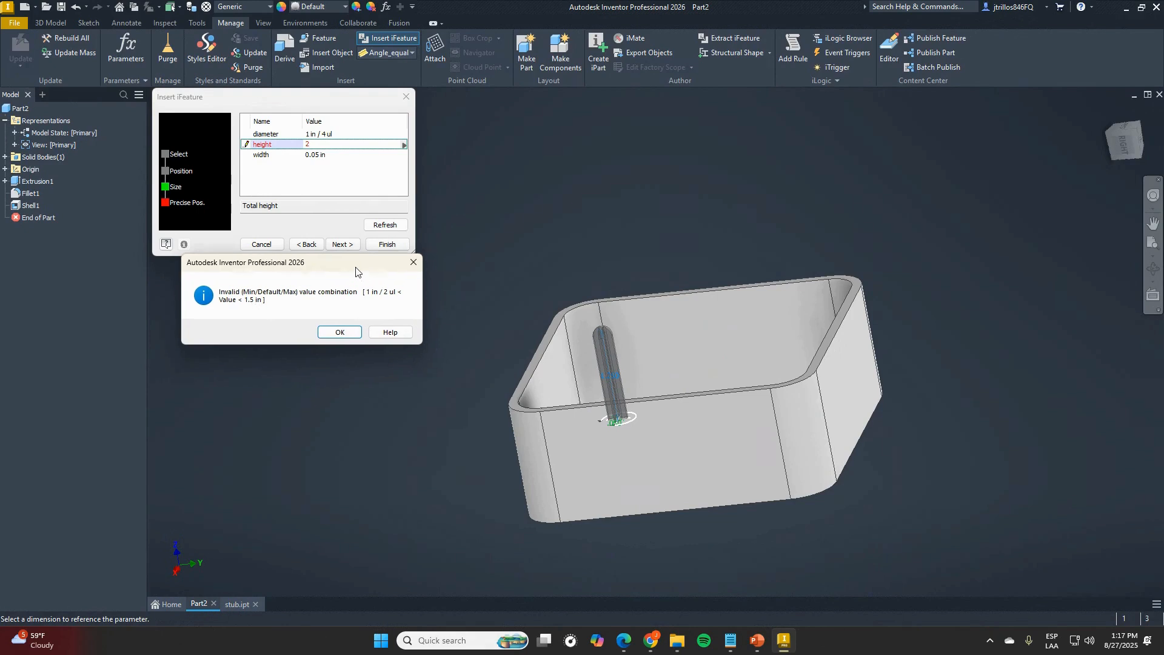
pyautogui.click(332, 333)
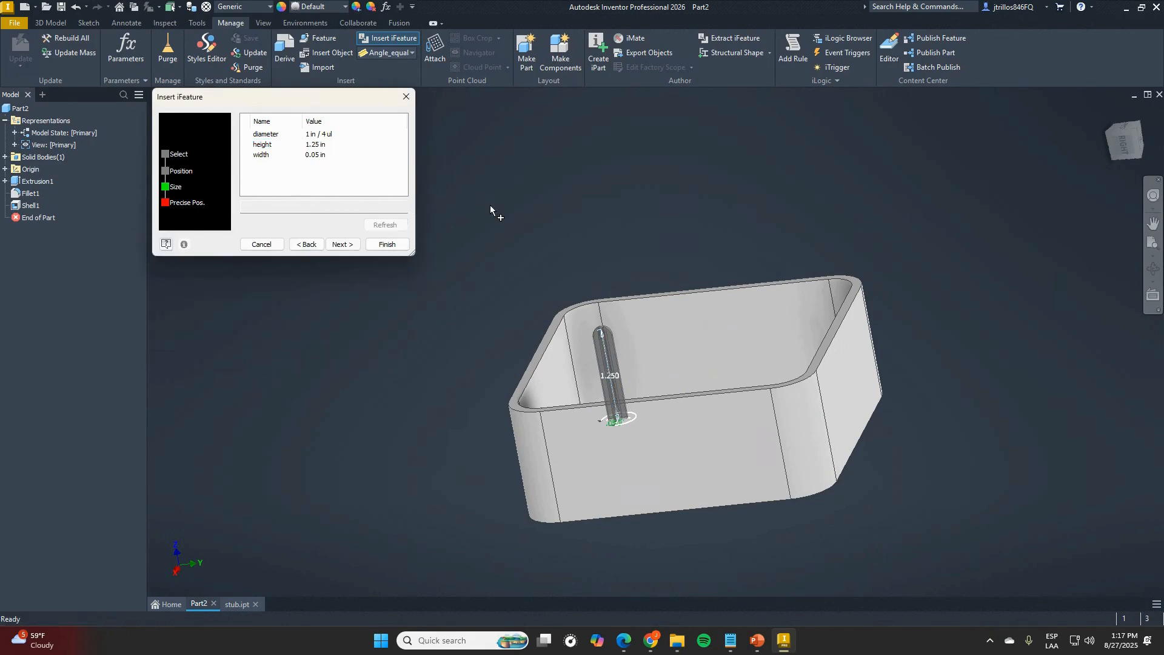
# - Set the stub's flange width to 0.1 in, refresh the preview and inspect the thicker flanges
pyautogui.click(356, 154)
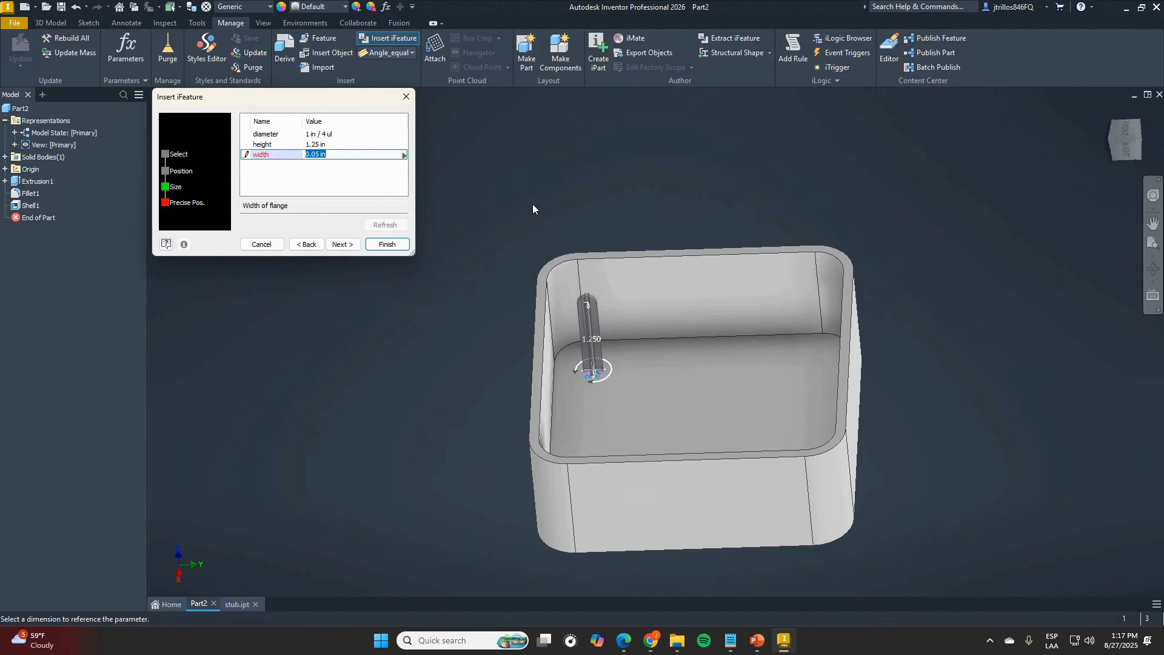
pyautogui.keyDown('shift'); pyautogui.moveTo(639, 271); pyautogui.dragTo(614, 352, button='middle'); pyautogui.keyUp('shift')
pyautogui.click(320, 153)
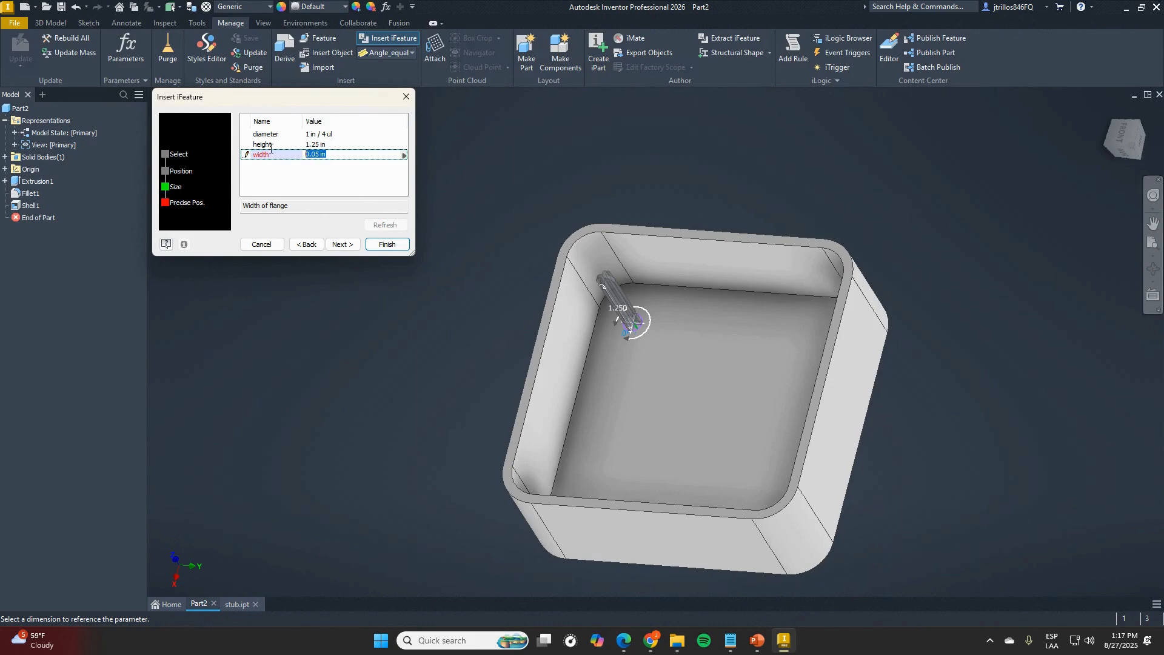
pyautogui.write('.1')
pyautogui.click(385, 224)
pyautogui.scroll(-5, 570, 296)
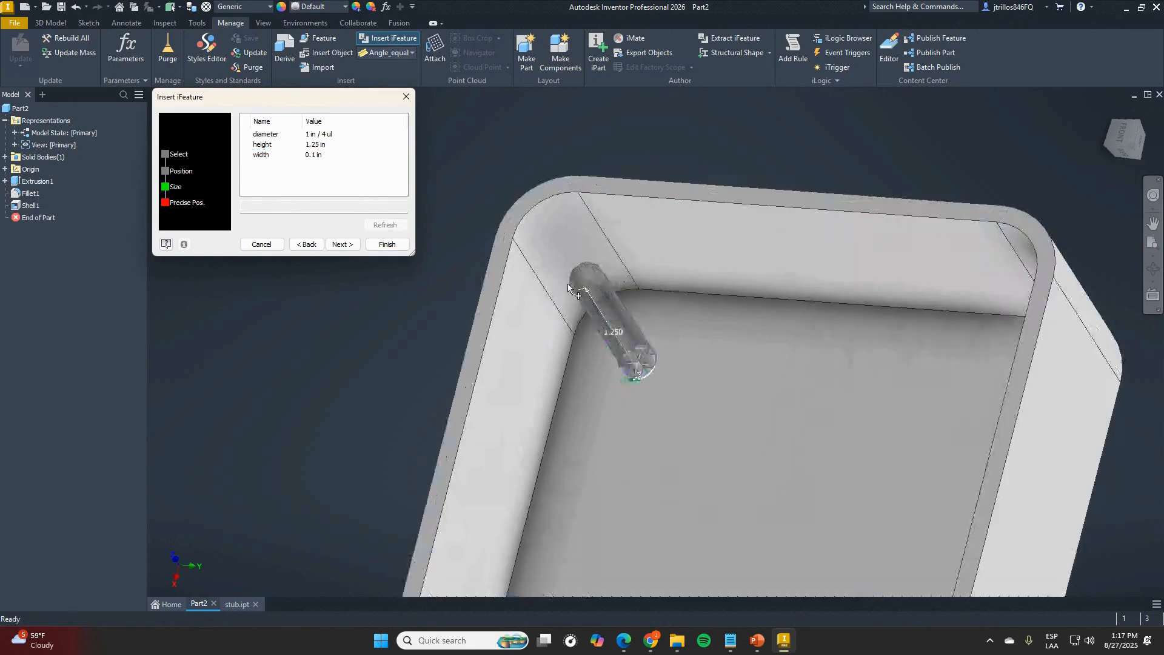
pyautogui.scroll(-3, 569, 299)
pyautogui.keyDown('shift'); pyautogui.moveTo(614, 271); pyautogui.dragTo(608, 332, button='middle'); pyautogui.keyUp('shift')
pyautogui.scroll(4, 608, 332)
# - Try to set the stub's flange width to .001 and refresh the preview
pyautogui.click(355, 156)
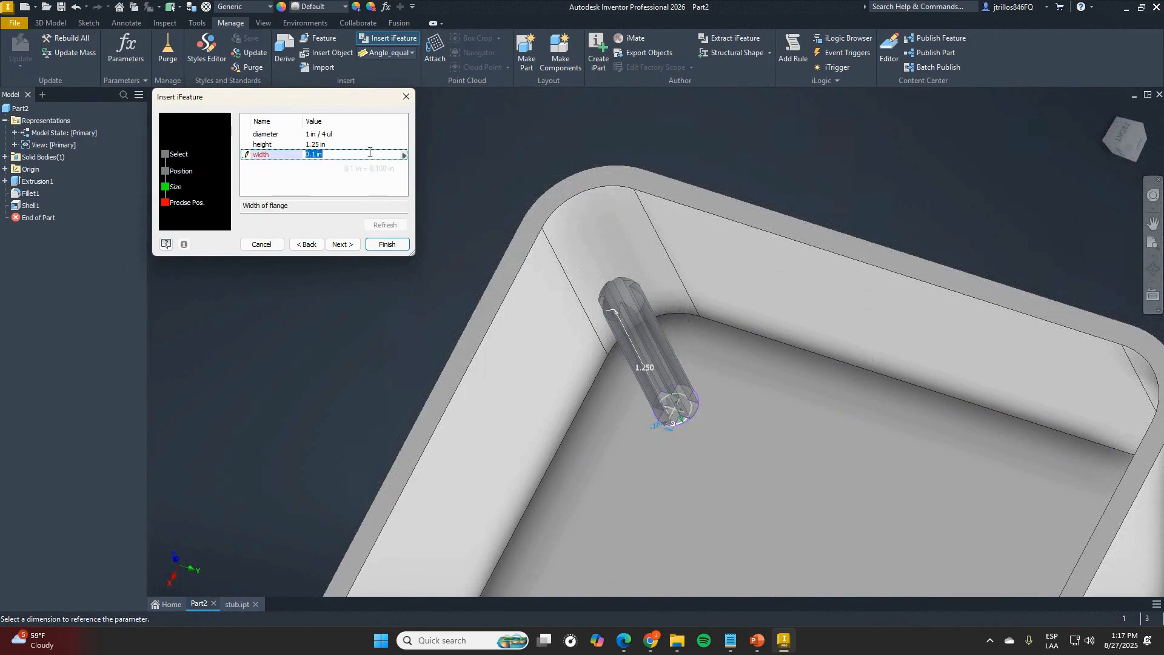
pyautogui.write('.001')
pyautogui.click(385, 225)
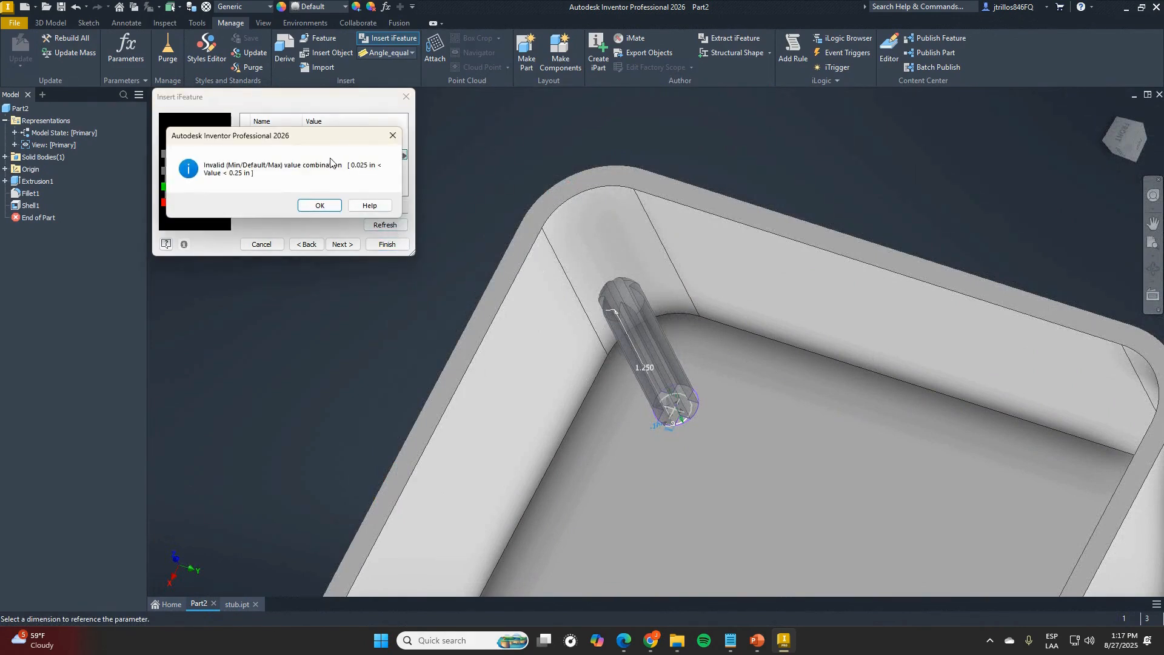
pyautogui.moveTo(334, 145); pyautogui.dragTo(330, 260)
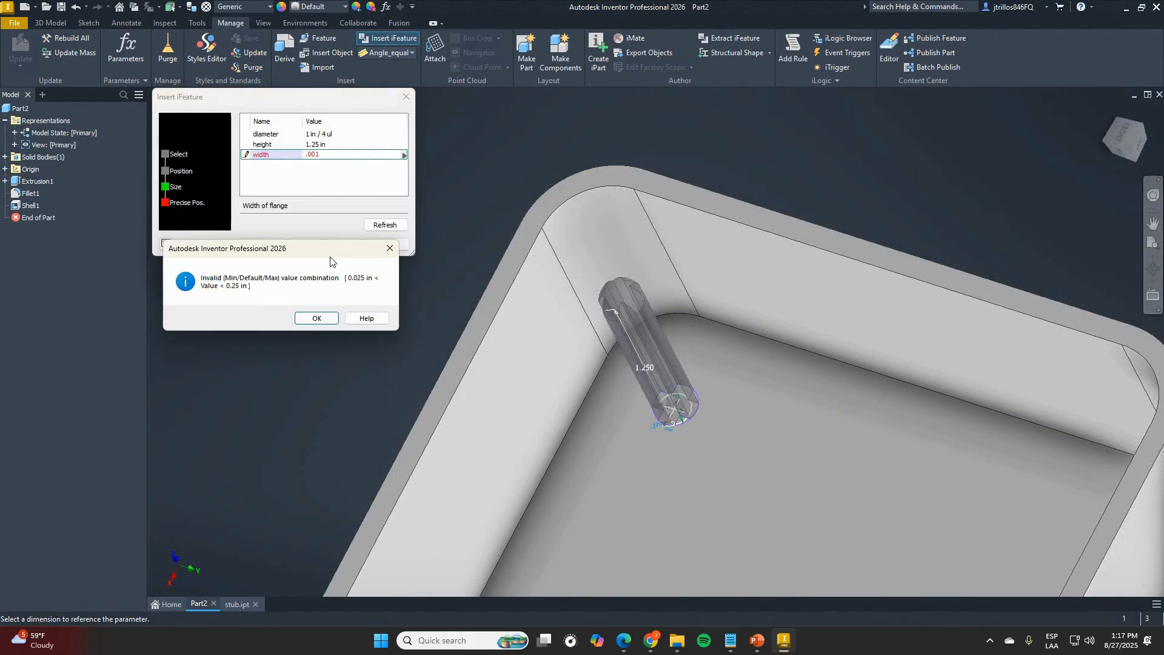
pyautogui.click(321, 320)
# - Set the stub's flange width to 0.2 in, refresh the preview and examine the base sketch up close
pyautogui.click(344, 155)
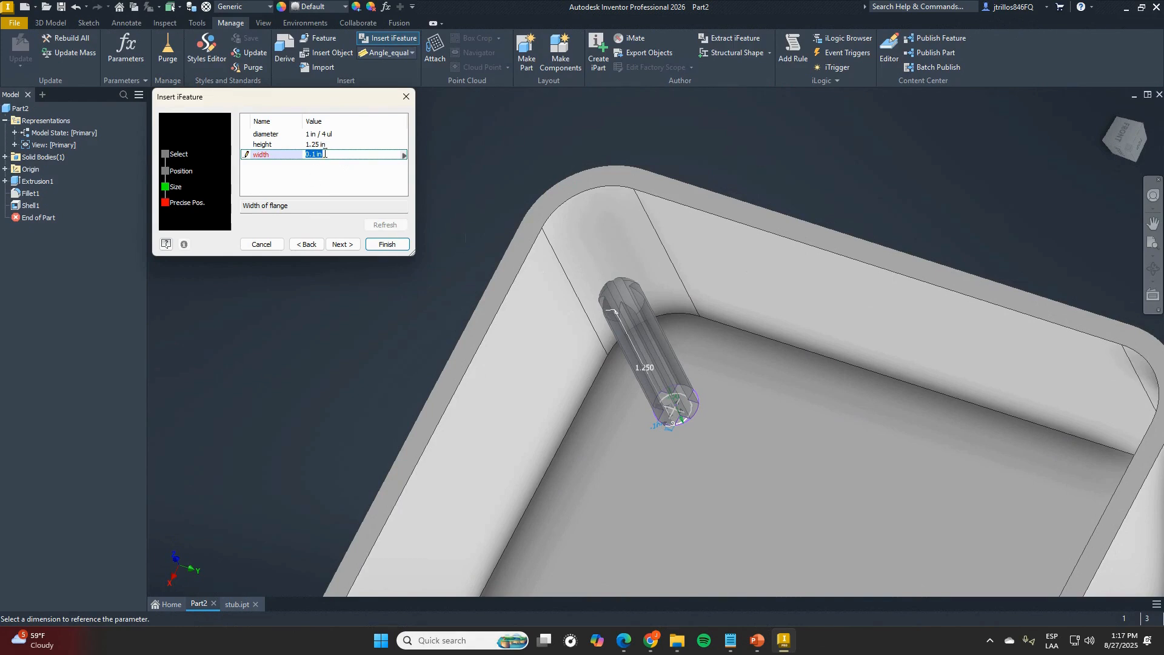
pyautogui.write('.2')
pyautogui.click(384, 224)
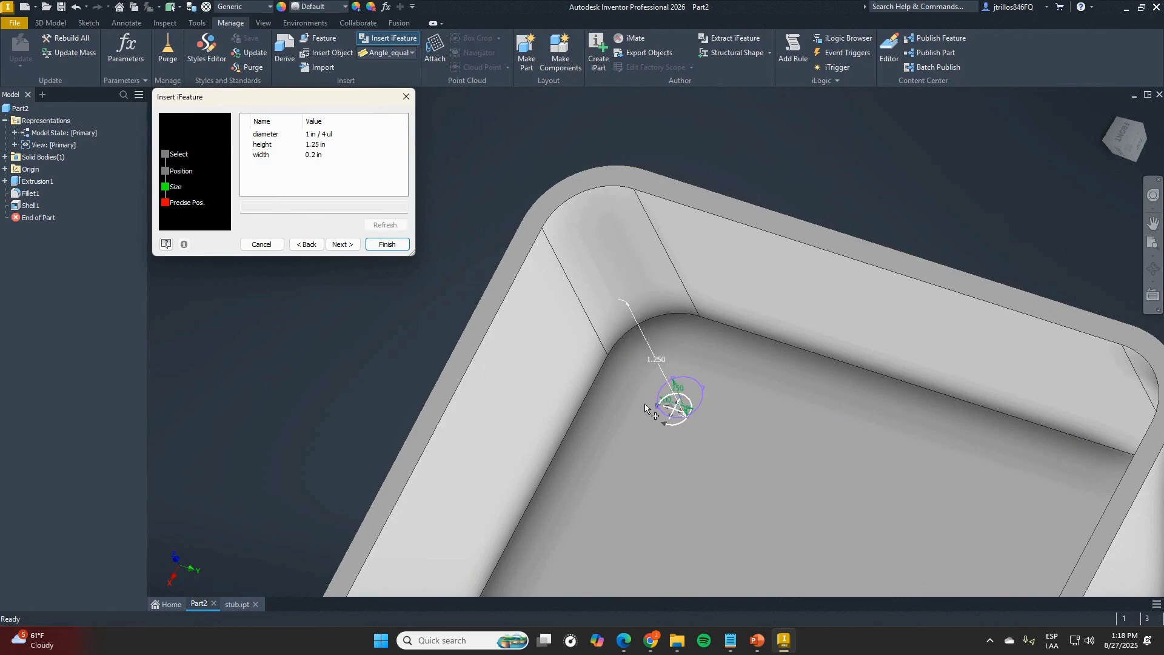
pyautogui.scroll(5, 752, 401)
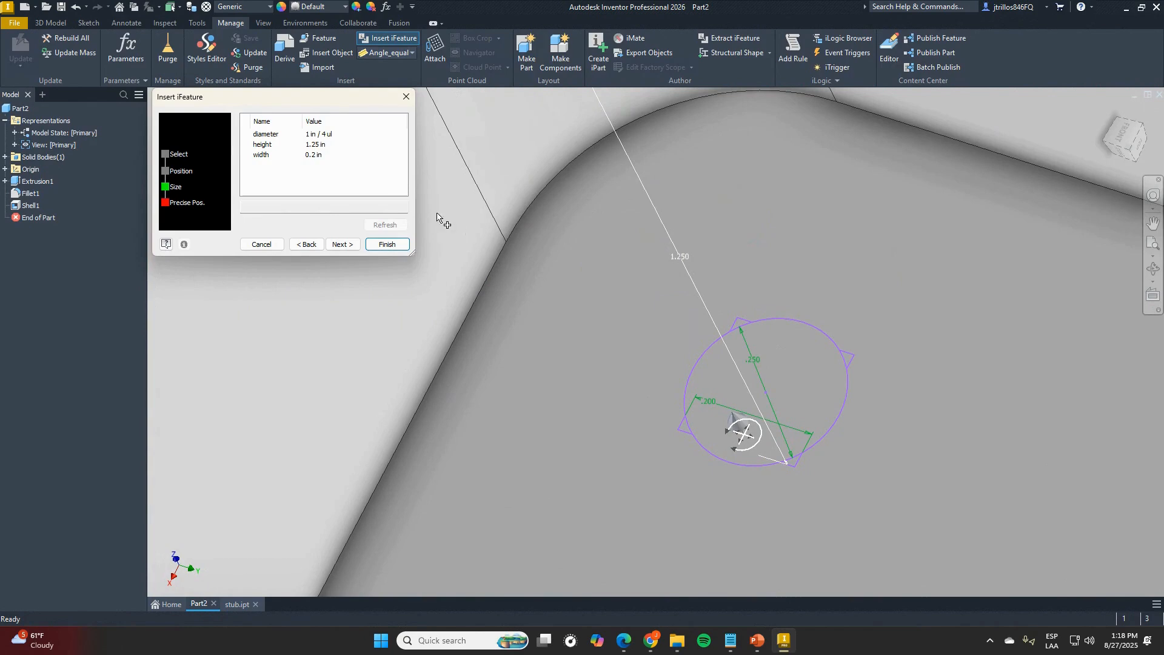
# - Return the stub's flange width to 0.1 in, refresh the preview and inspect the cross-shaped base on the box floor
pyautogui.click(329, 155)
pyautogui.write('.1')
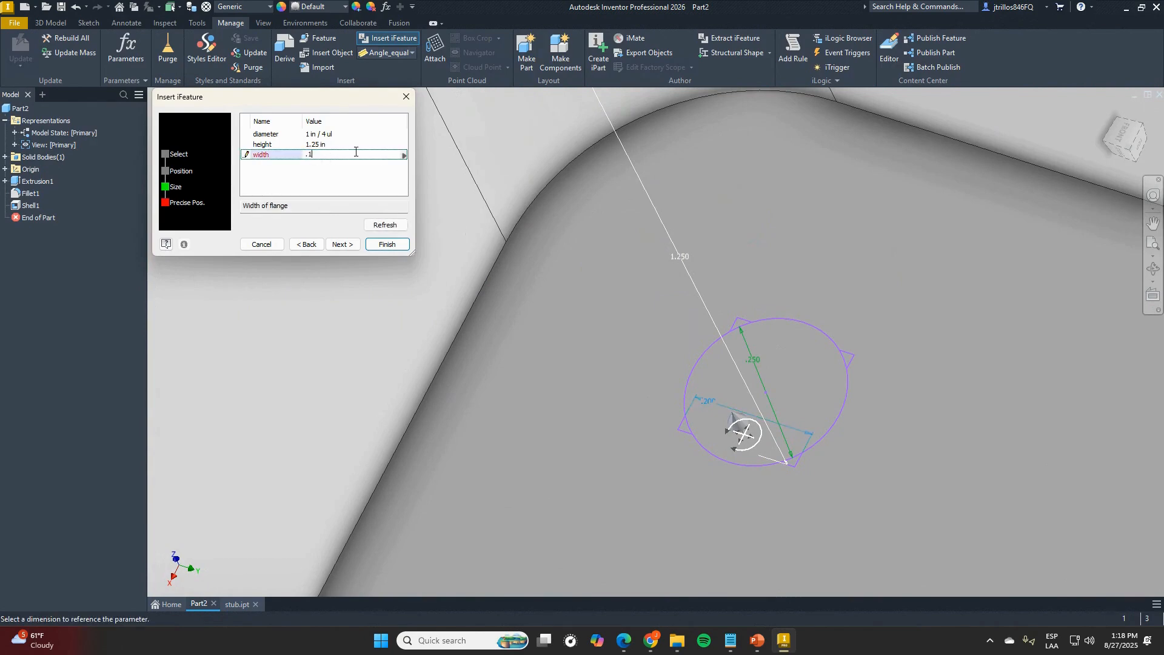
pyautogui.click(399, 227)
pyautogui.scroll(-5, 658, 350)
pyautogui.keyDown('shift'); pyautogui.moveTo(662, 404); pyautogui.dragTo(763, 418, button='middle'); pyautogui.keyUp('shift')
pyautogui.scroll(-3, 662, 389)
pyautogui.scroll(6, 660, 481)
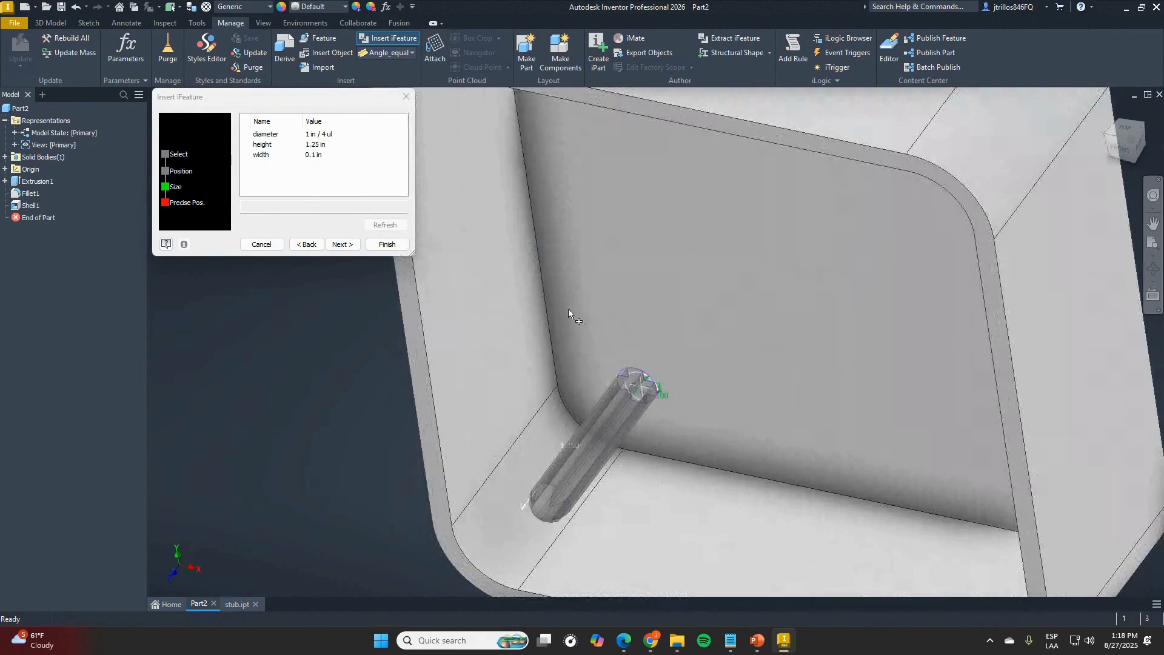
pyautogui.scroll(3, 655, 382)
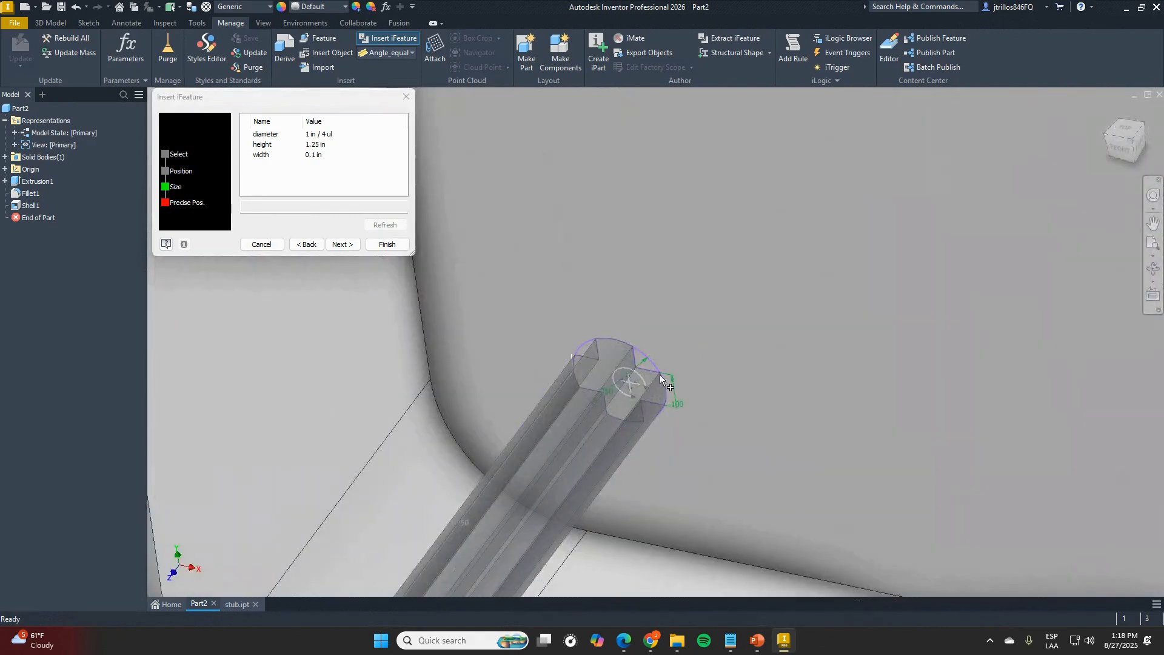
pyautogui.scroll(-2, 657, 381)
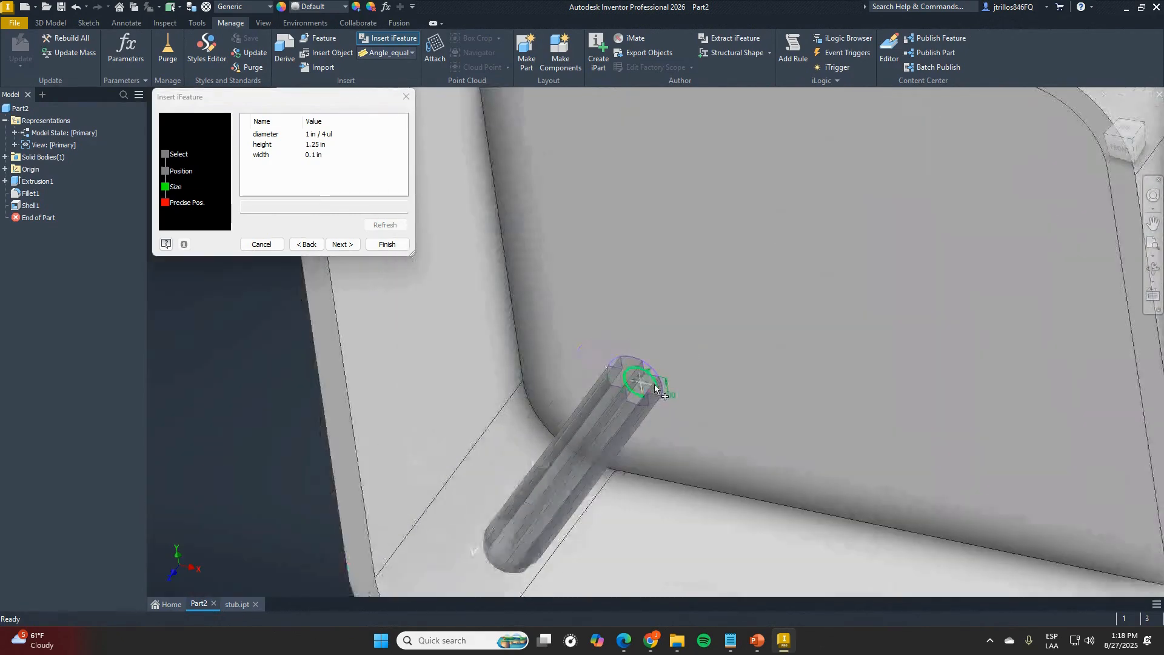
# - Rotate the stub preview to 30 degrees and reset its sketch plane angle to 0 in the position settings
pyautogui.click(655, 387)
pyautogui.click(661, 386)
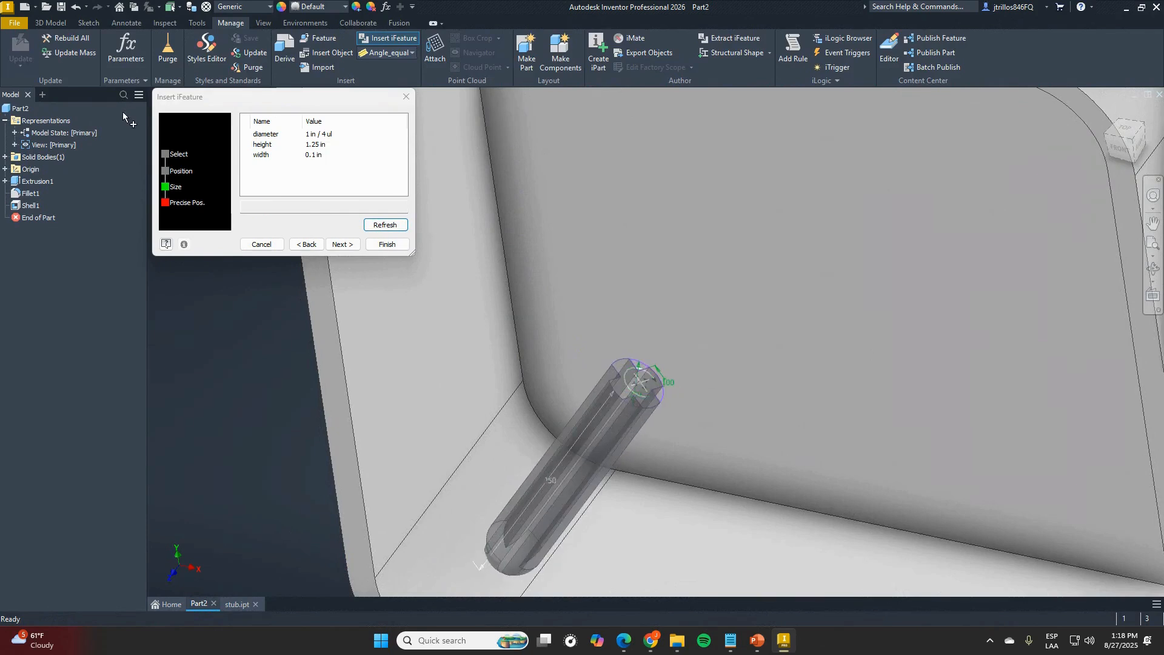
pyautogui.click(316, 242)
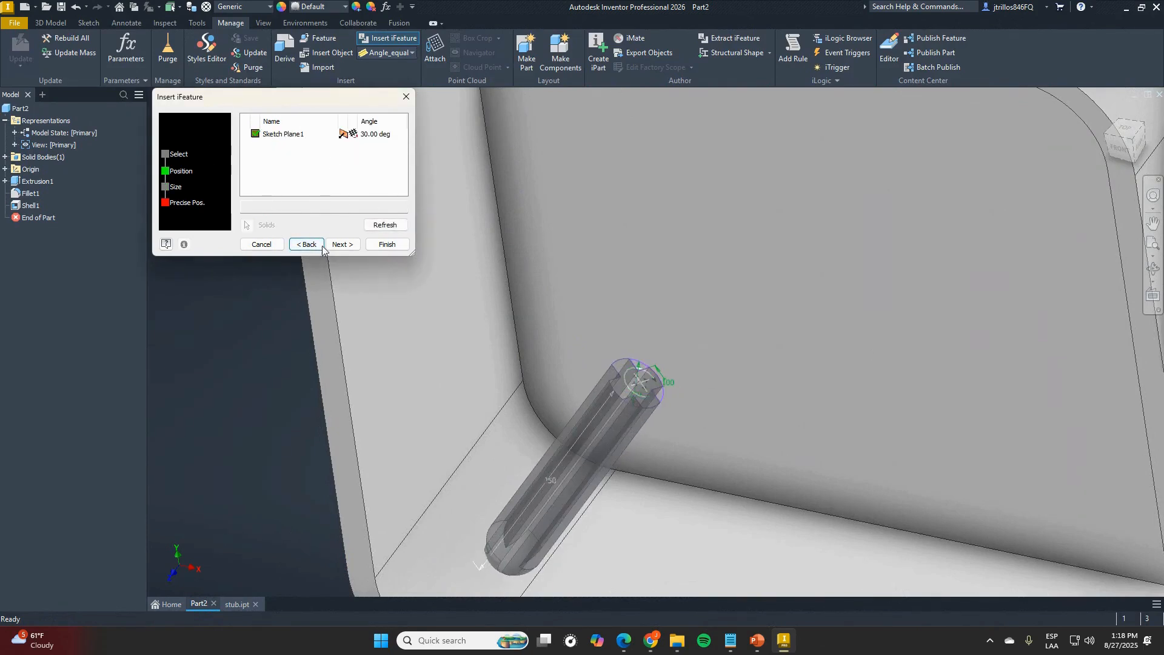
pyautogui.click(384, 138)
pyautogui.write('0')
pyautogui.press('Return')
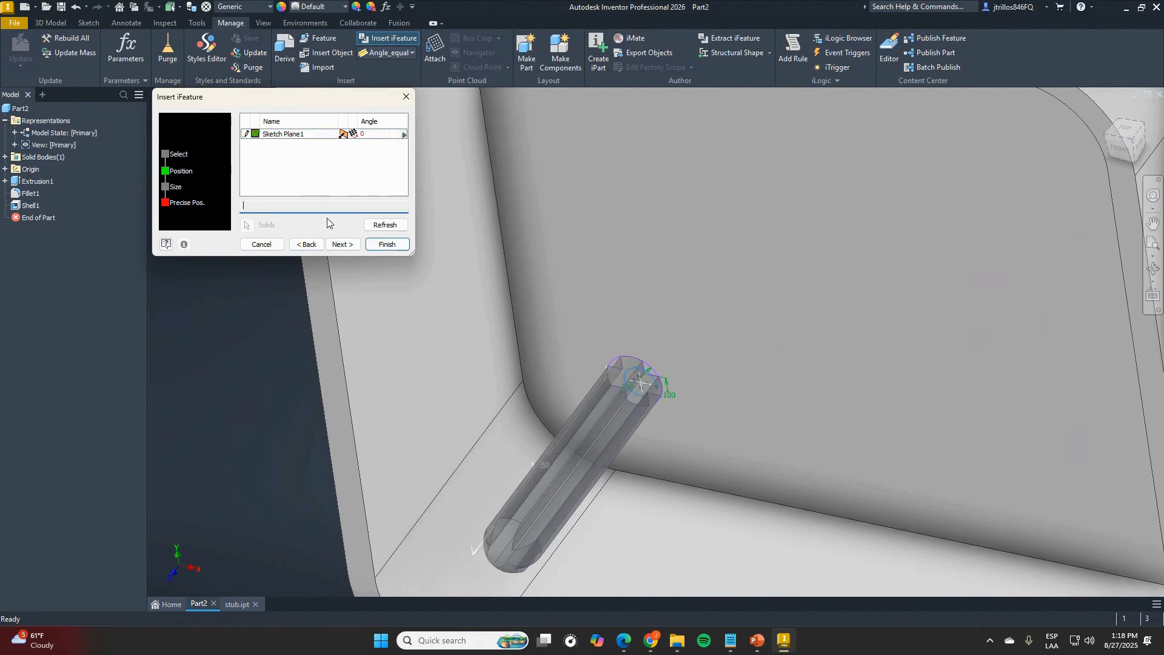
pyautogui.click(341, 245)
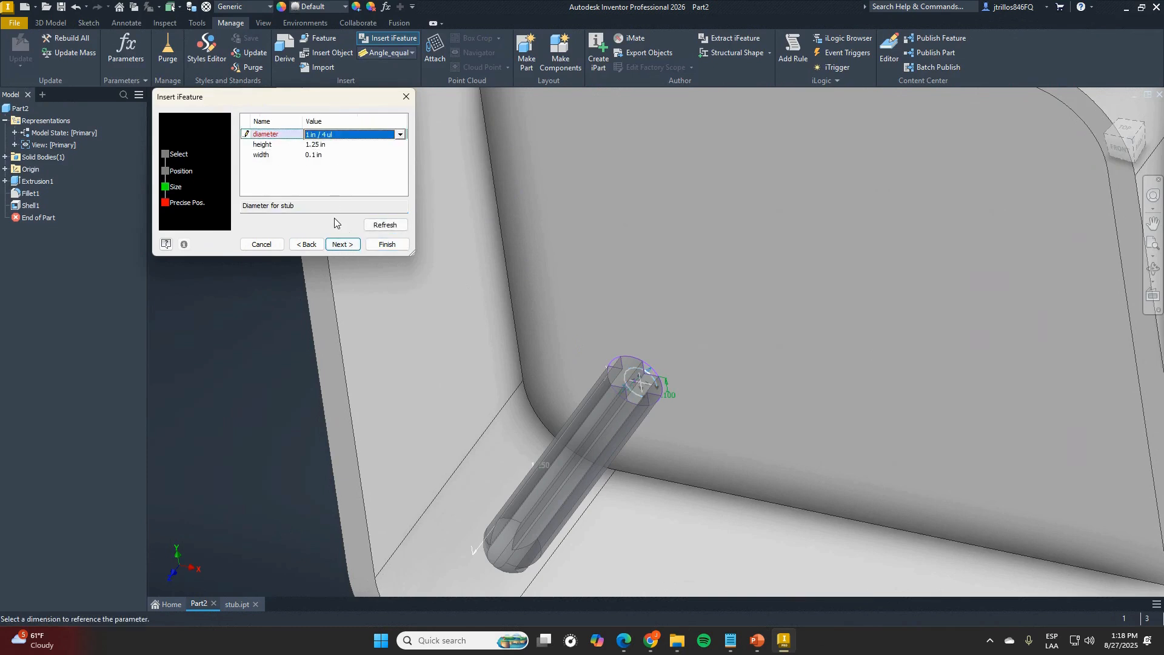
# - Complete the stub iFeature's placement with Activate Sketch Edit Immediately, so its positioning sketch opens for editing
pyautogui.click(344, 244)
pyautogui.keyDown('shift'); pyautogui.moveTo(655, 291); pyautogui.dragTo(701, 260, button='middle'); pyautogui.keyUp('shift')
pyautogui.scroll(-5, 705, 347)
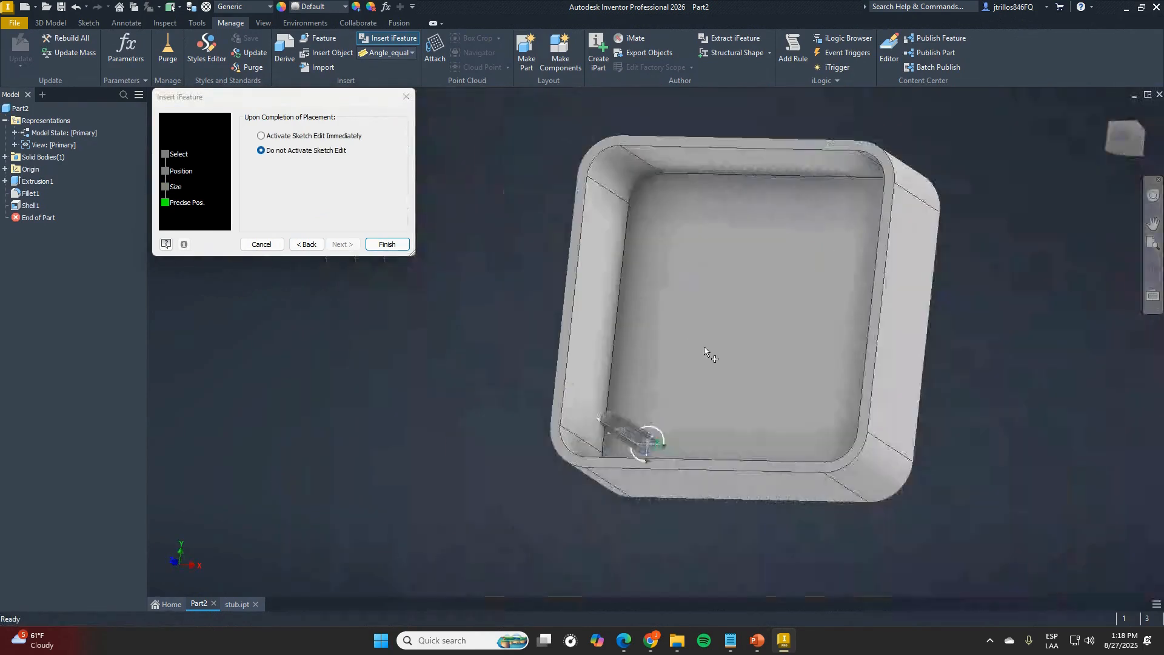
pyautogui.scroll(5, 672, 363)
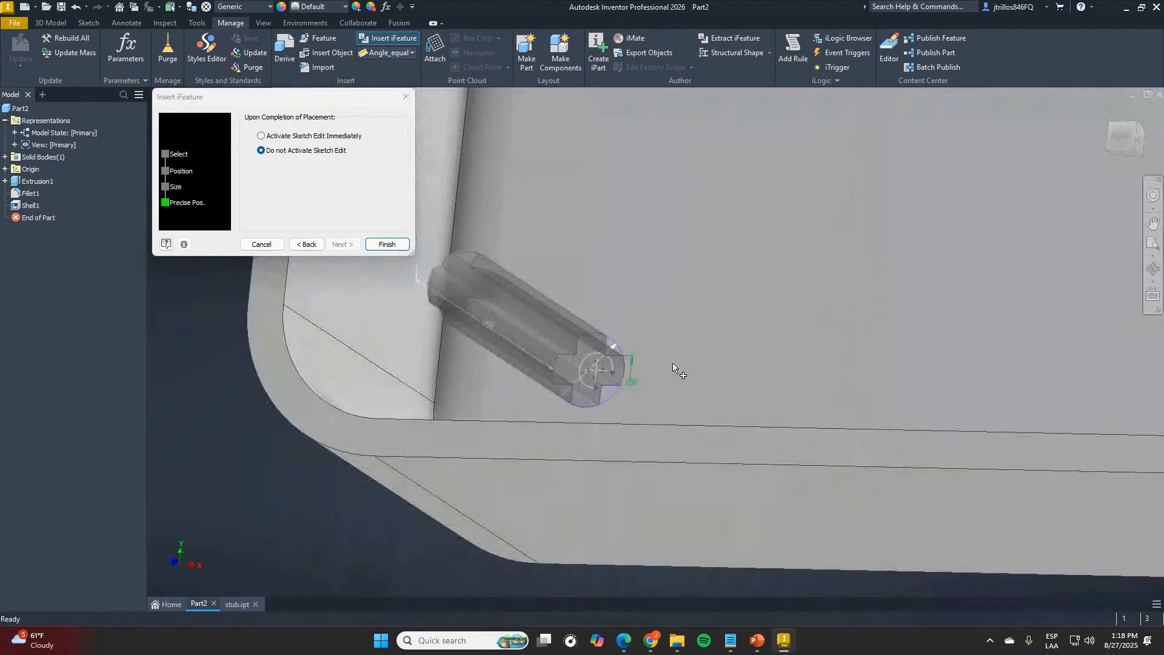
pyautogui.keyDown('shift'); pyautogui.moveTo(699, 328); pyautogui.dragTo(665, 348, button='middle'); pyautogui.keyUp('shift')
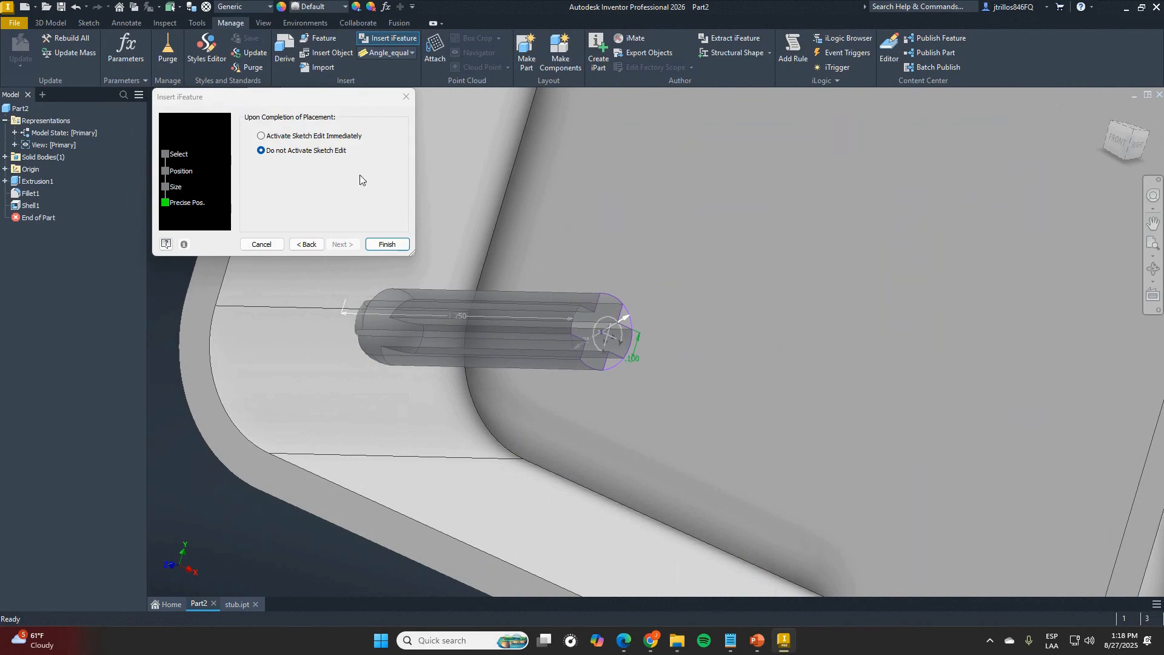
pyautogui.click(328, 140)
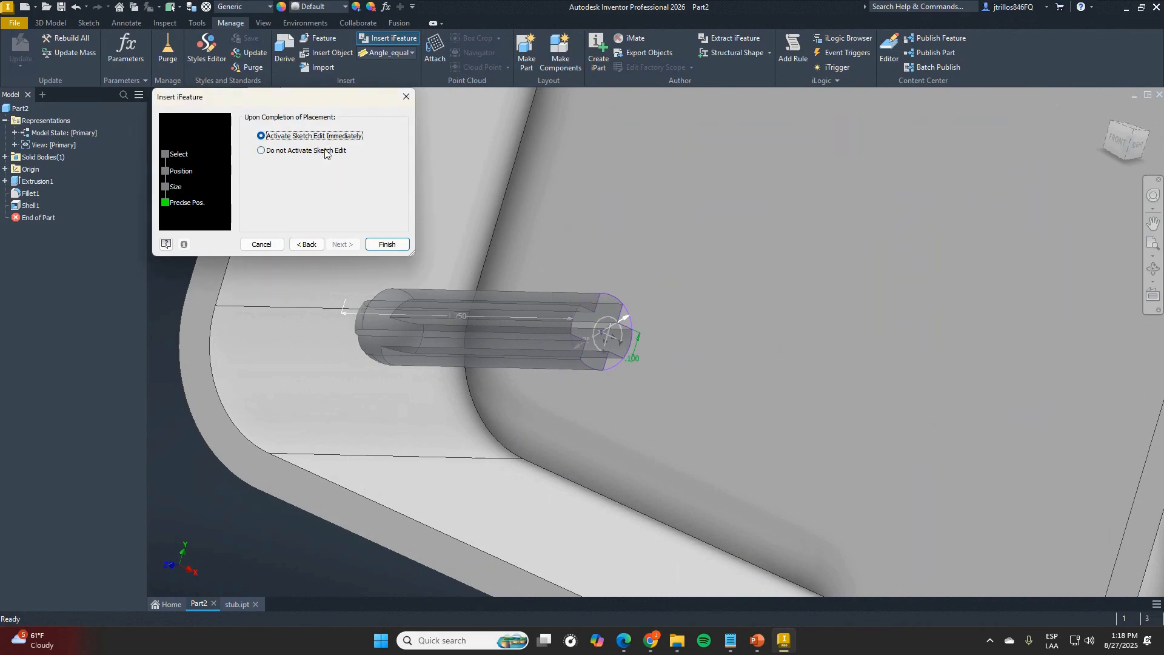
pyautogui.click(370, 243)
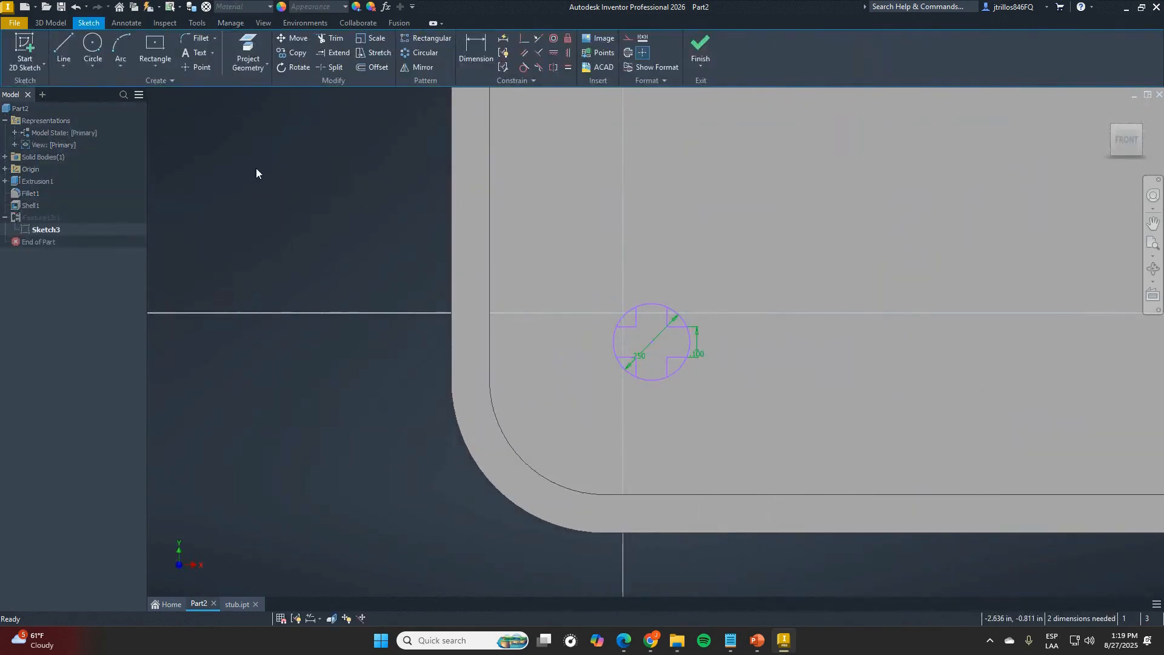
# - Project the box's inner corner arc into the placement sketch and make the stub circle's centre coincident with the arc's centre
pyautogui.click(248, 52)
pyautogui.click(500, 429)
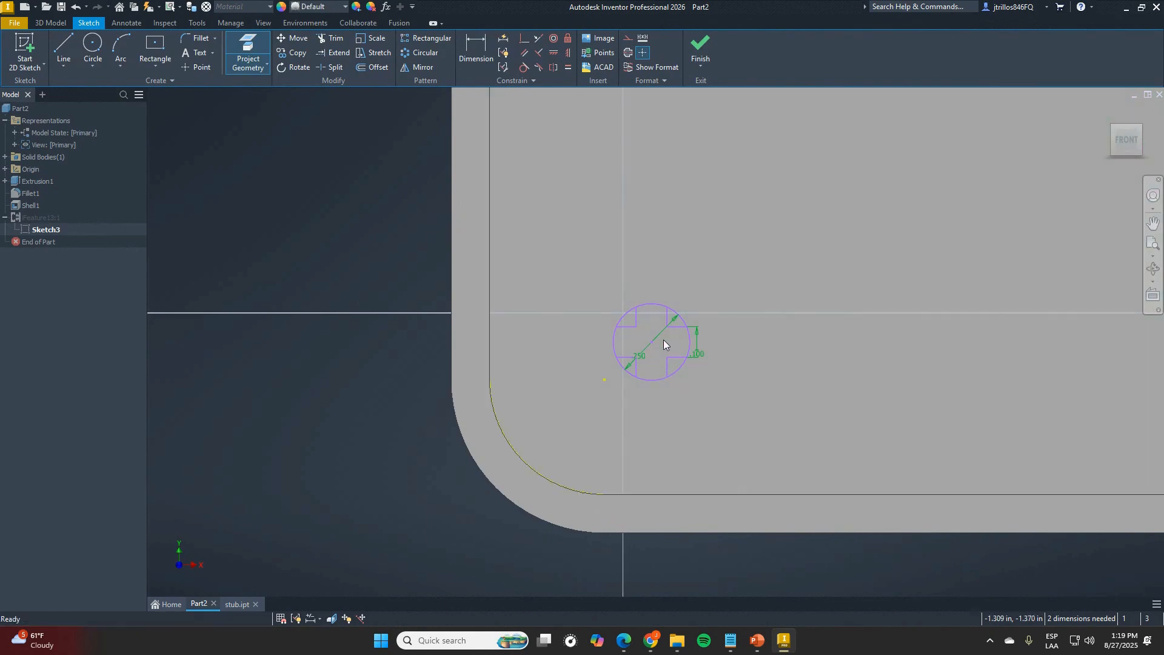
pyautogui.press('Escape')
pyautogui.click(524, 40)
pyautogui.click(653, 343)
pyautogui.click(604, 380)
pyautogui.press('Escape')
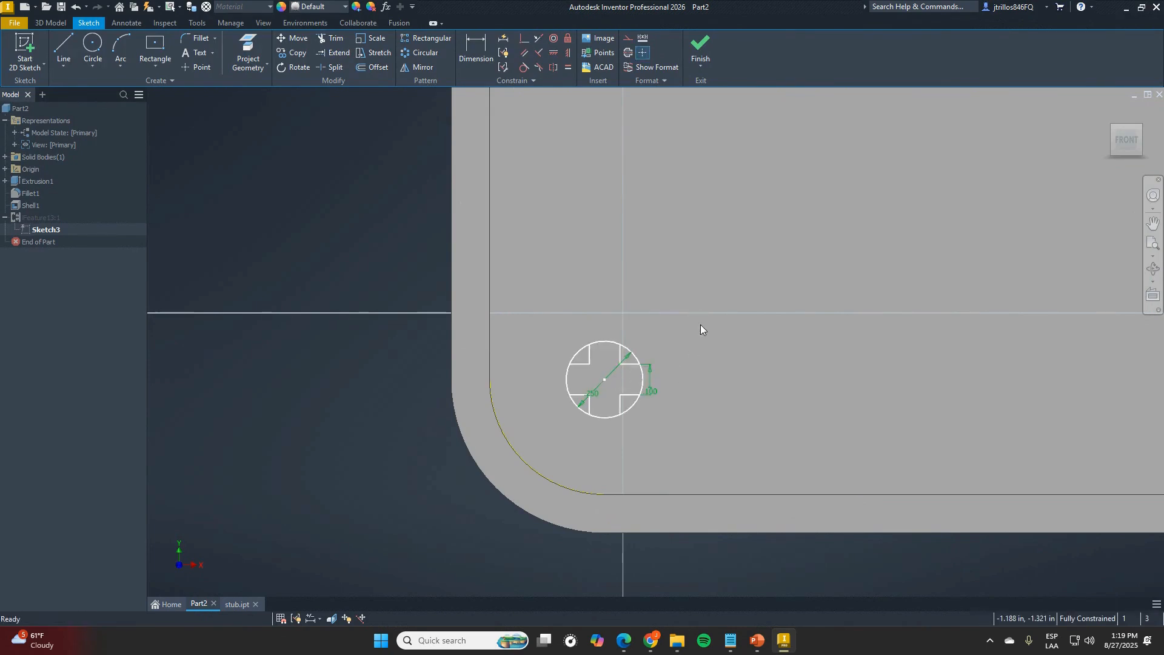
# - Finish the stub's placement sketch to rebuild the iFeature at the constrained corner position
pyautogui.keyDown('shift'); pyautogui.moveTo(701, 327); pyautogui.dragTo(523, 416, button='middle'); pyautogui.keyUp('shift')
pyautogui.press('ctrl')
pyautogui.press('ctrl')
pyautogui.scroll(5, 527, 395)
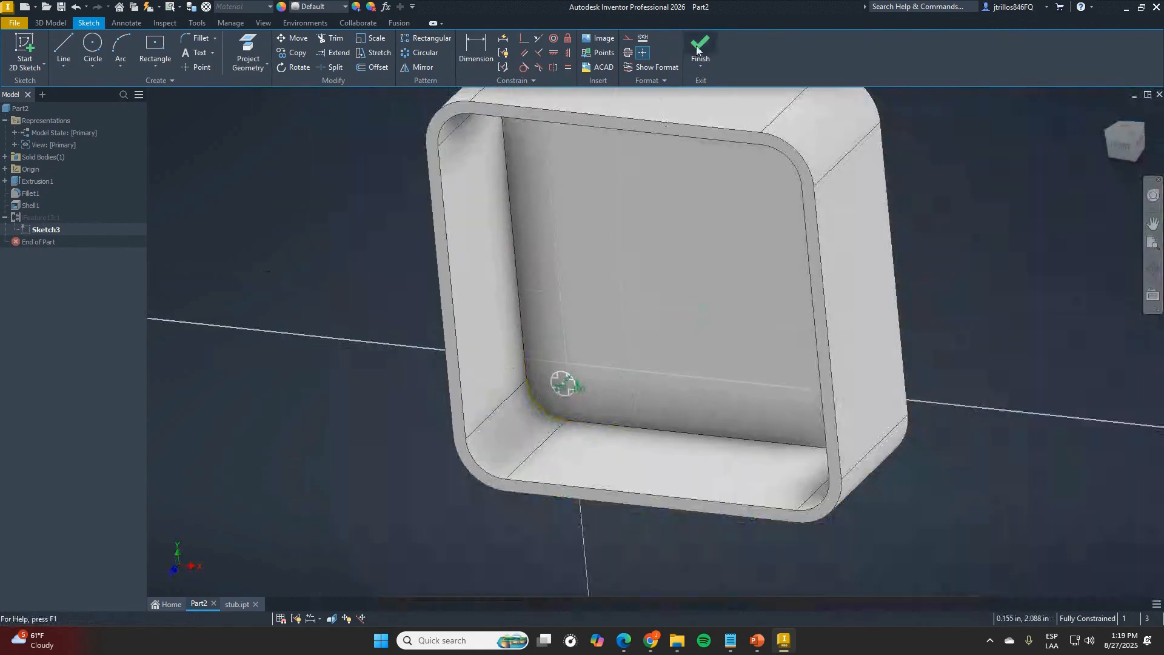
pyautogui.click(697, 49)
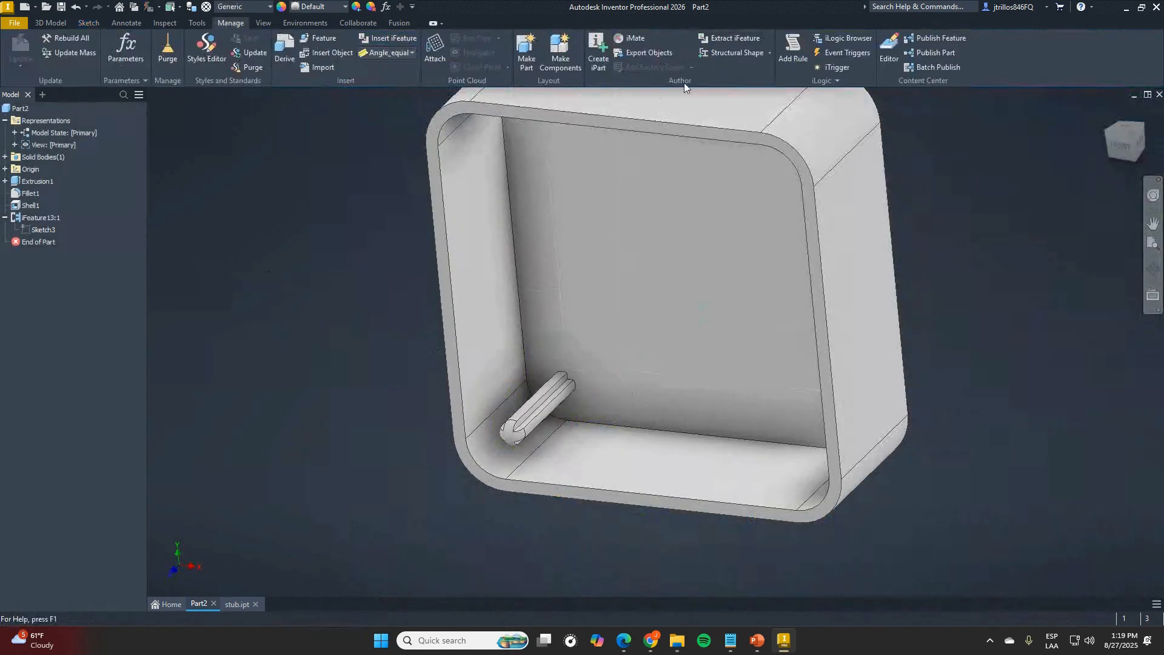
# - Examine the stub's position in the rounded corner of the box from several angles and distances
pyautogui.moveTo(568, 334)
pyautogui.keyDown('shift'); pyautogui.mouseDown(button='middle')
pyautogui.moveTo(640, 268)
pyautogui.moveTo(500, 246)
pyautogui.moveTo(458, 286)
pyautogui.mouseUp(button='middle'); pyautogui.keyUp('shift')
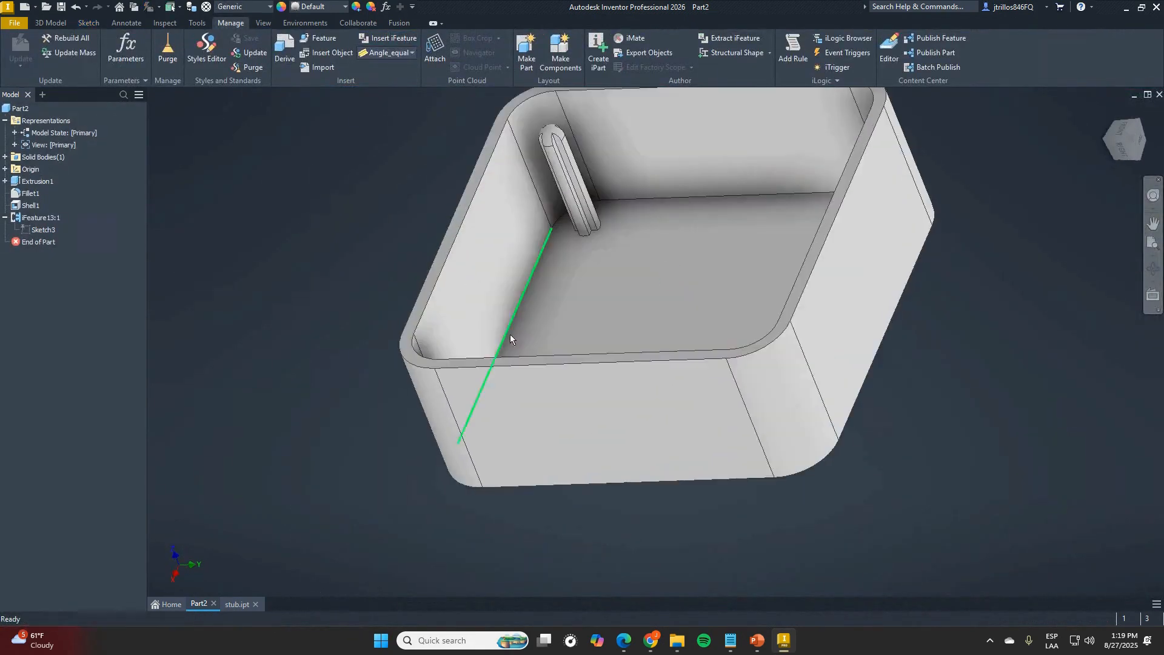
pyautogui.scroll(5, 611, 421)
pyautogui.scroll(-6, 640, 355)
pyautogui.keyDown('shift'); pyautogui.moveTo(641, 351); pyautogui.dragTo(614, 360, button='middle'); pyautogui.keyUp('shift')
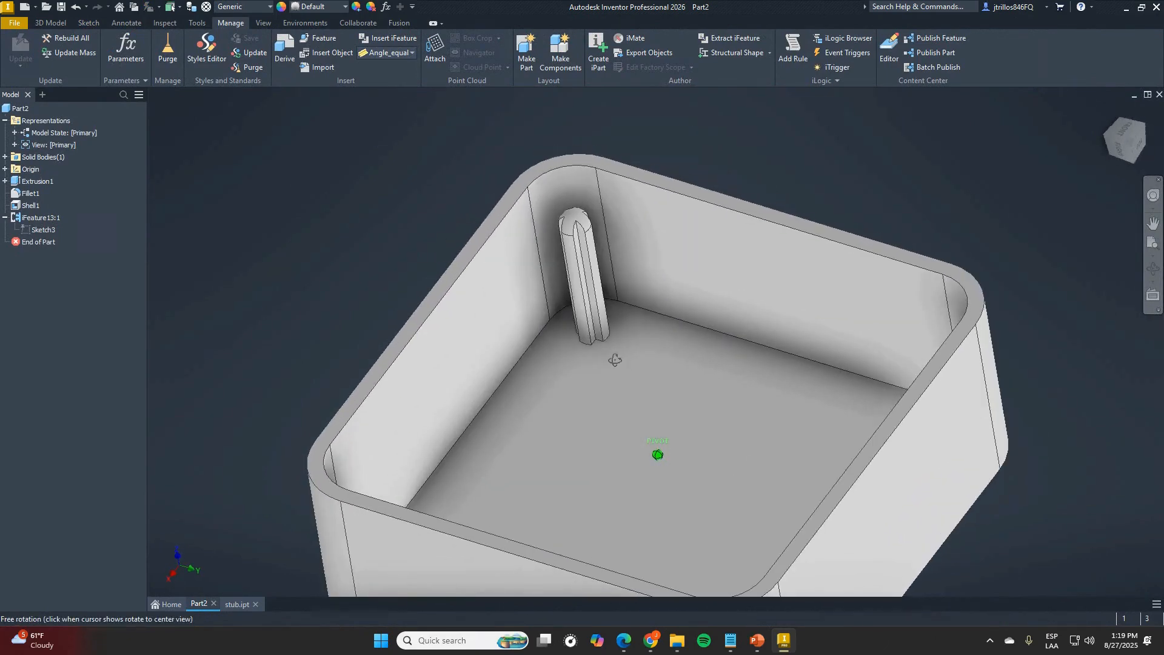
pyautogui.scroll(3, 478, 264)
pyautogui.scroll(-7, 544, 209)
pyautogui.scroll(1, 544, 210)
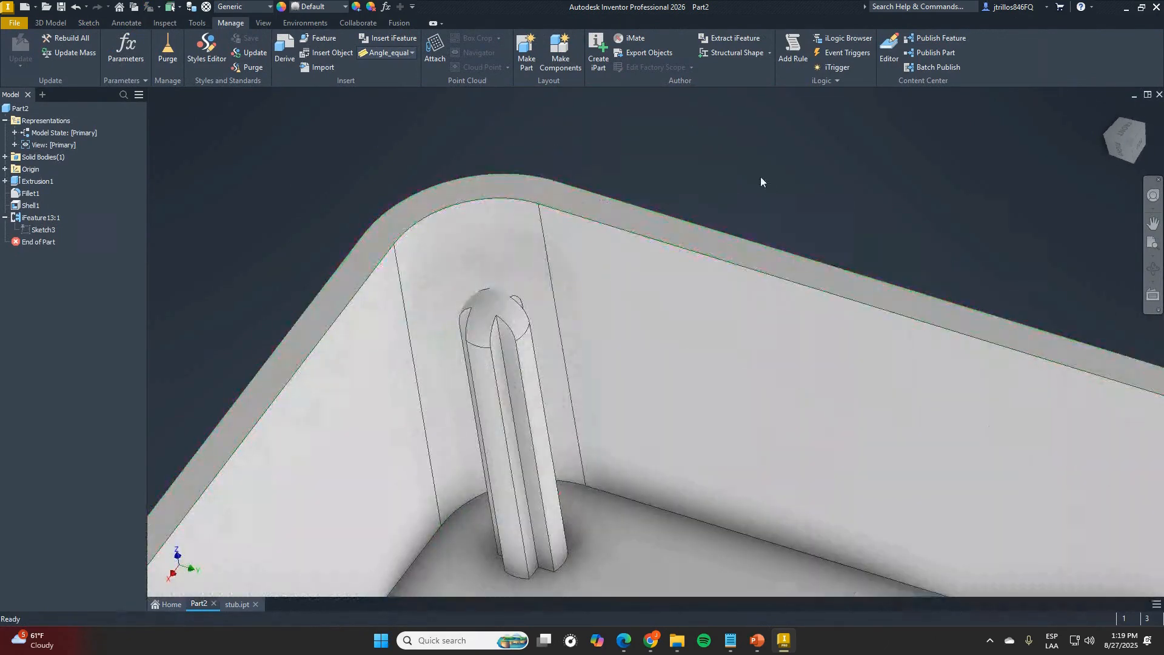
pyautogui.scroll(3, 652, 252)
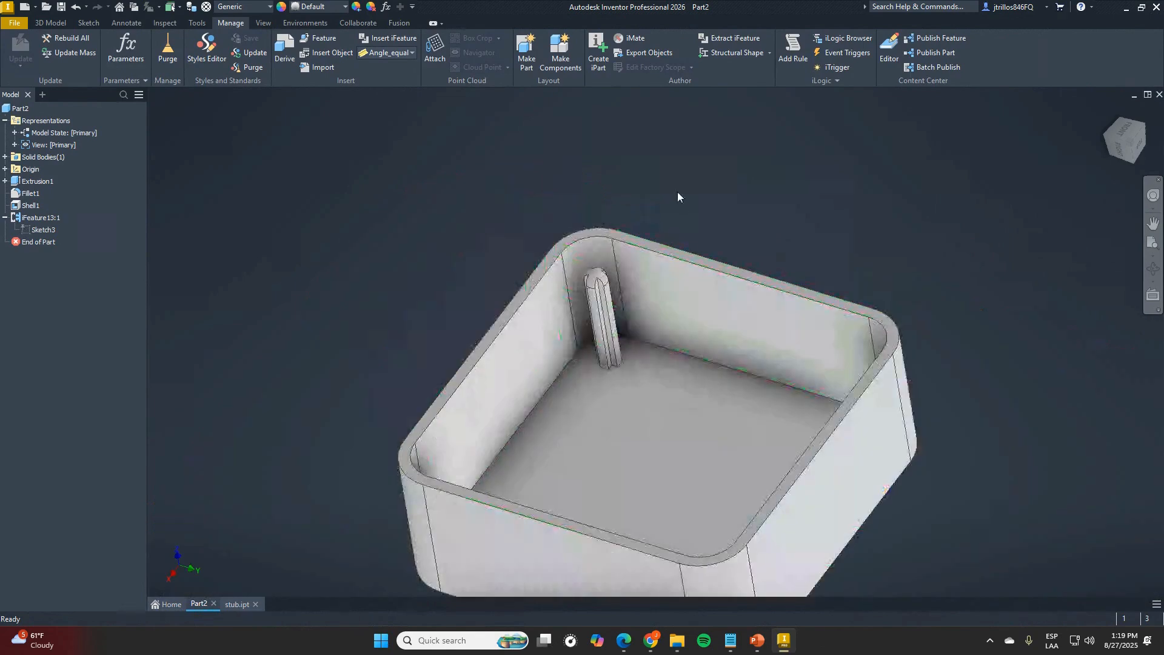
pyautogui.scroll(-3, 631, 249)
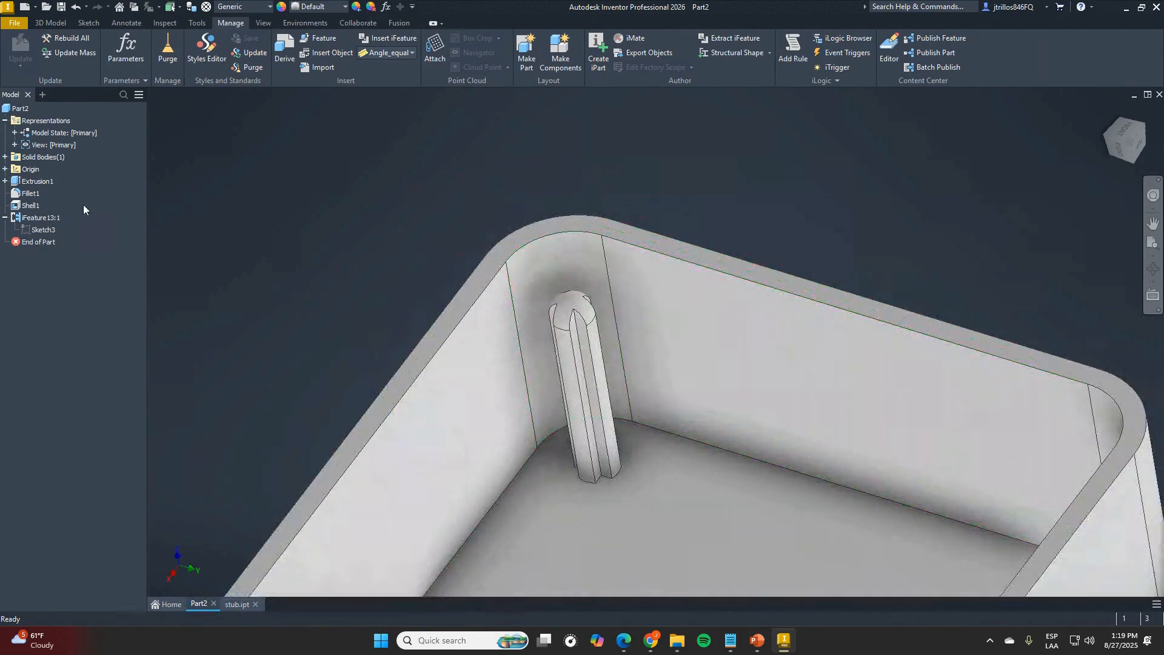
# - Reopen Sketch3 beneath the stub iFeature to review its placement geometry, and finish the sketch without edits
pyautogui.click(43, 230)
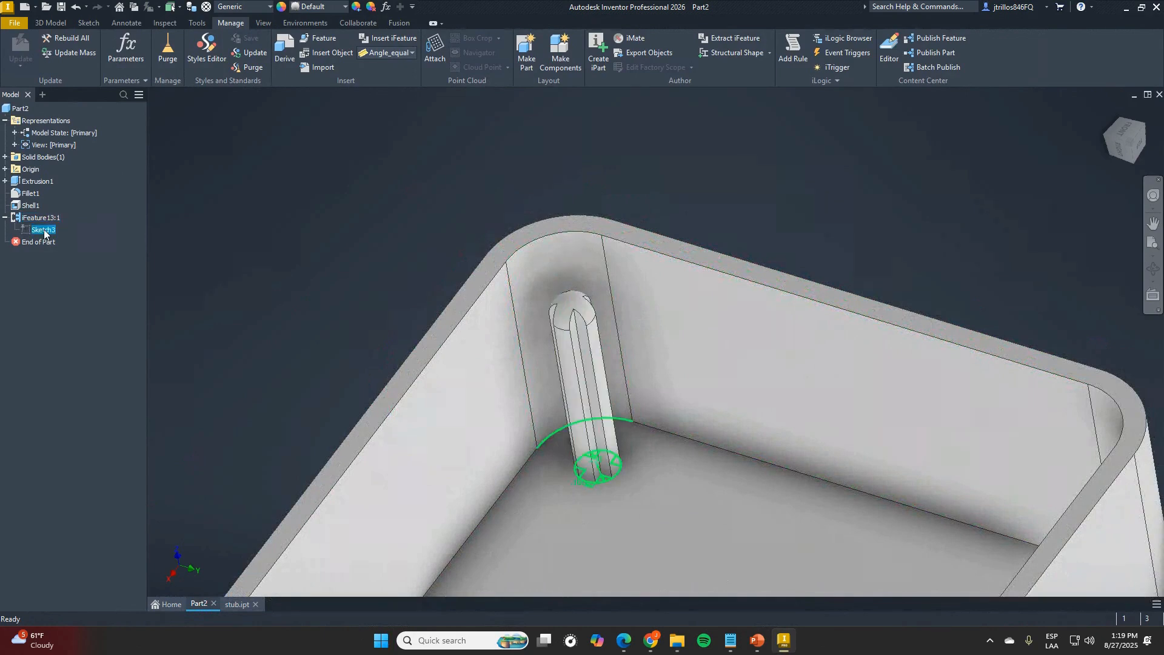
pyautogui.rightClick(45, 232)
pyautogui.click(85, 277)
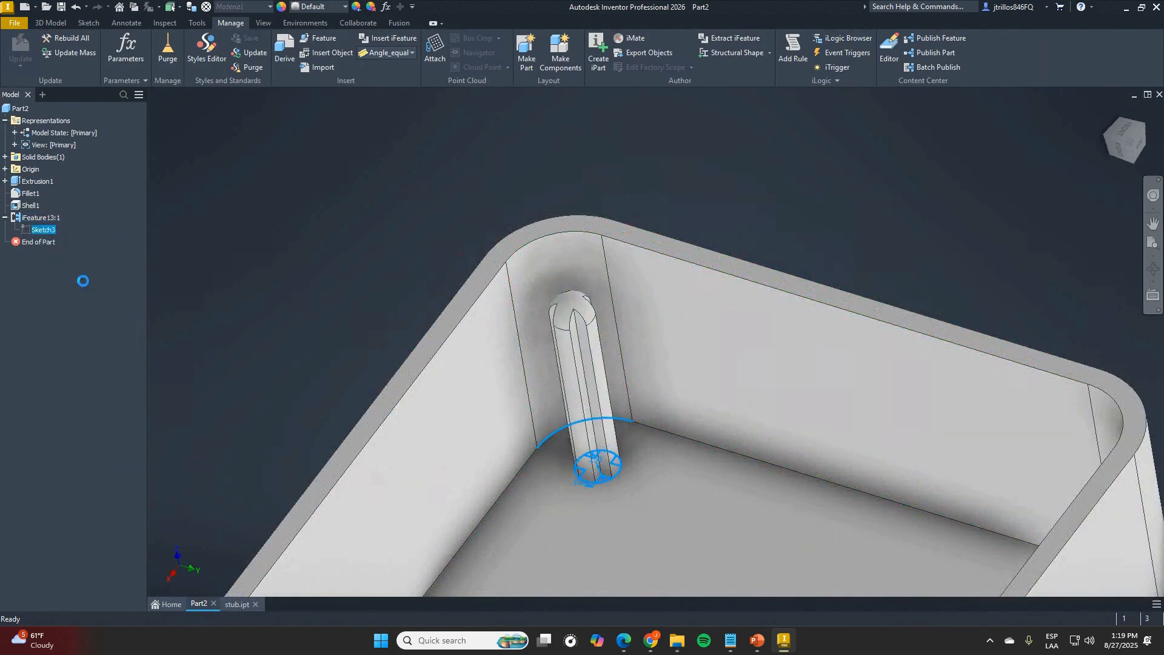
pyautogui.scroll(6, 676, 365)
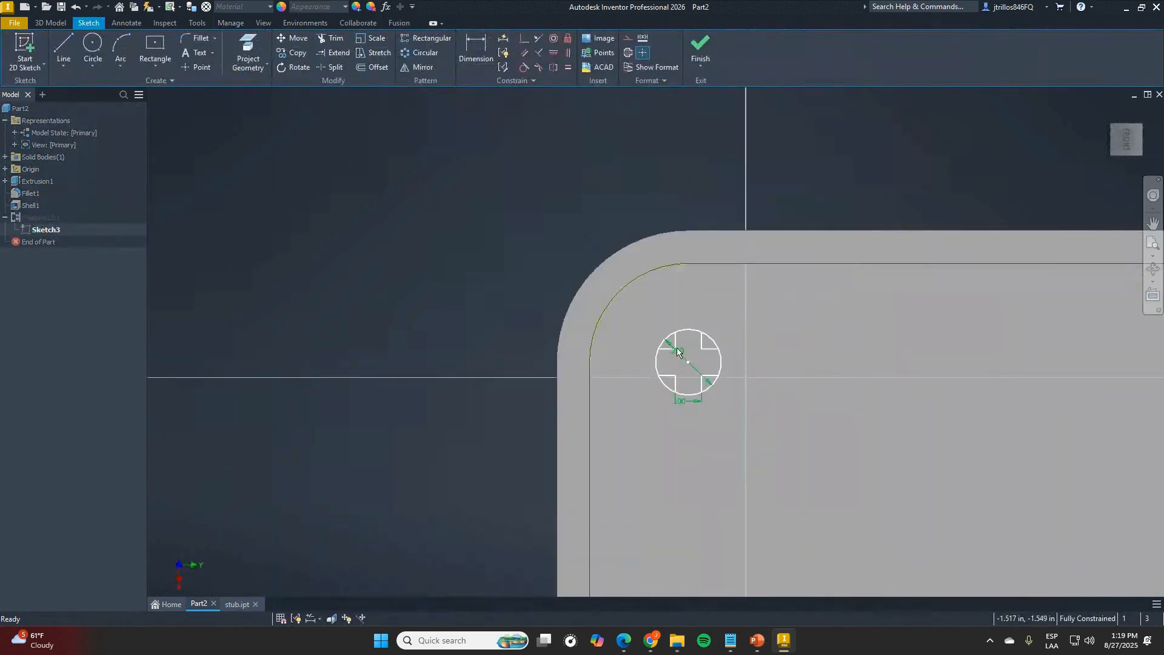
pyautogui.click(694, 46)
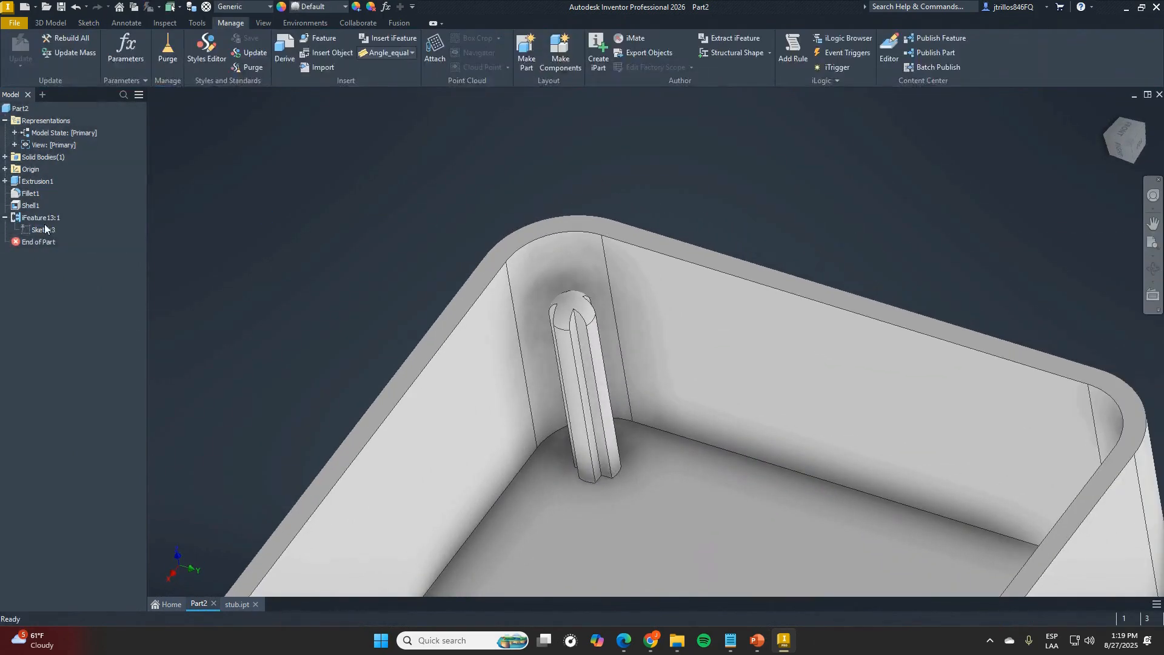
# - Open the stub iFeature for editing, review its position and size settings, and finish with the diameter kept at 1 in / 4 ul
pyautogui.rightClick(40, 218)
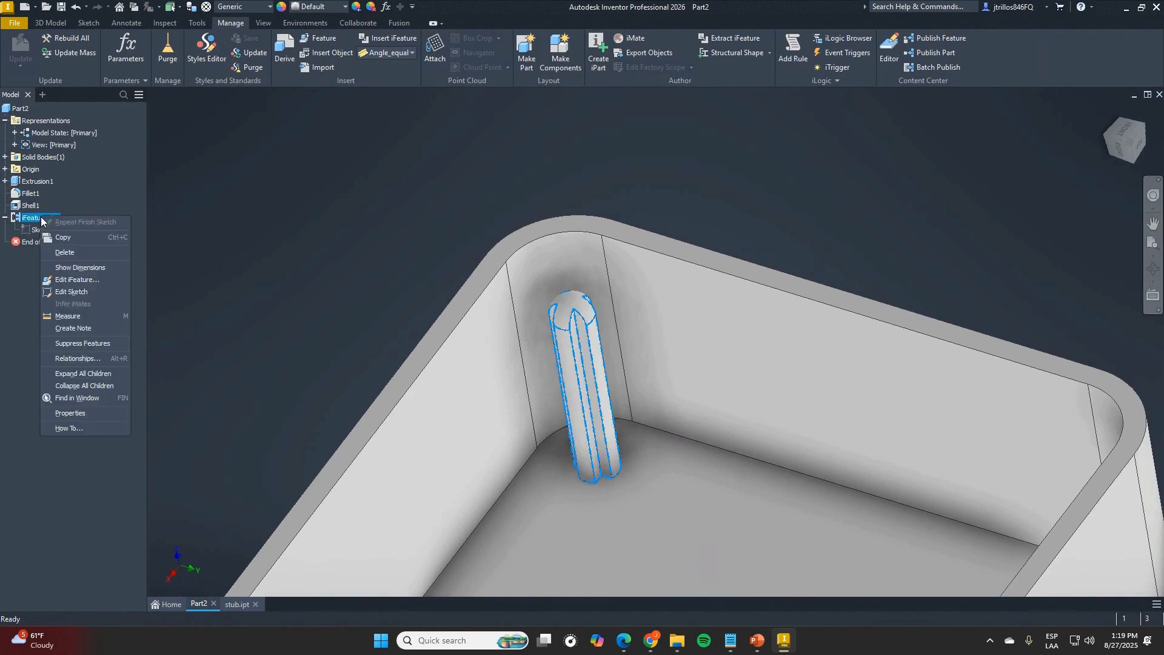
pyautogui.click(109, 282)
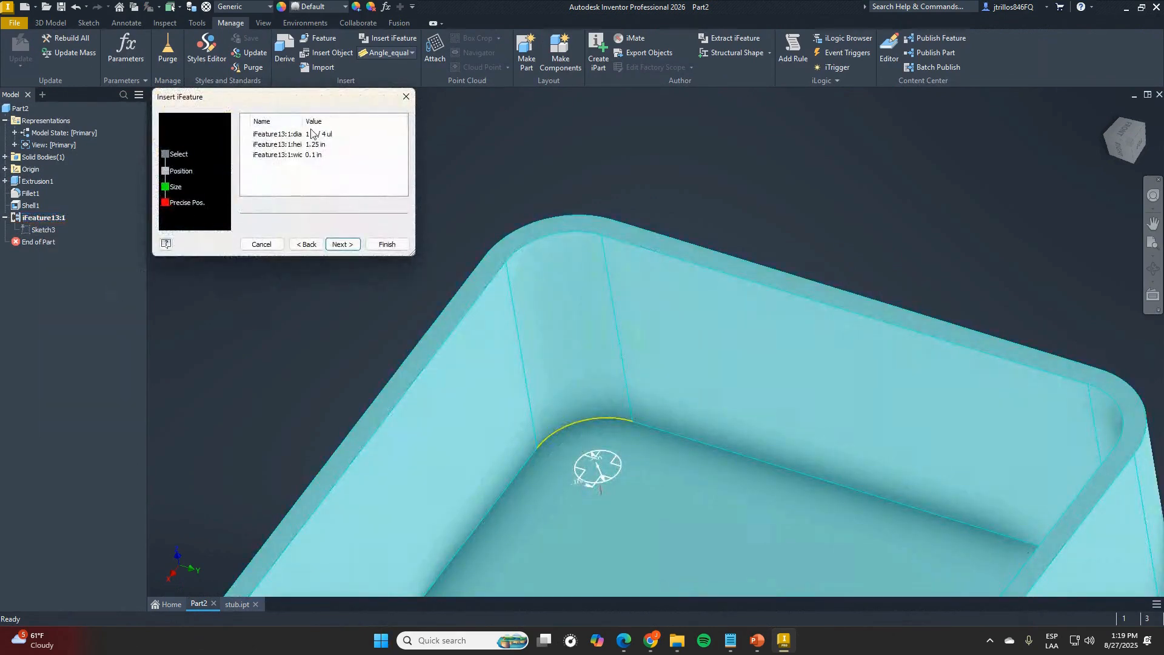
pyautogui.click(306, 244)
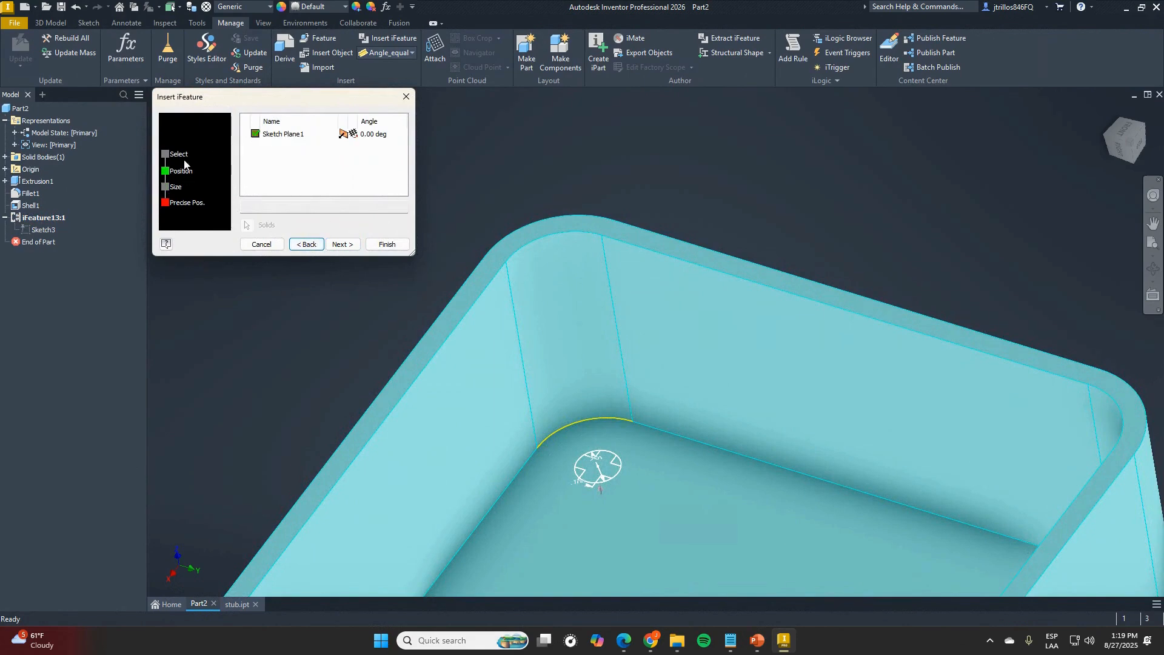
pyautogui.click(342, 244)
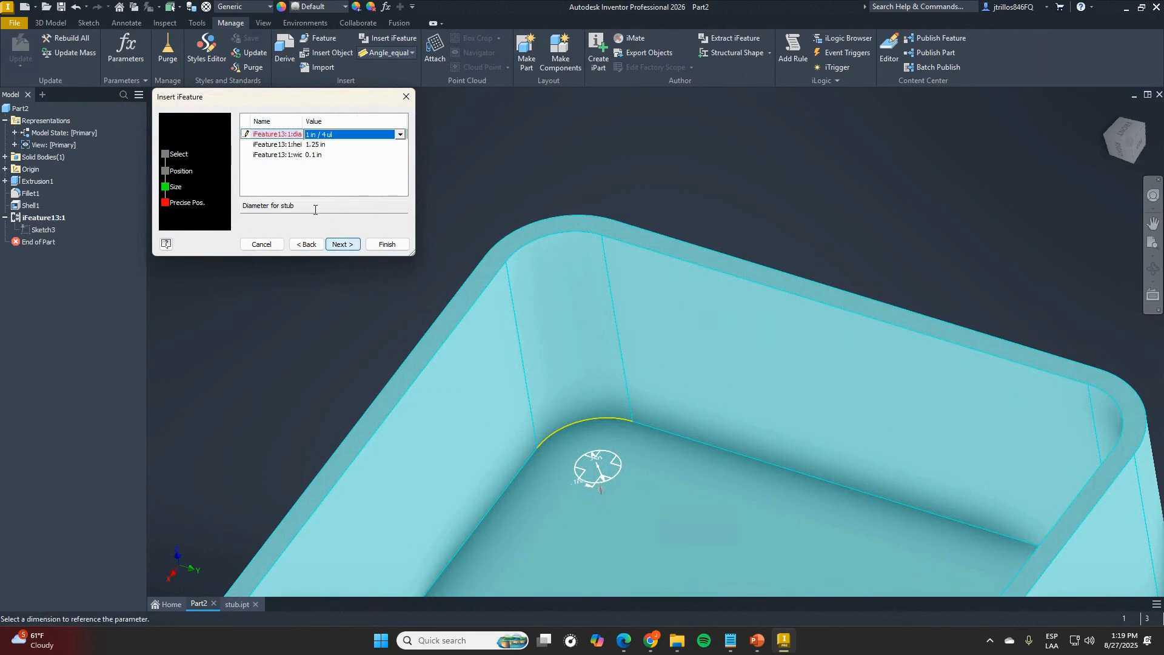
pyautogui.click(347, 136)
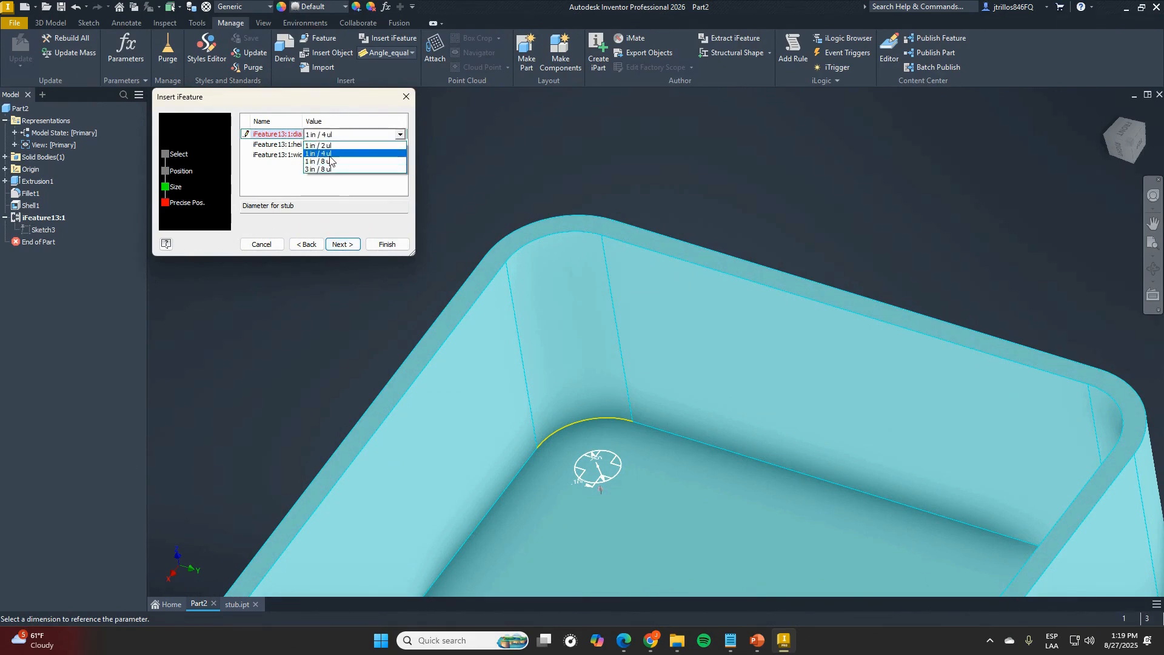
pyautogui.click(333, 154)
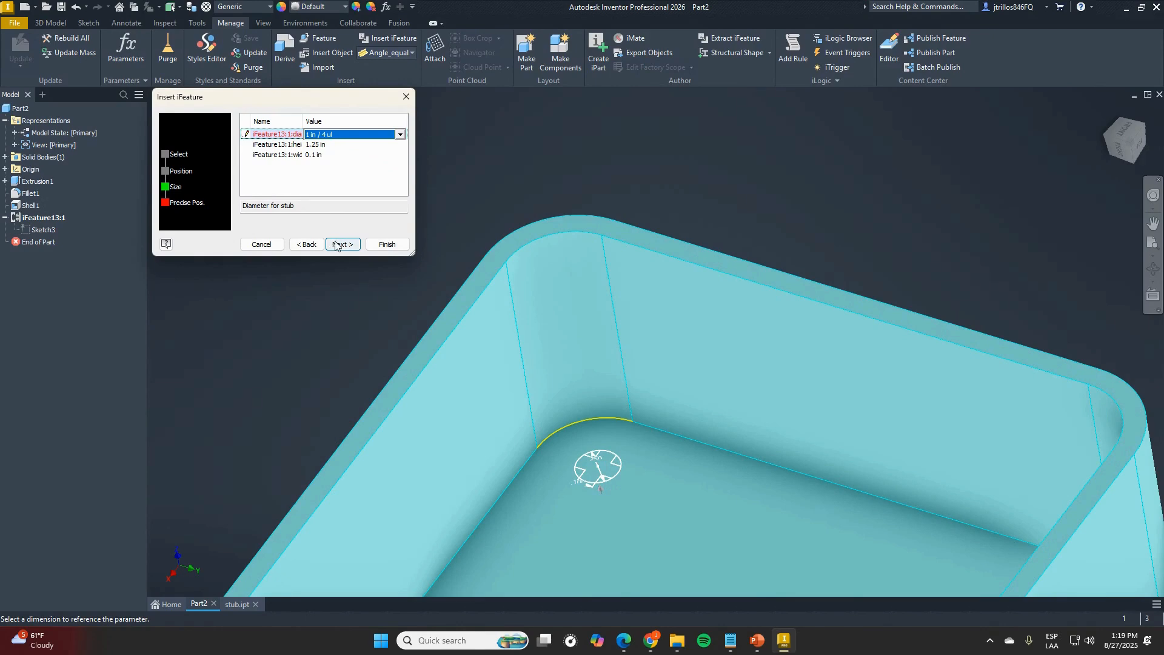
pyautogui.click(384, 244)
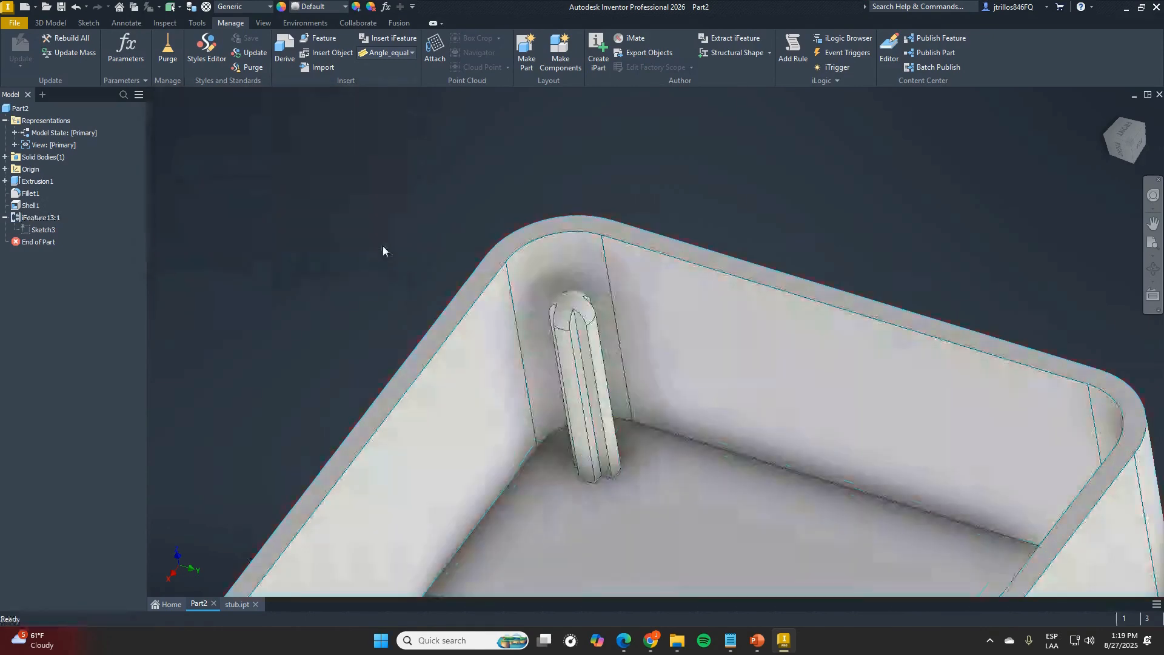
# - Edit the stub iFeature again, set its diameter to 3 in / 8 ul, and check the rebuilt stub inside the box
pyautogui.rightClick(36, 217)
pyautogui.click(81, 279)
pyautogui.click(355, 135)
pyautogui.click(352, 135)
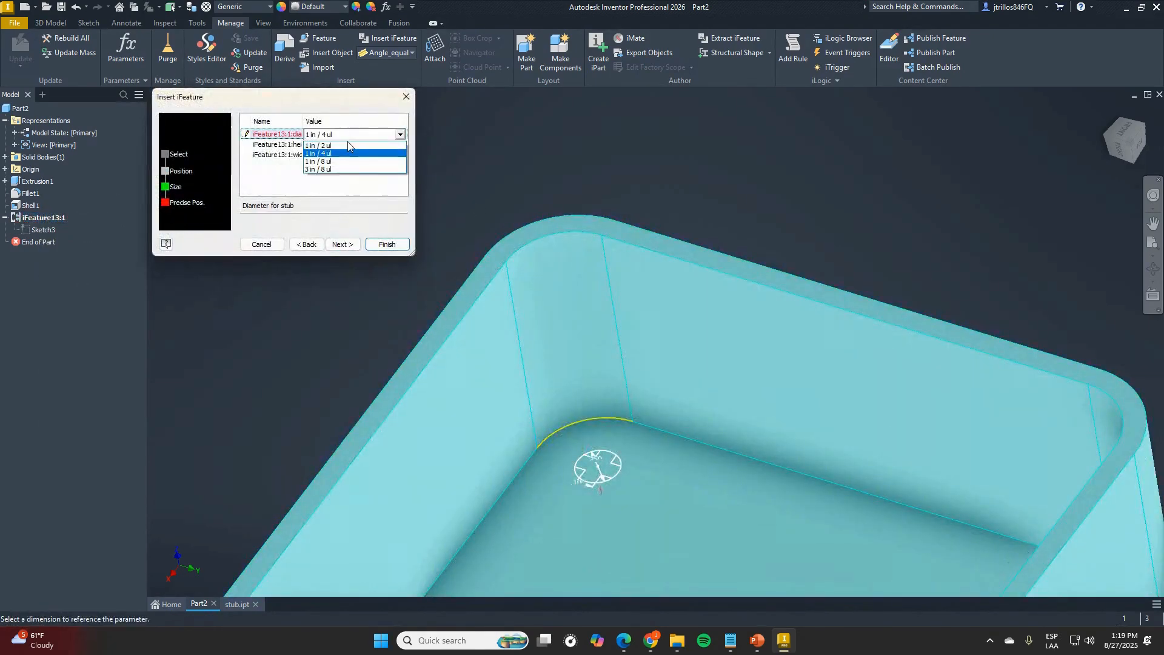
pyautogui.click(333, 169)
pyautogui.click(387, 245)
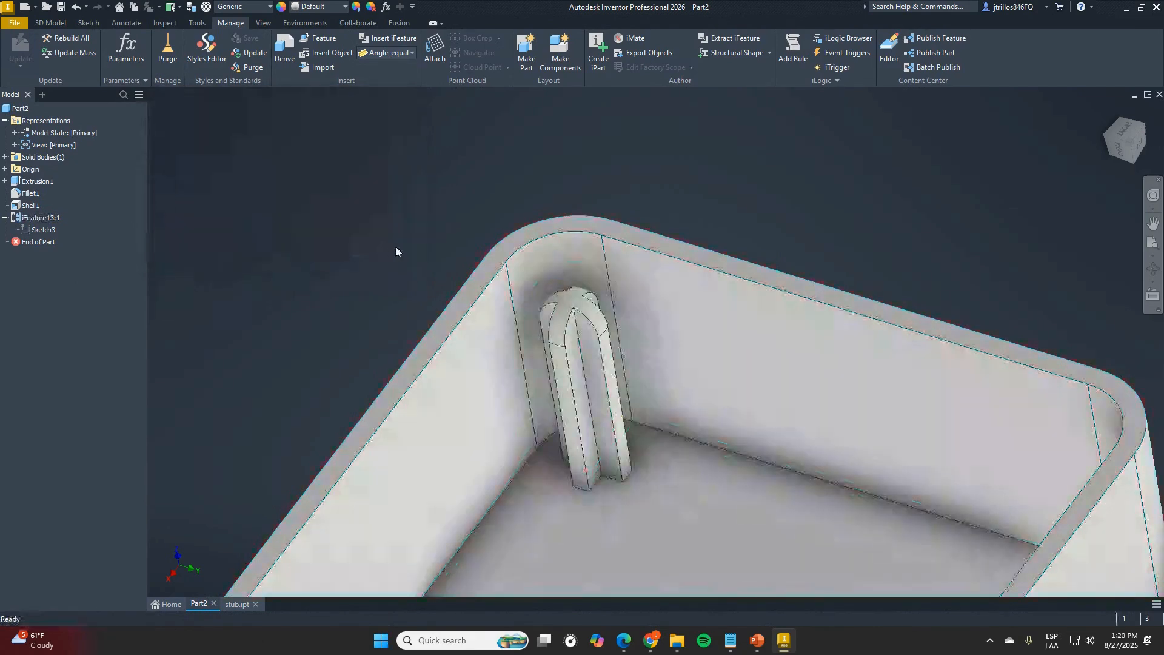
pyautogui.moveTo(622, 262)
pyautogui.keyDown('shift'); pyautogui.mouseDown(button='middle')
pyautogui.moveTo(628, 306)
pyautogui.moveTo(645, 294)
pyautogui.moveTo(632, 278)
pyautogui.mouseUp(button='middle'); pyautogui.keyUp('shift')
pyautogui.scroll(-5, 794, 364)
pyautogui.keyDown('shift'); pyautogui.moveTo(827, 336); pyautogui.dragTo(905, 340, button='middle'); pyautogui.keyUp('shift')
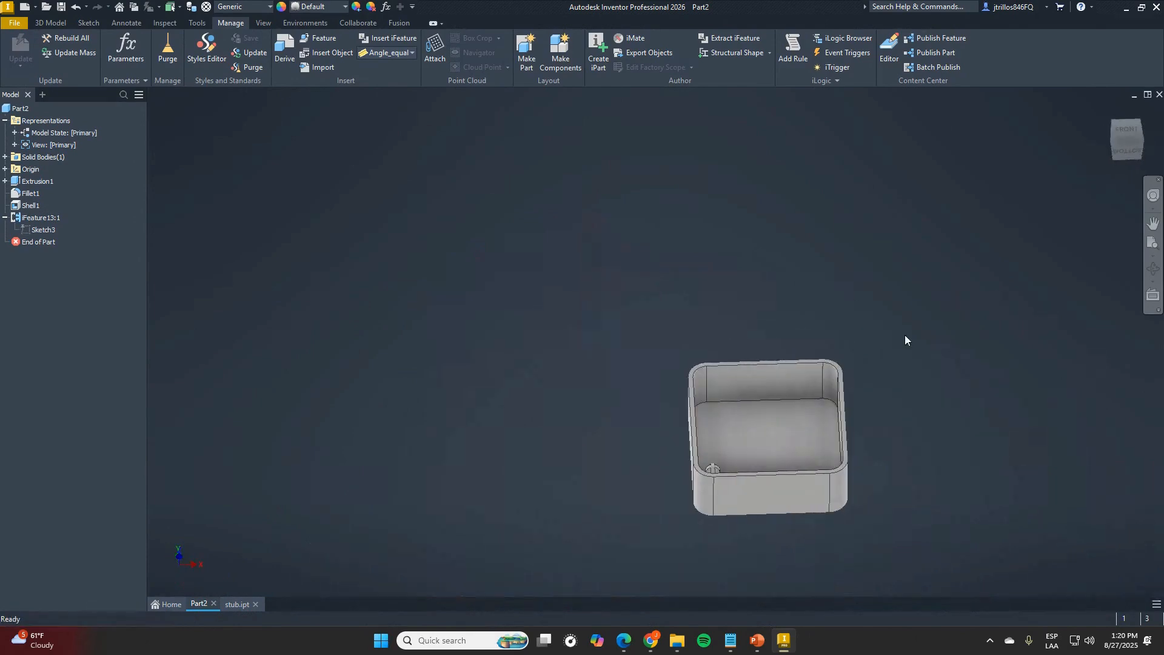
pyautogui.press('F6')
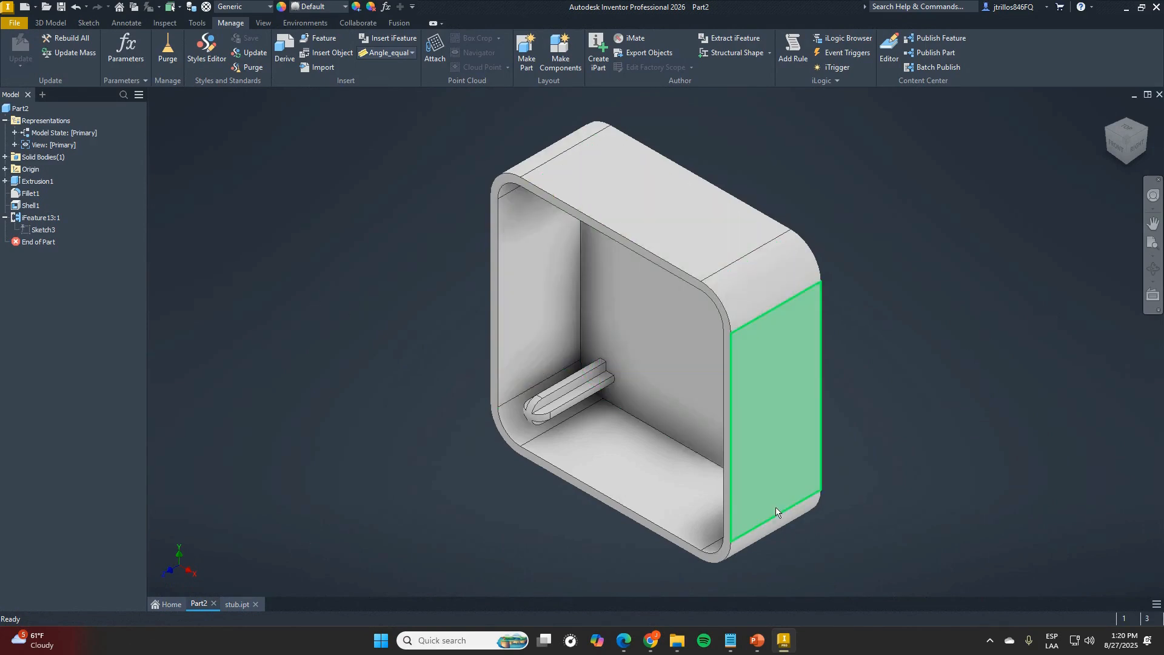
# - Switch to the running PowerPoint slide show of ifeatures.pptx and advance to the Questions slide
pyautogui.moveTo(756, 641)
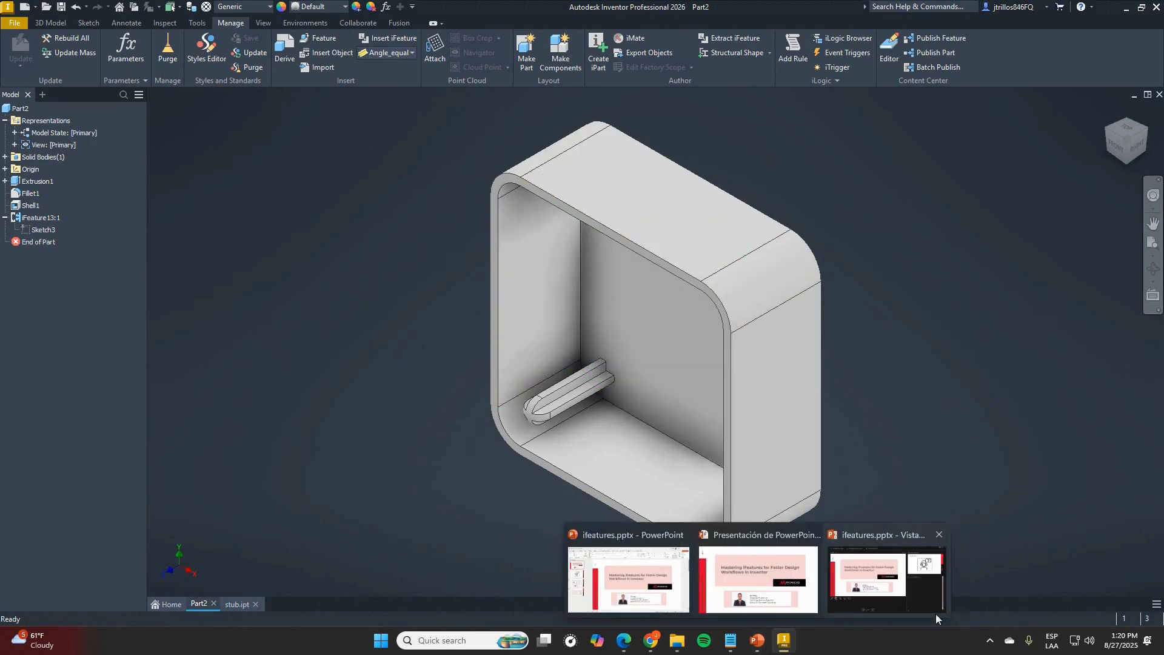
pyautogui.click(749, 581)
pyautogui.click(729, 432)
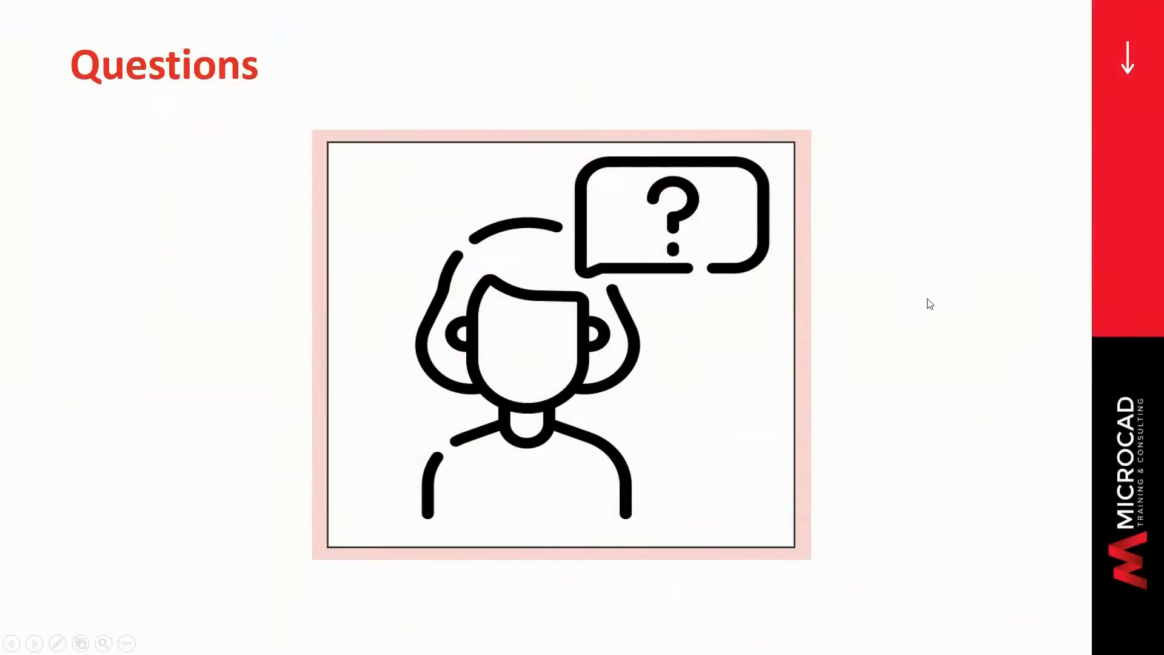